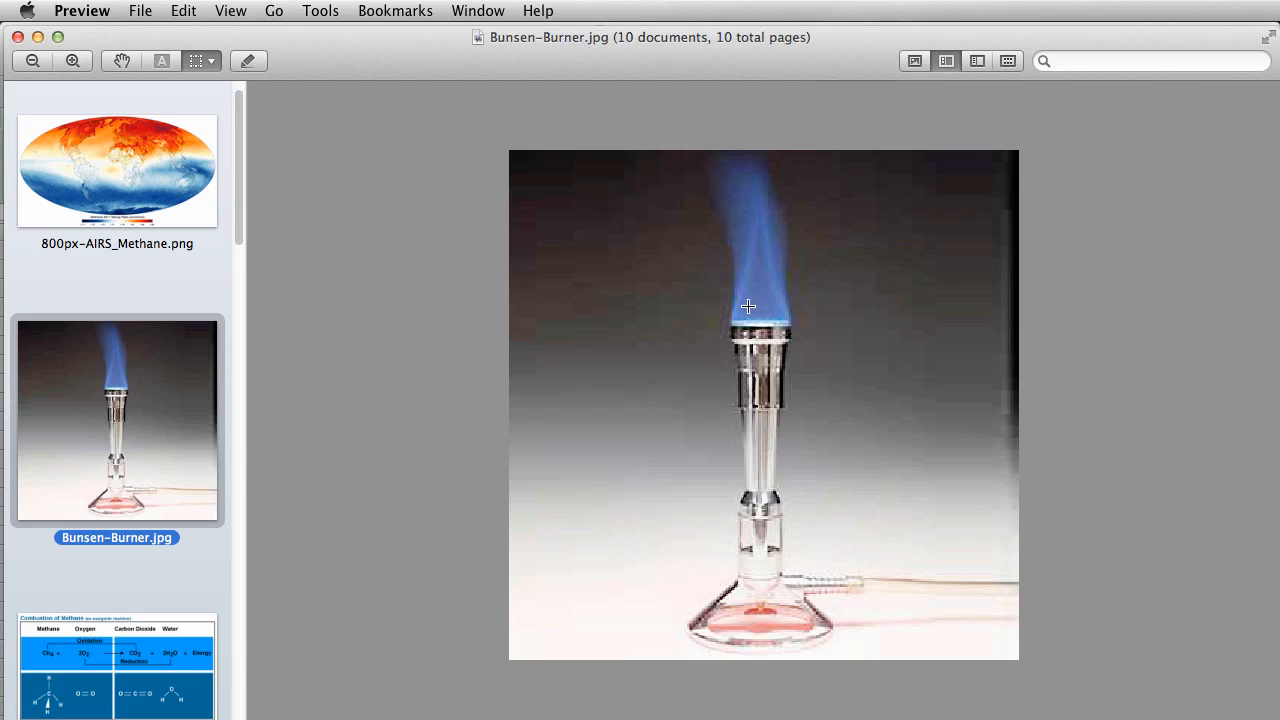
Step: Examine combustion.jpg, stove.jpg, MethaneCombustWhiteSimple.jpg, methane_combustion2.jpg and Methane_combustion.jpg one after another
left_click(156, 640)
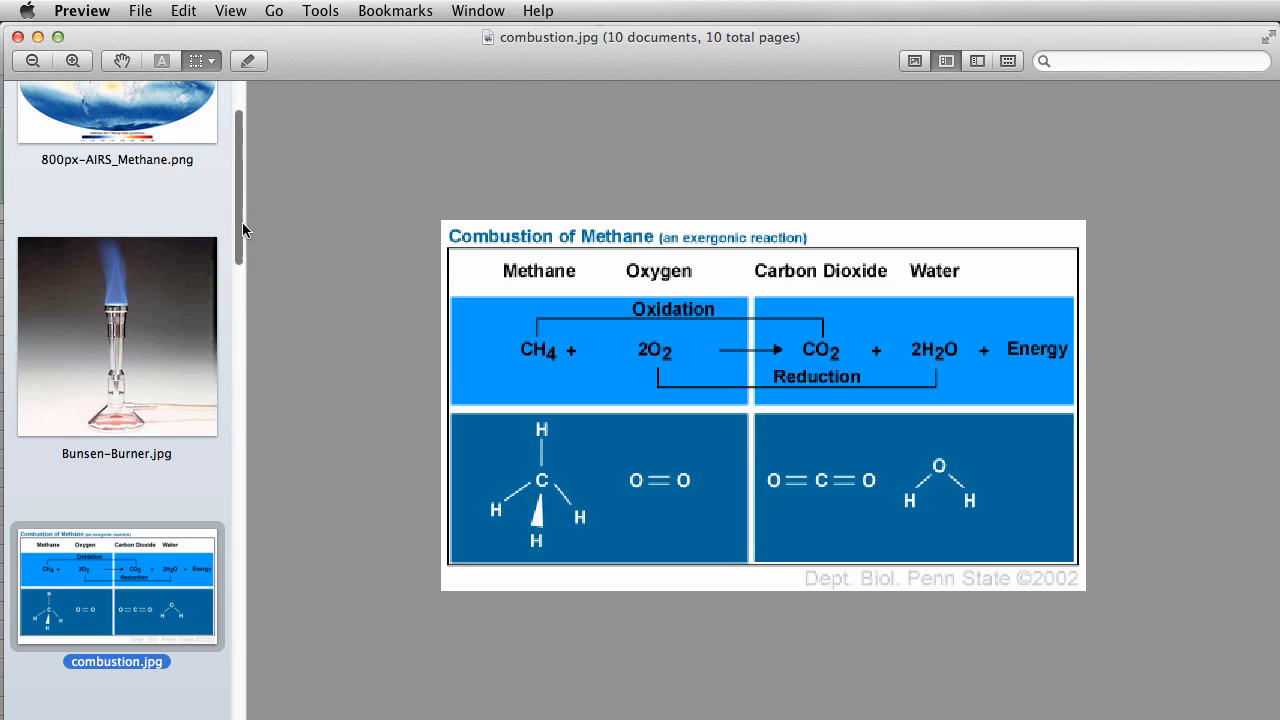
left_click_drag(238, 223, 237, 680)
left_click(155, 532)
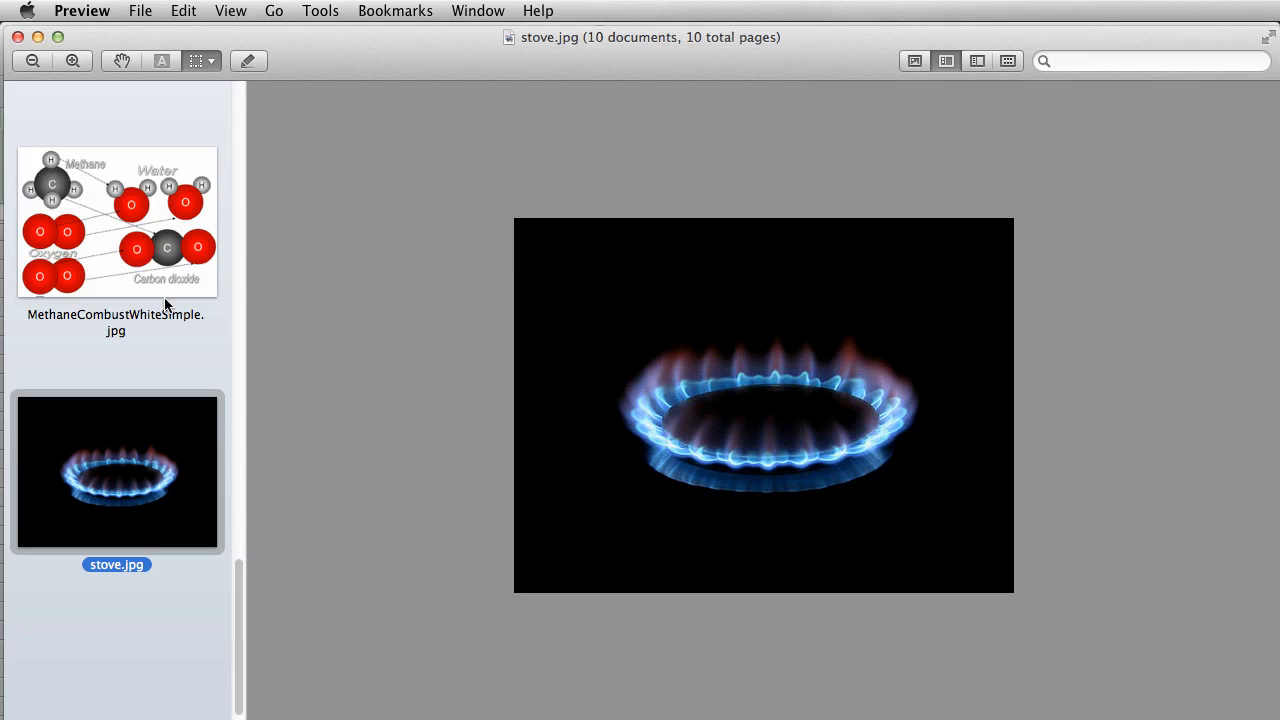
left_click(106, 259)
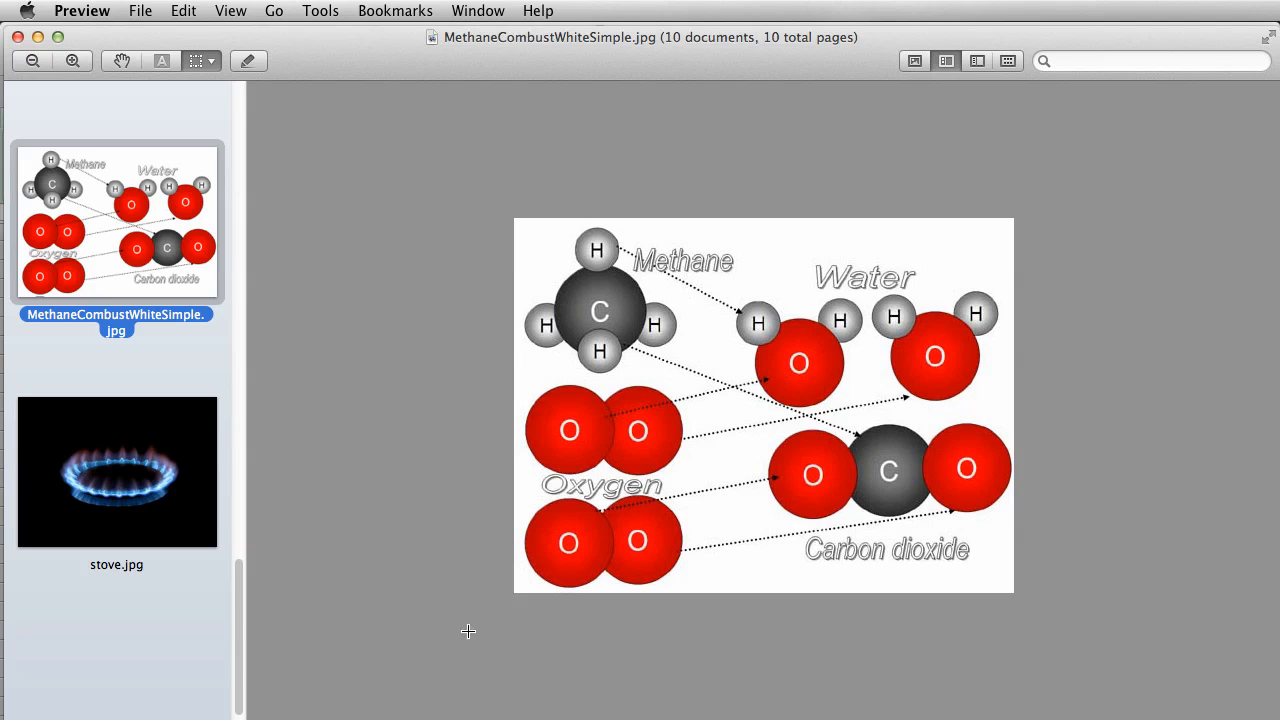
left_click_drag(236, 584, 246, 534)
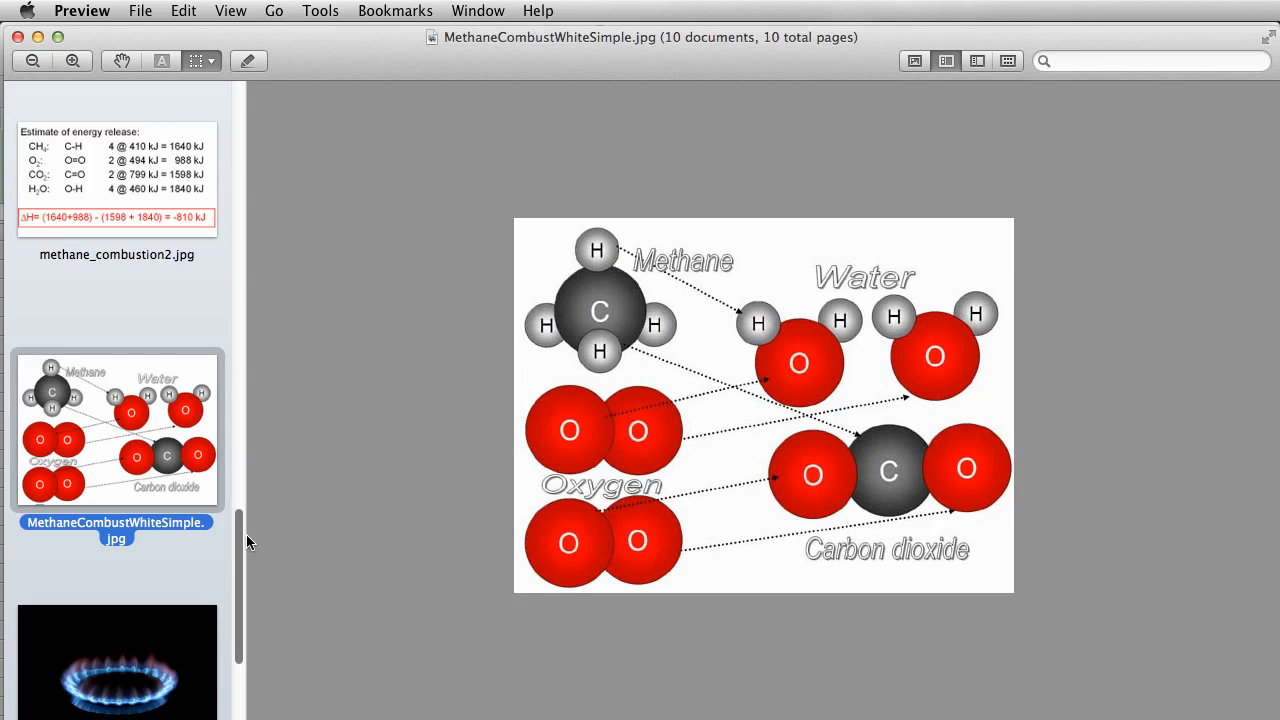
left_click(118, 193)
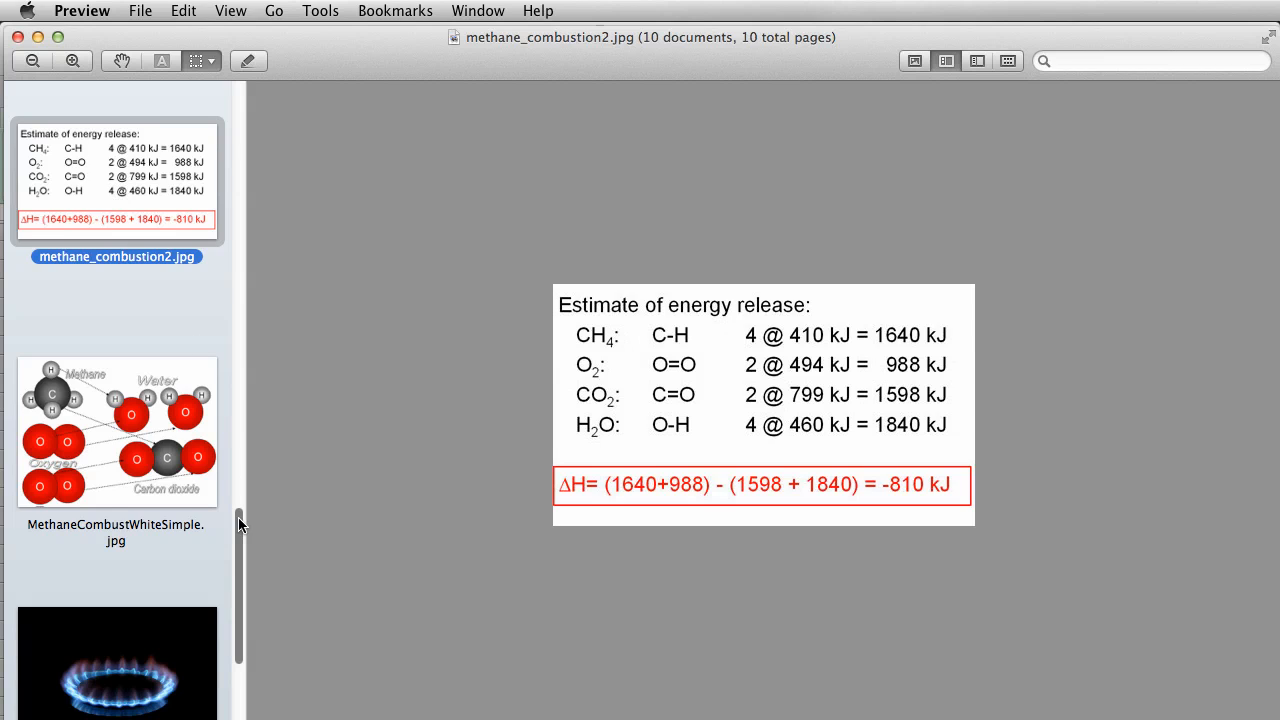
left_click_drag(238, 517, 253, 428)
left_click(146, 319)
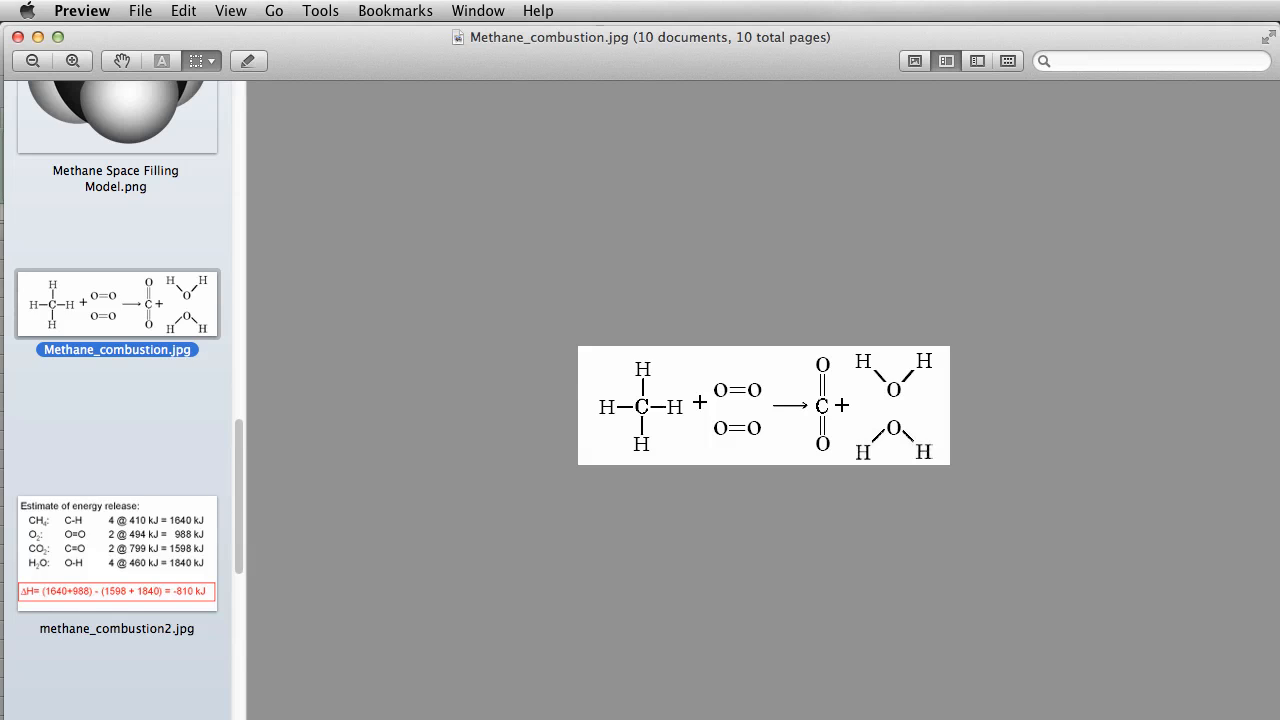
Step: View flare_03.jpg and the activation energy curve in EnergyDiagram.jpg
key("super+Tab")
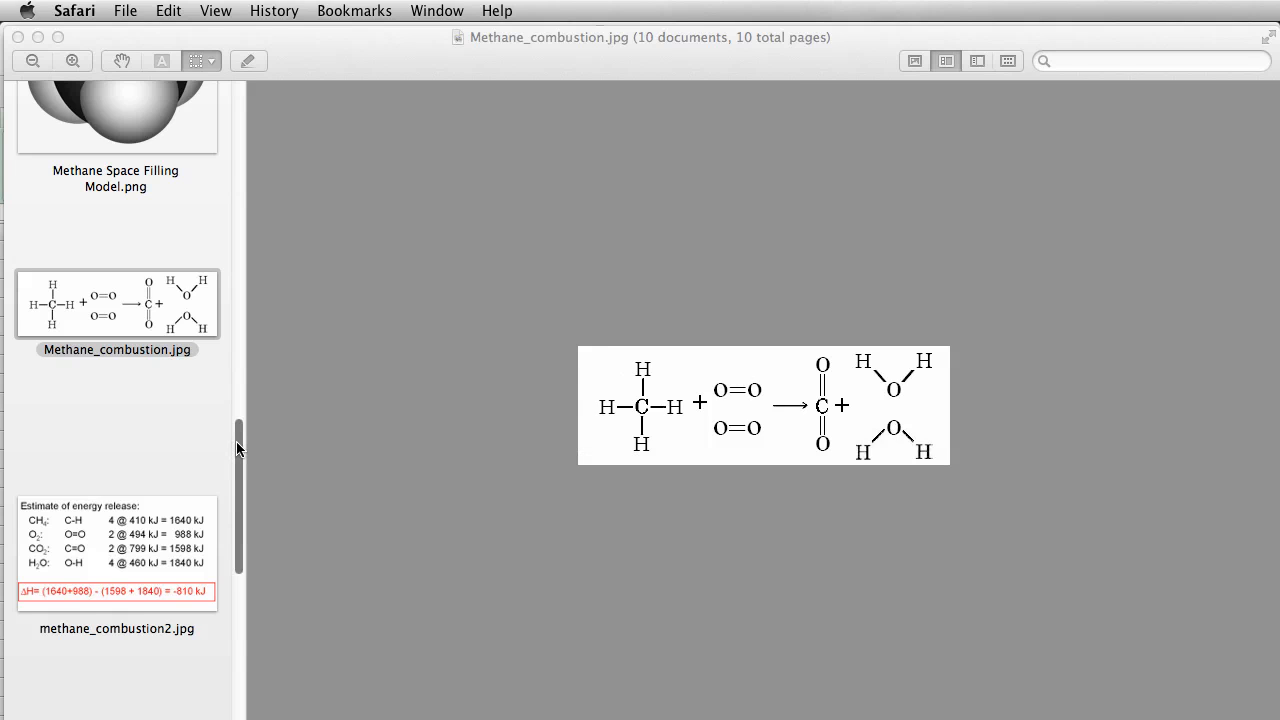
left_click_drag(239, 440, 248, 311)
left_click(148, 345)
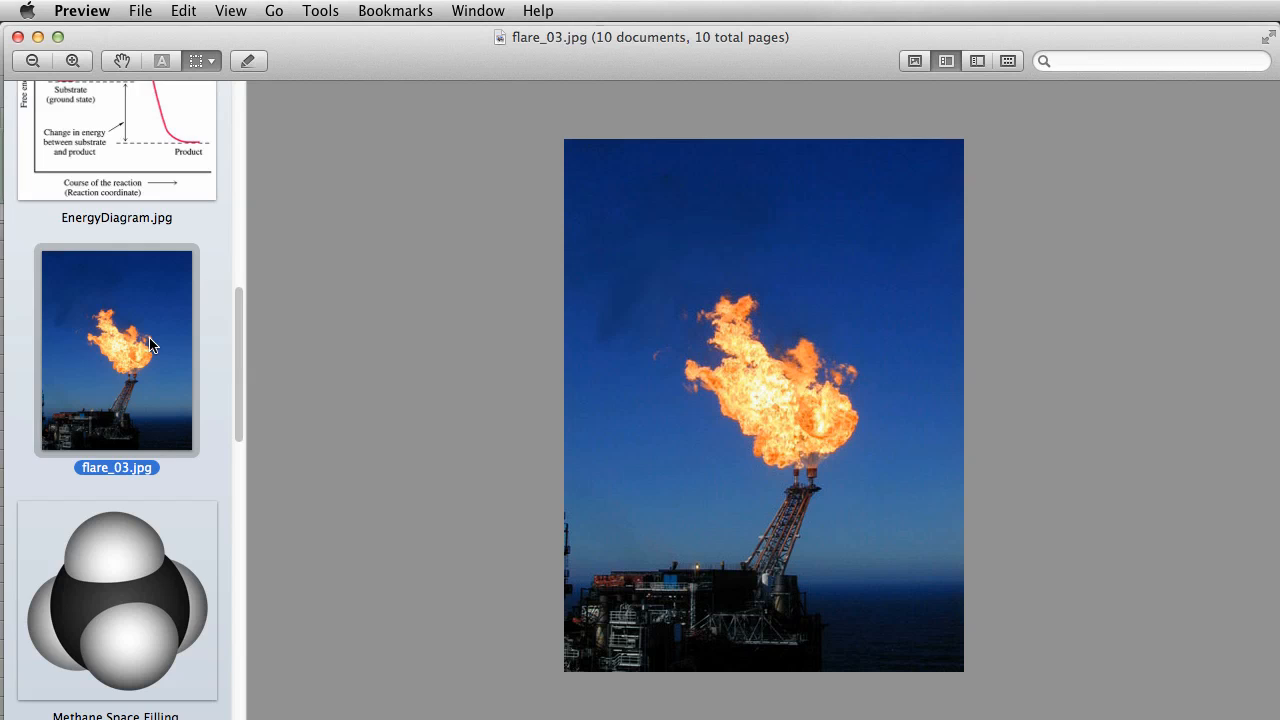
left_click(127, 122)
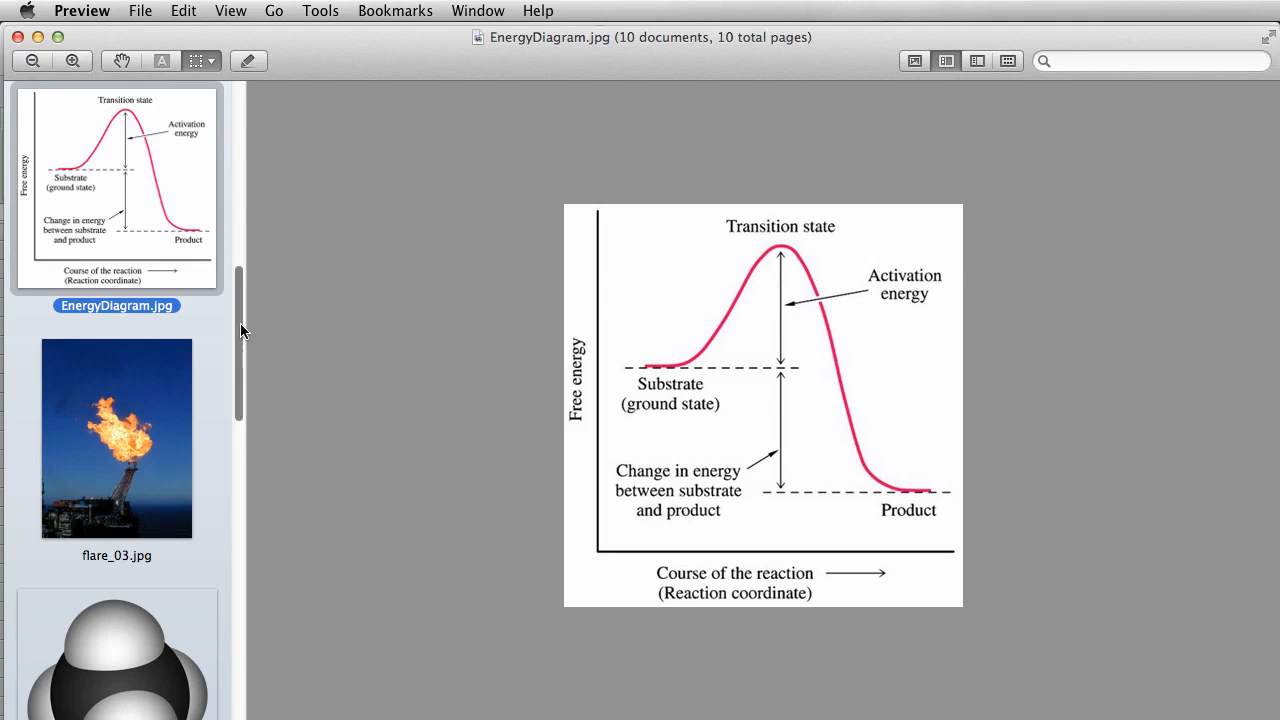
left_click_drag(240, 323, 248, 226)
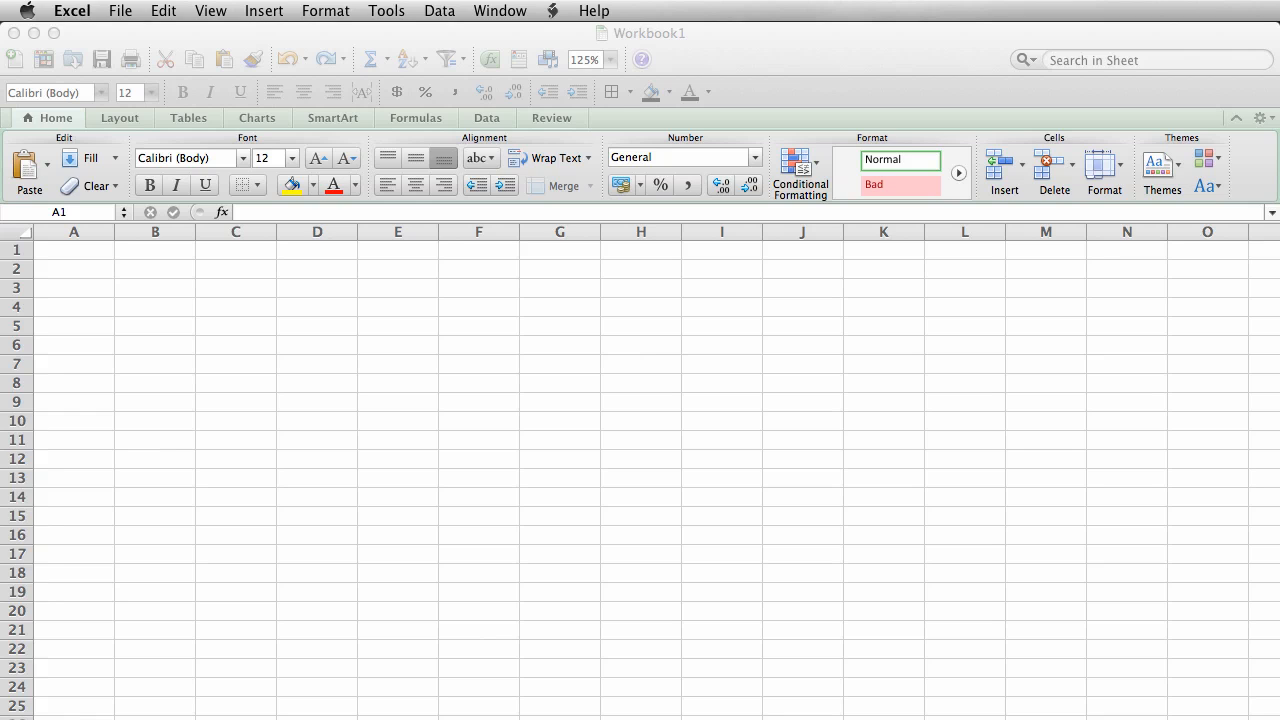
Step: Copy the blue Bond list into the blank Excel worksheet starting at cell A5, and collapse the ribbon
key("super+c")
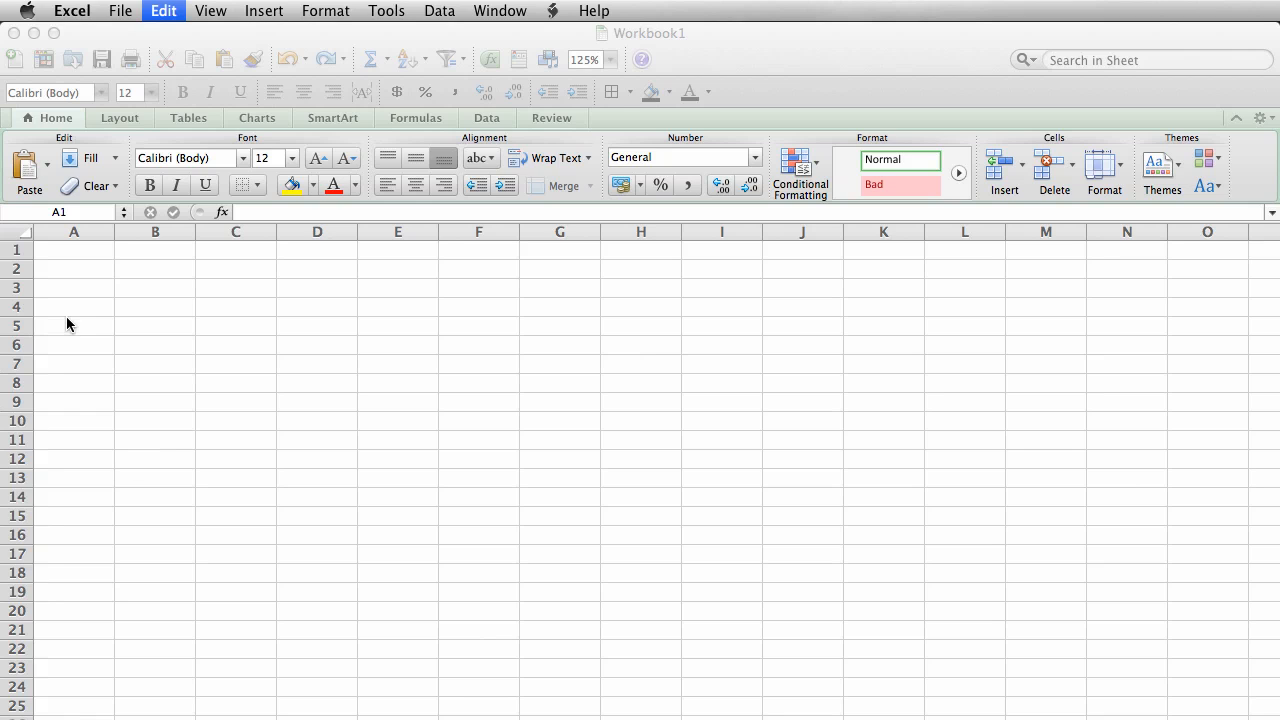
left_click(68, 305)
left_click(68, 305)
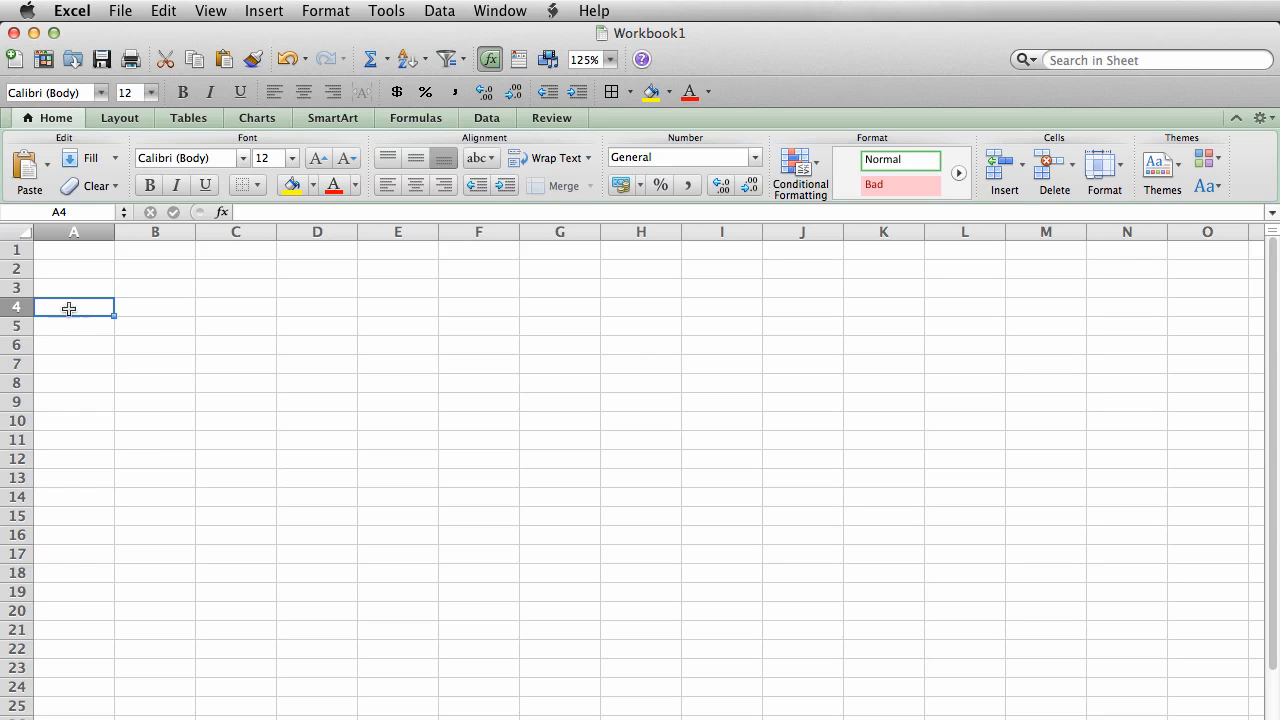
left_click(70, 329)
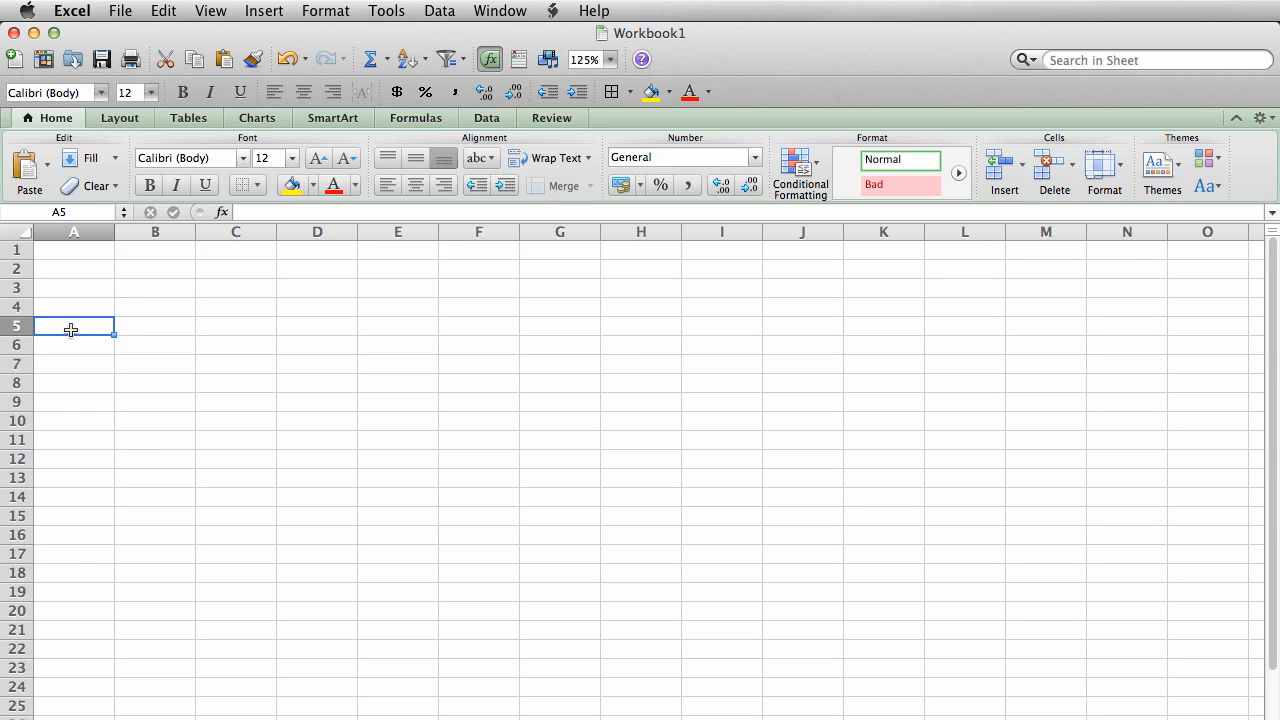
key("super+v")
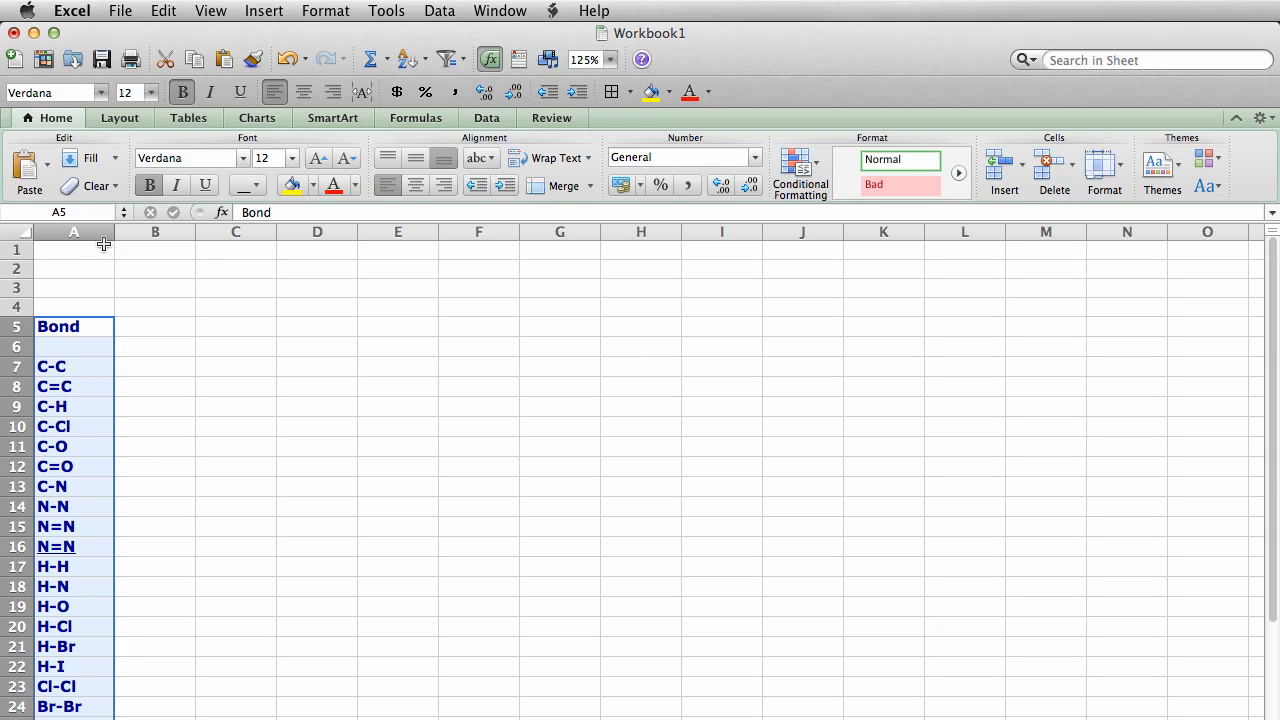
left_click(42, 120)
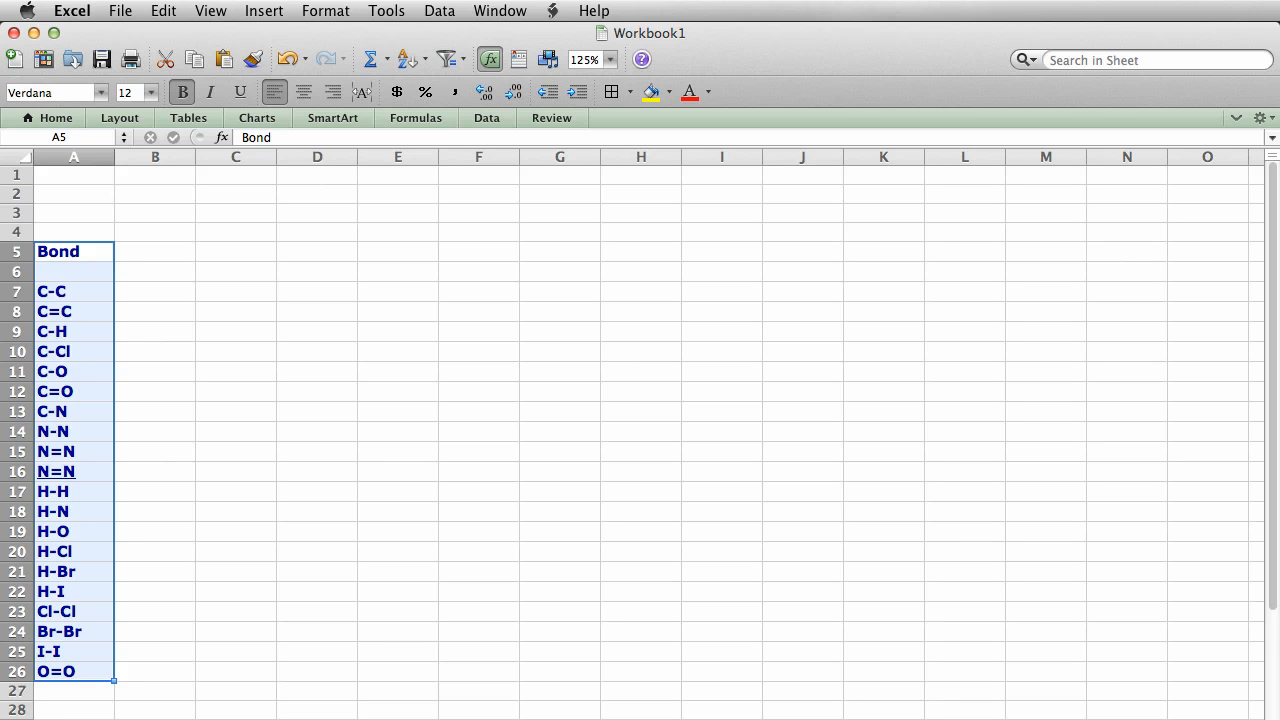
Step: Copy the blue Energy column into the worksheet starting at C5, and select the C-H bond's energy
key("super+Tab")
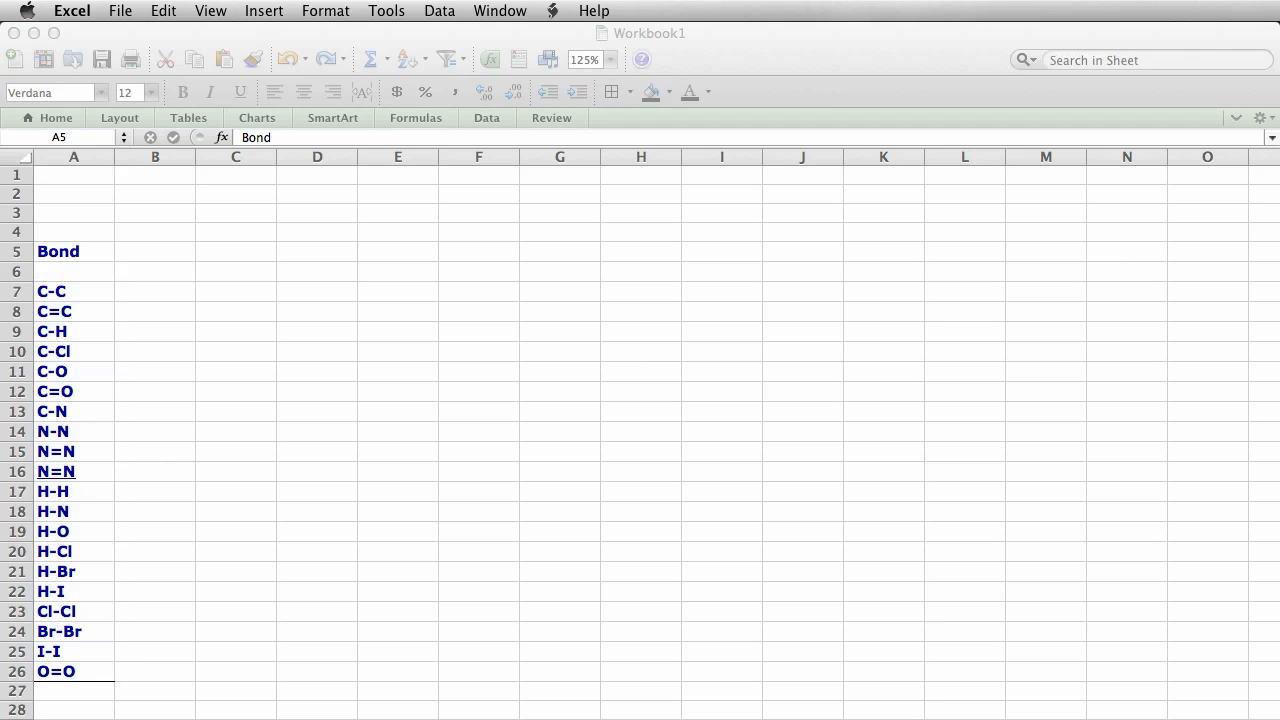
left_click(217, 250)
key("super+v")
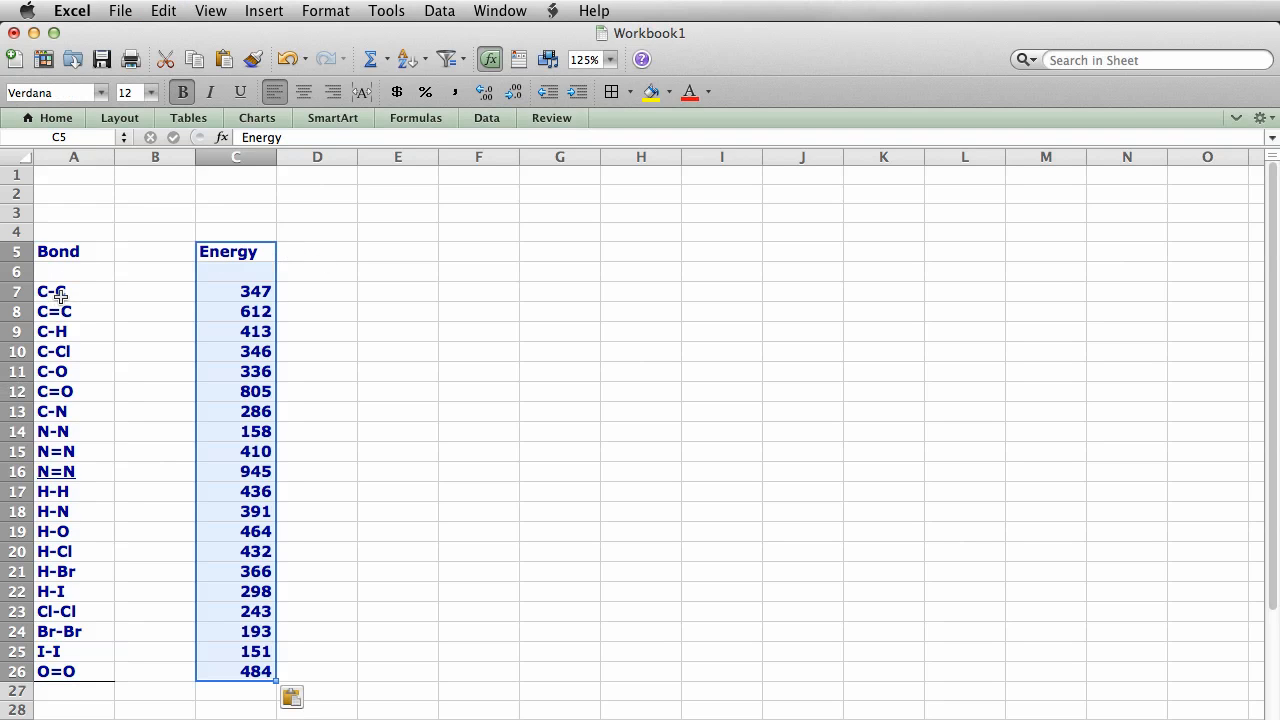
left_click(256, 329)
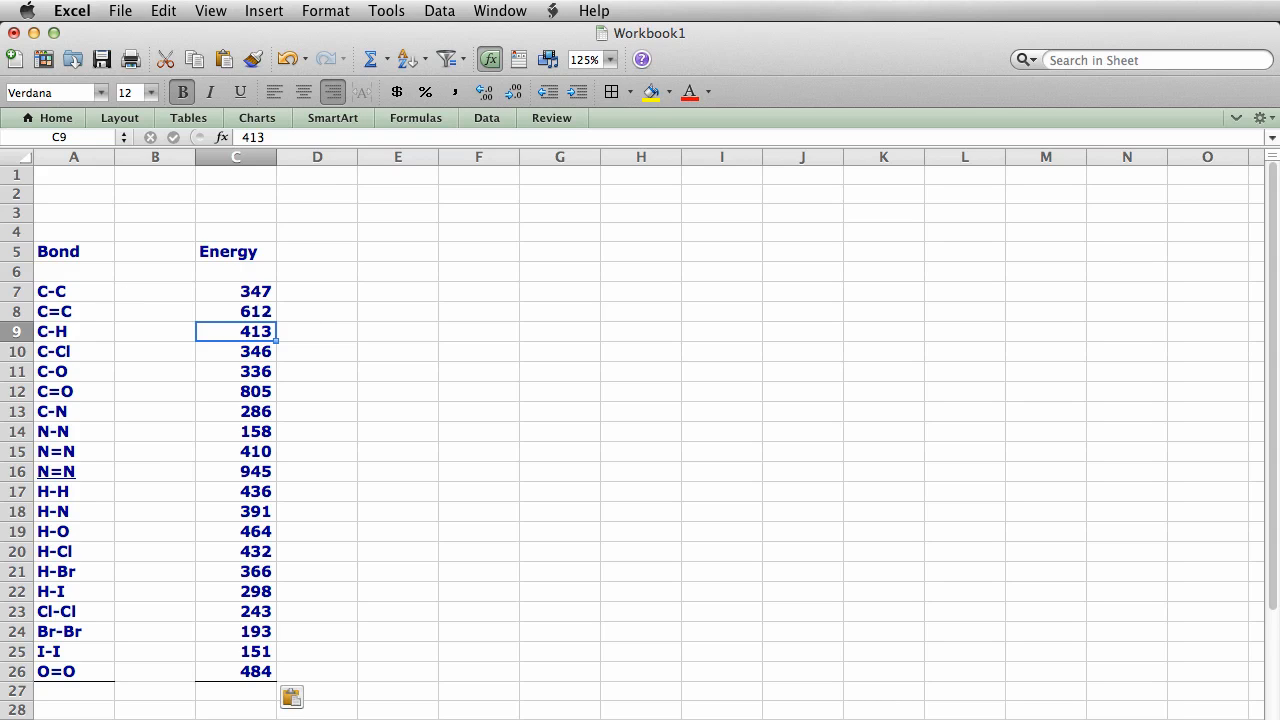
Step: Copy the blue No column of zero bond counts into the worksheet starting at B5, between Bond and Energy
key("super+Tab")
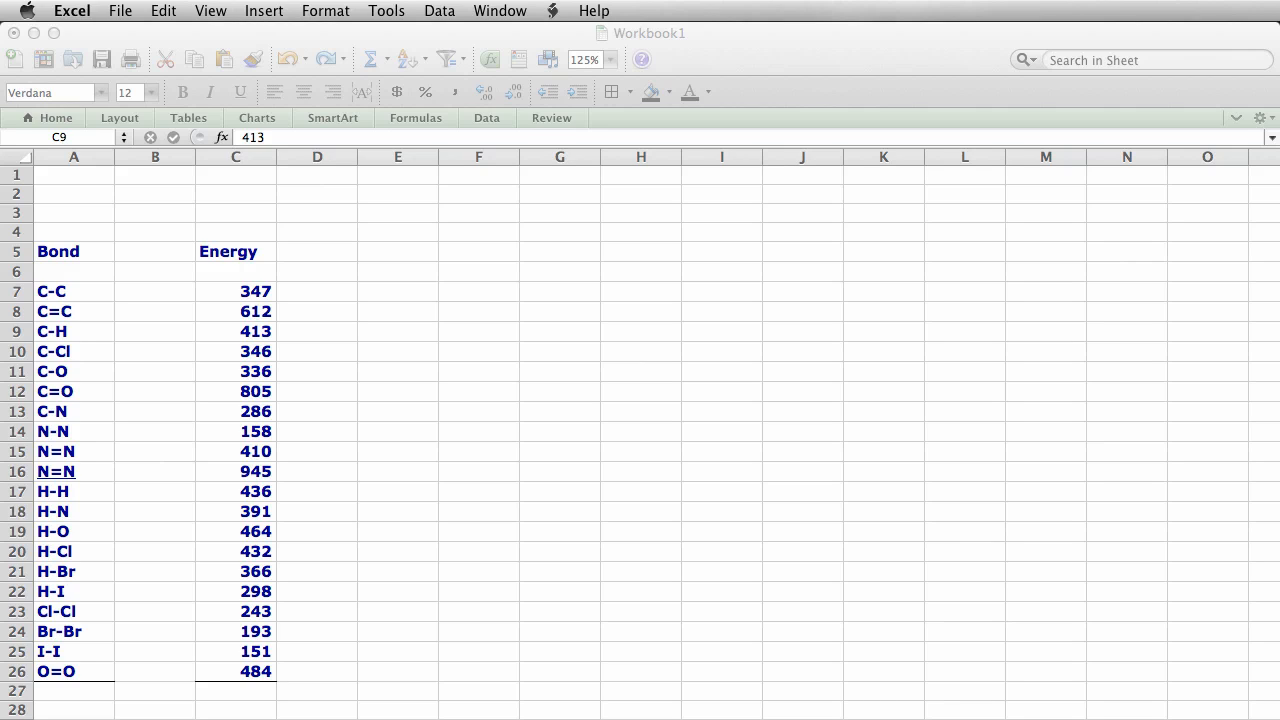
left_click(148, 250)
left_click(148, 250)
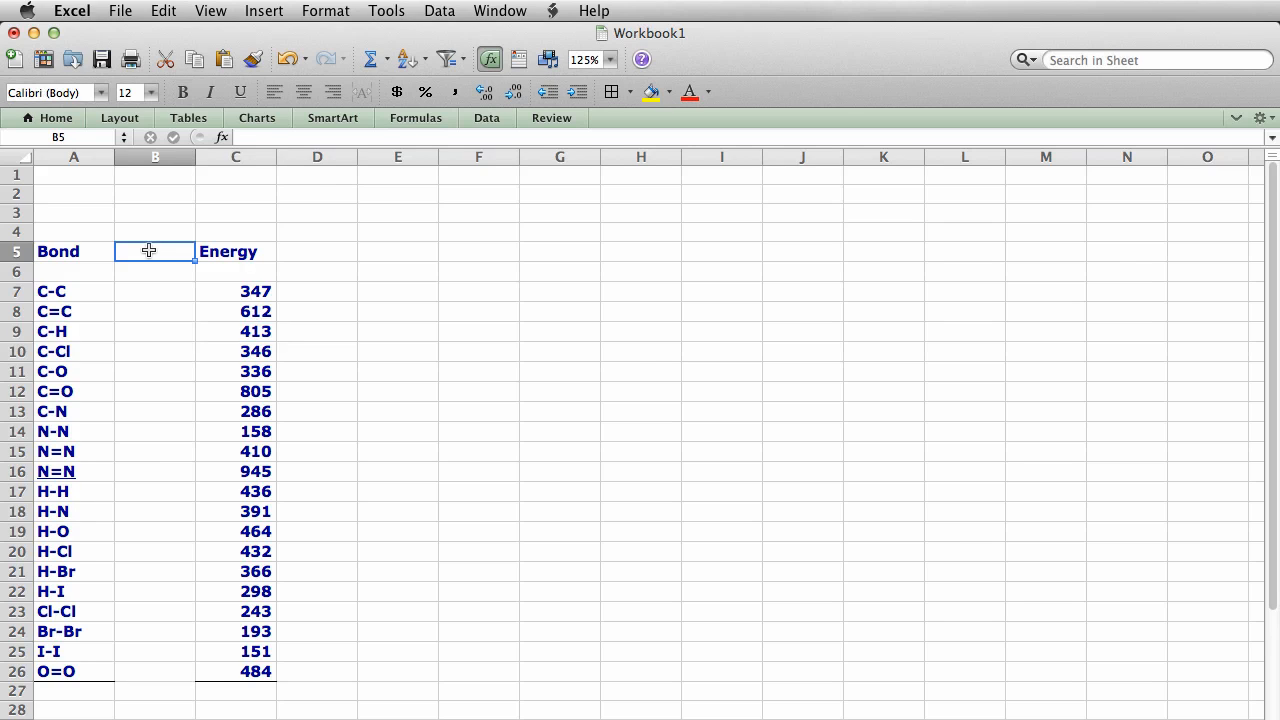
key("super+v")
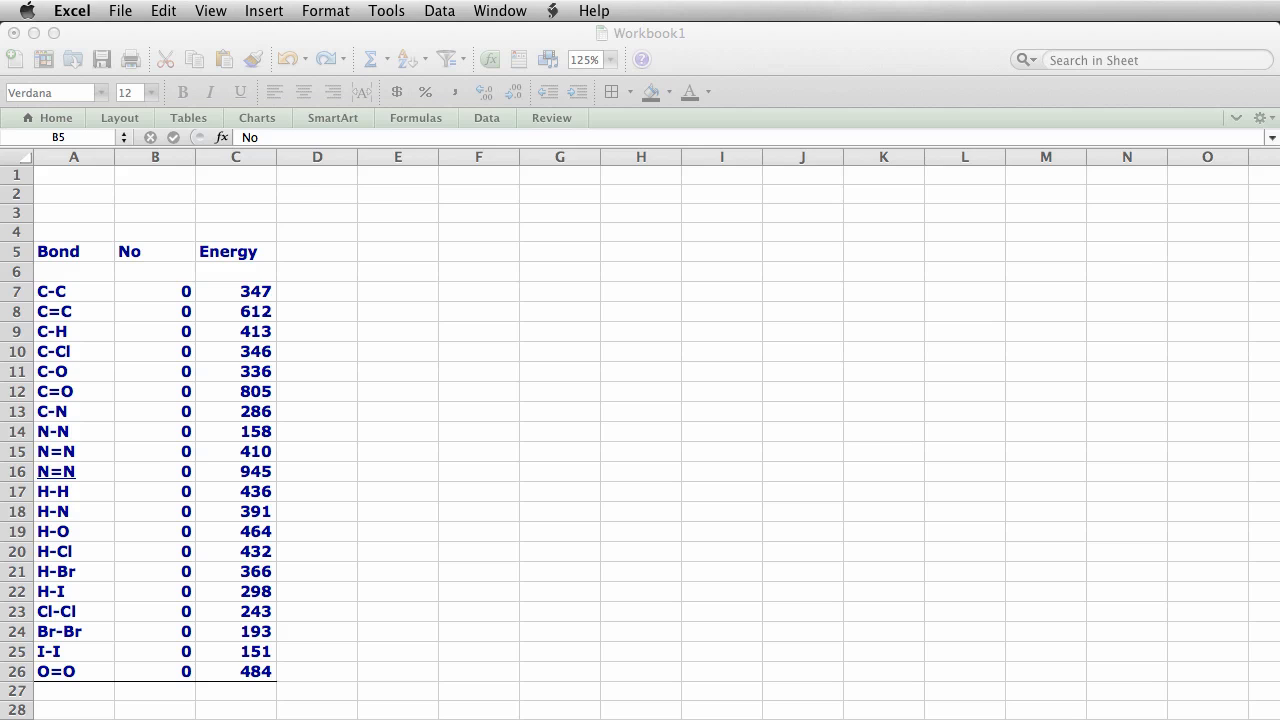
Step: Copy the "Bonds broken" heading into cell A3 above the blue table
key("super+c")
left_click(50, 211)
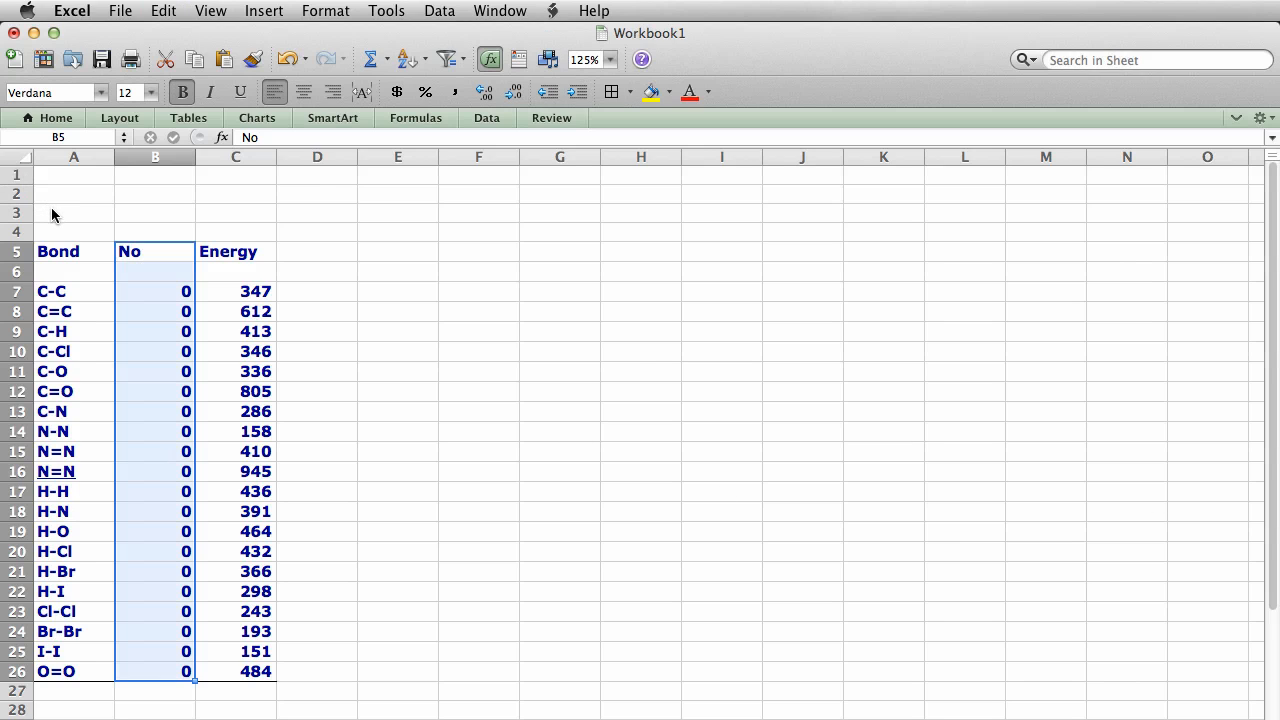
left_click(51, 212)
key("super+v")
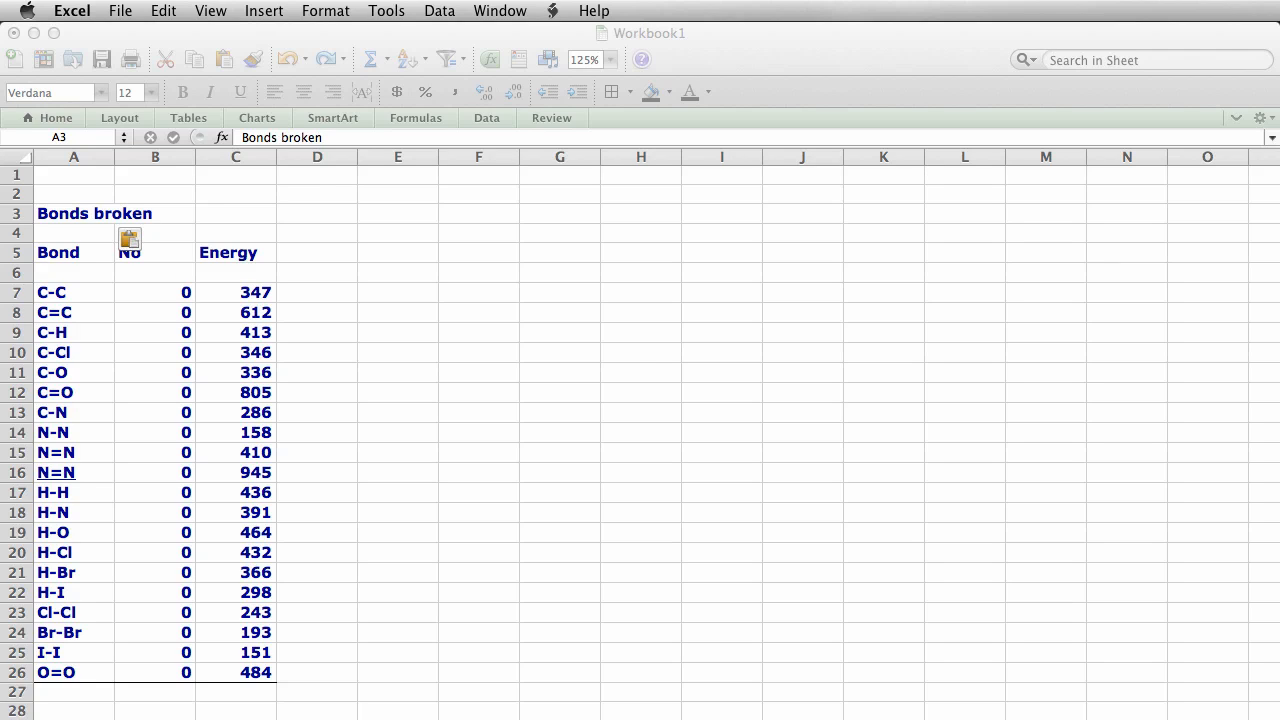
Step: Paste the red Bond list into the worksheet starting at cell E5 as the start of a second table
left_click(378, 255)
left_click(378, 250)
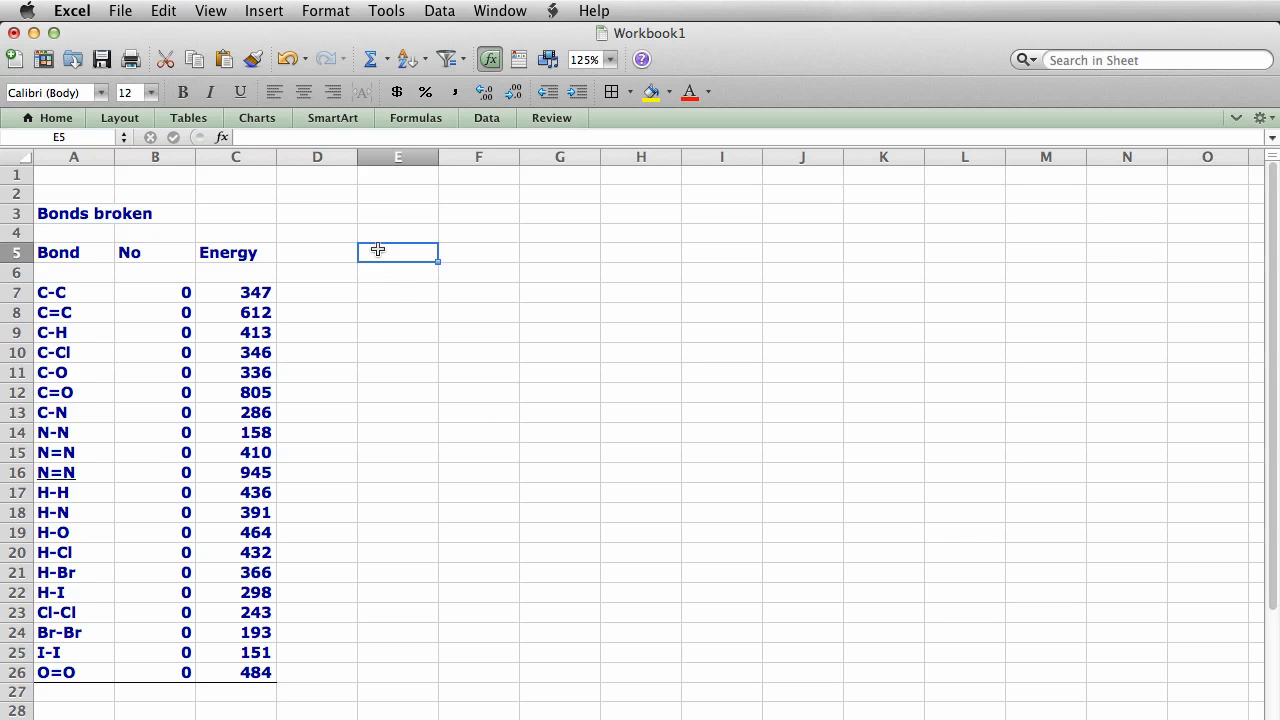
key("super+v")
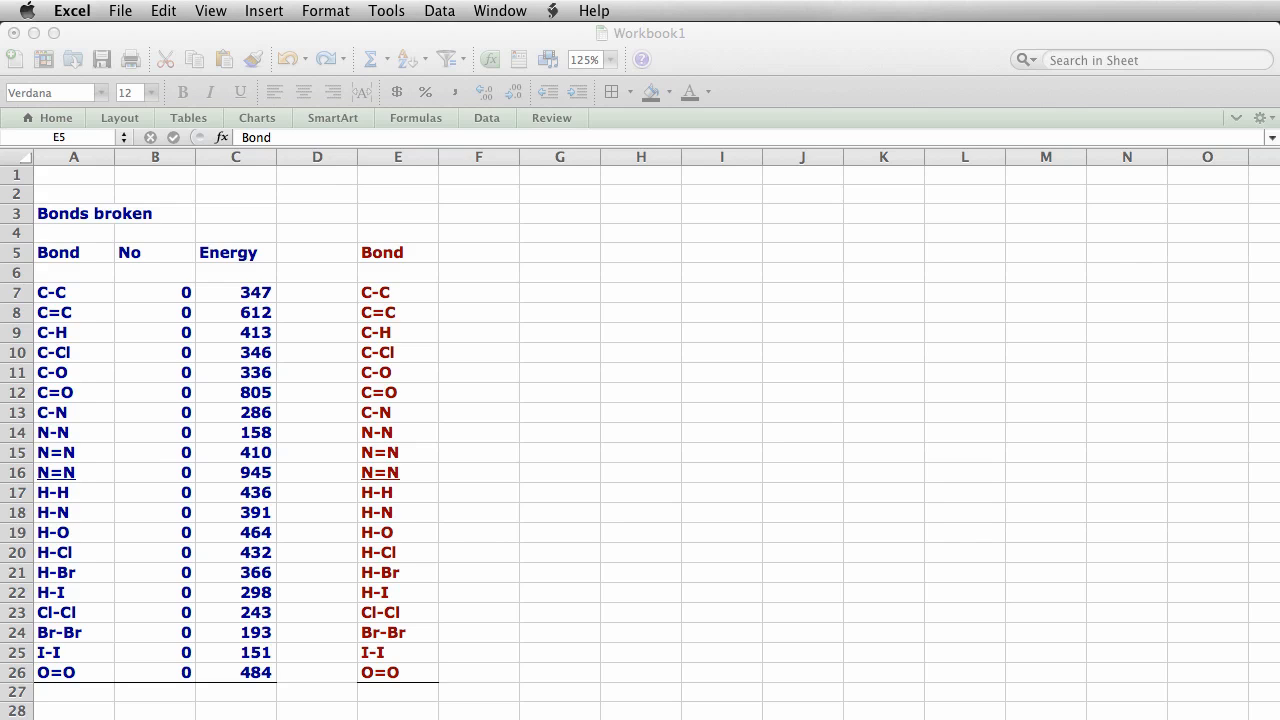
Step: Complete the red table by pasting its Energy column at G5 and its No column of zeros at F5
left_click(543, 251)
key("super+v")
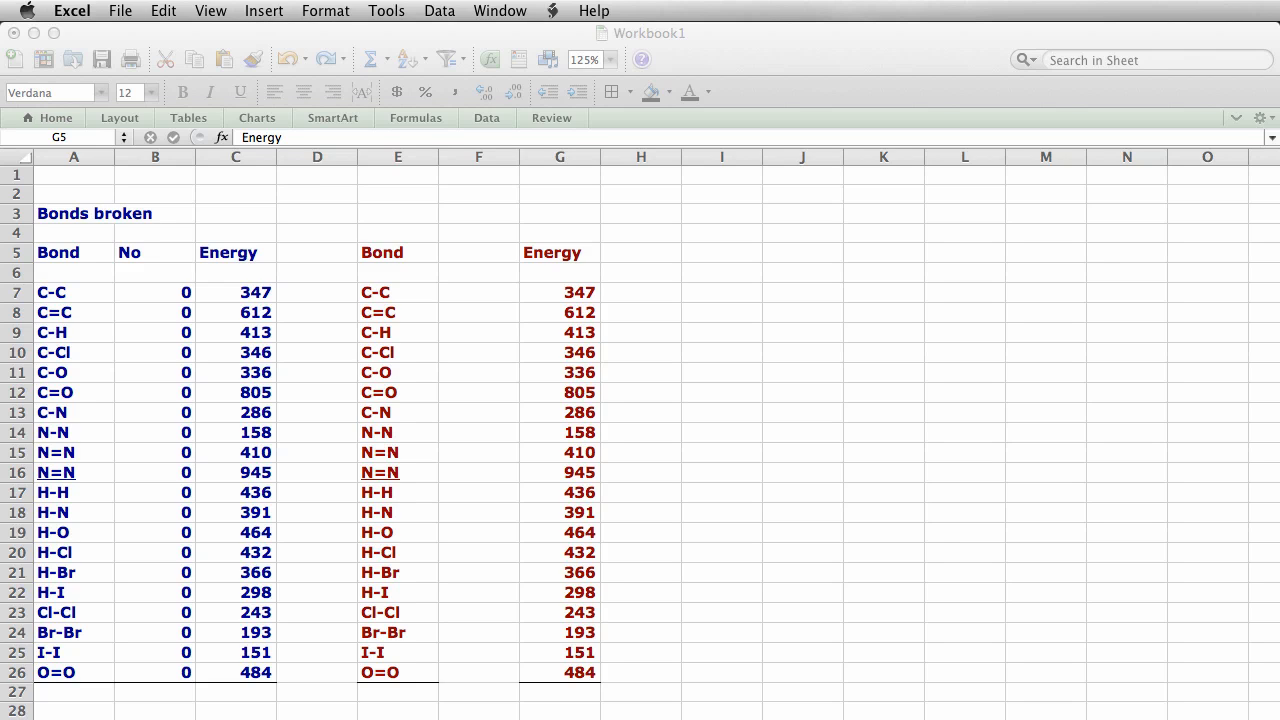
left_click(474, 253)
left_click(474, 253)
key("super+v")
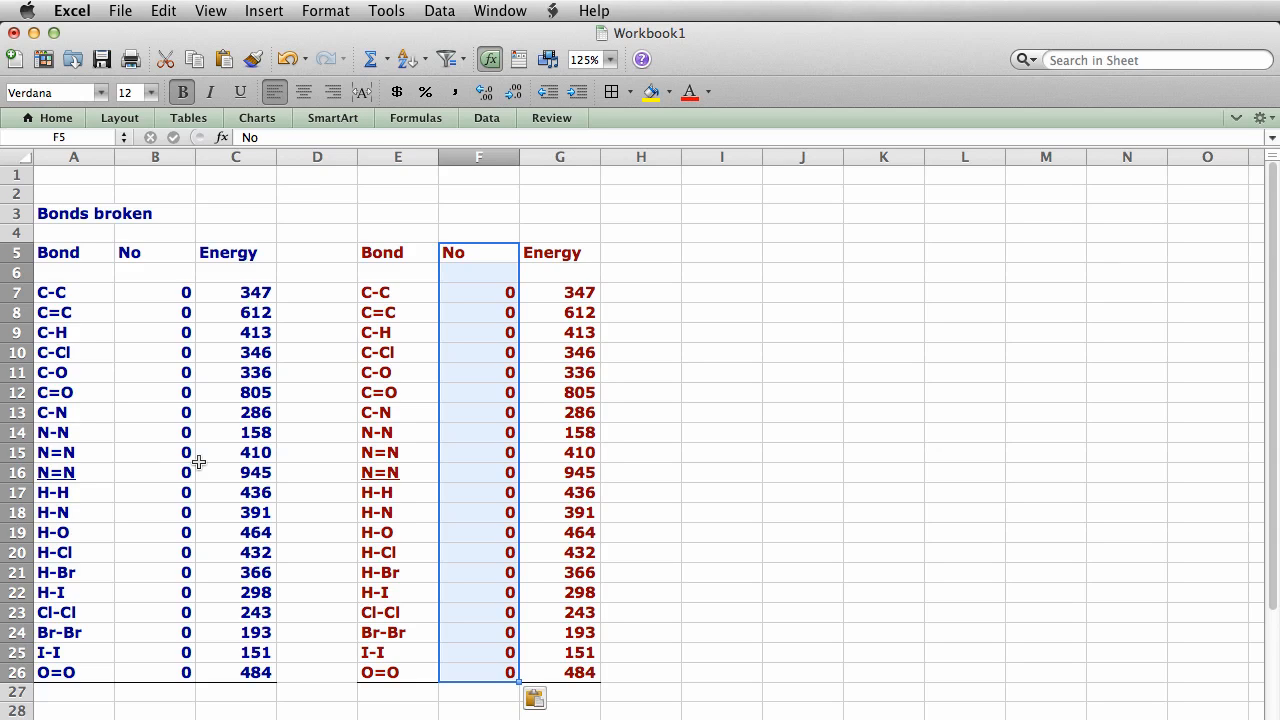
Step: Switch to Preview and examine the methane equation in combustion.jpg and the flame in Bunsen-Burner.jpg
key("super+Tab")
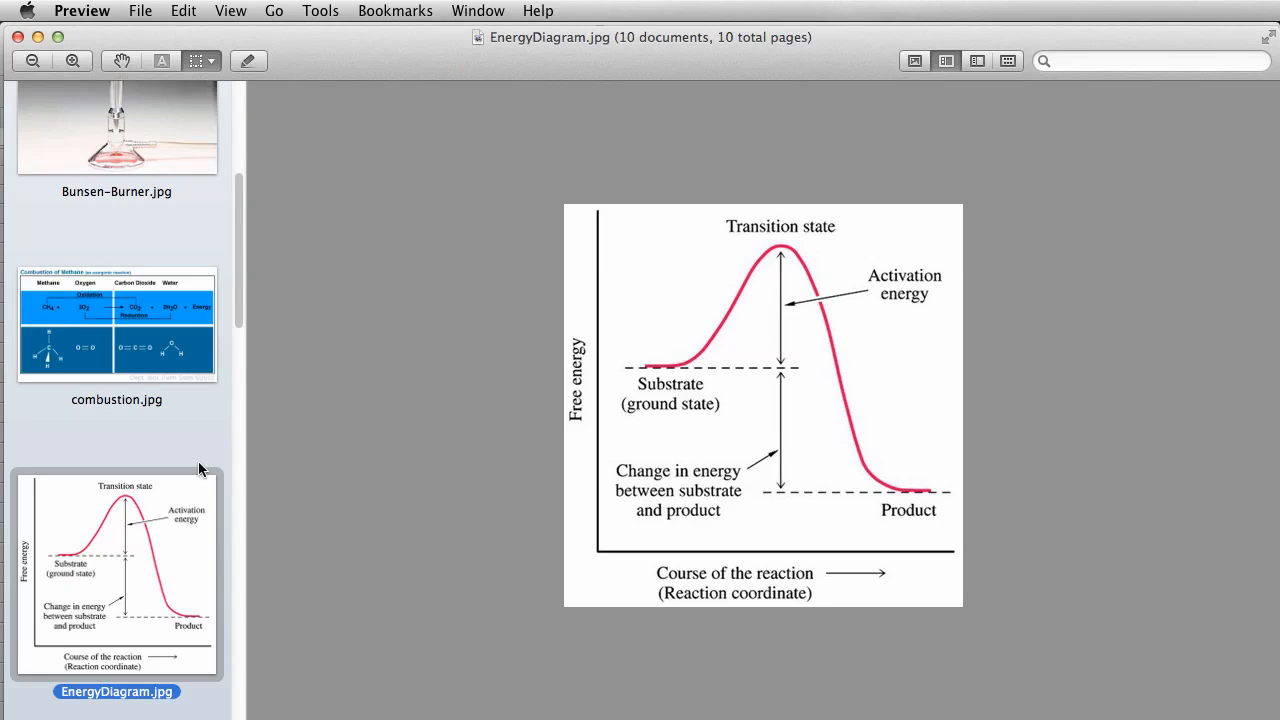
left_click(75, 349)
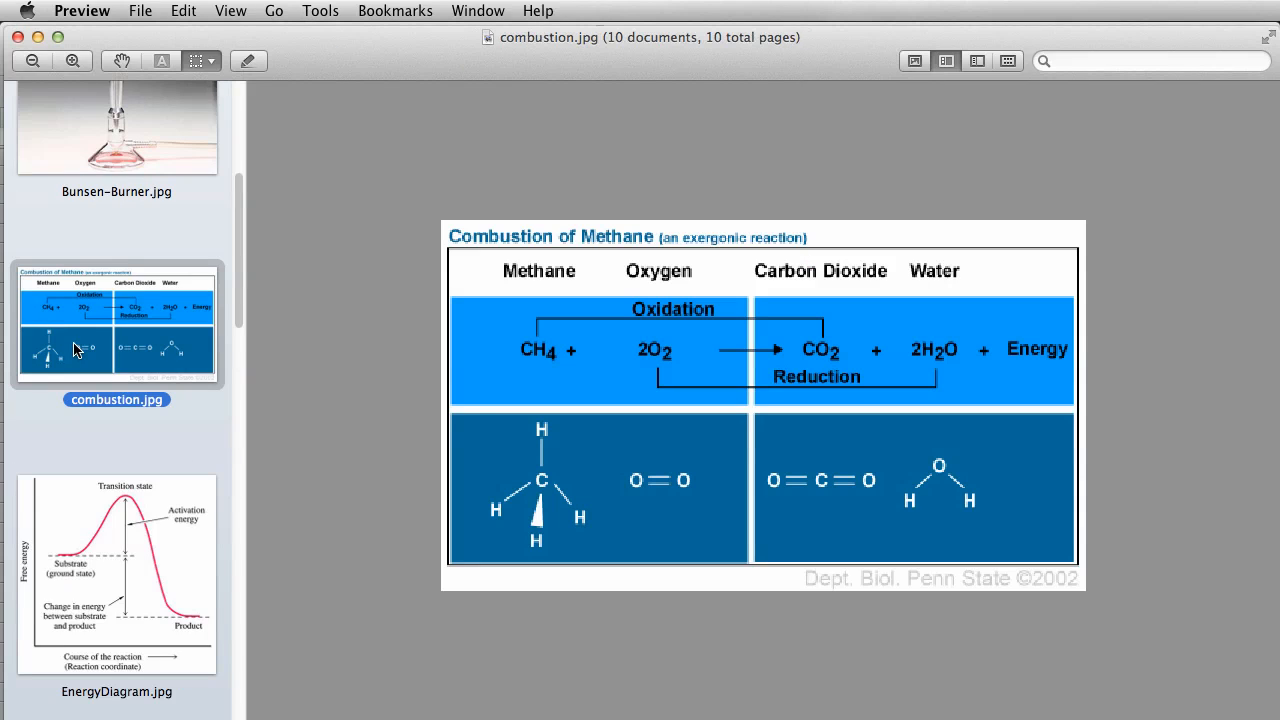
key("super+minus")
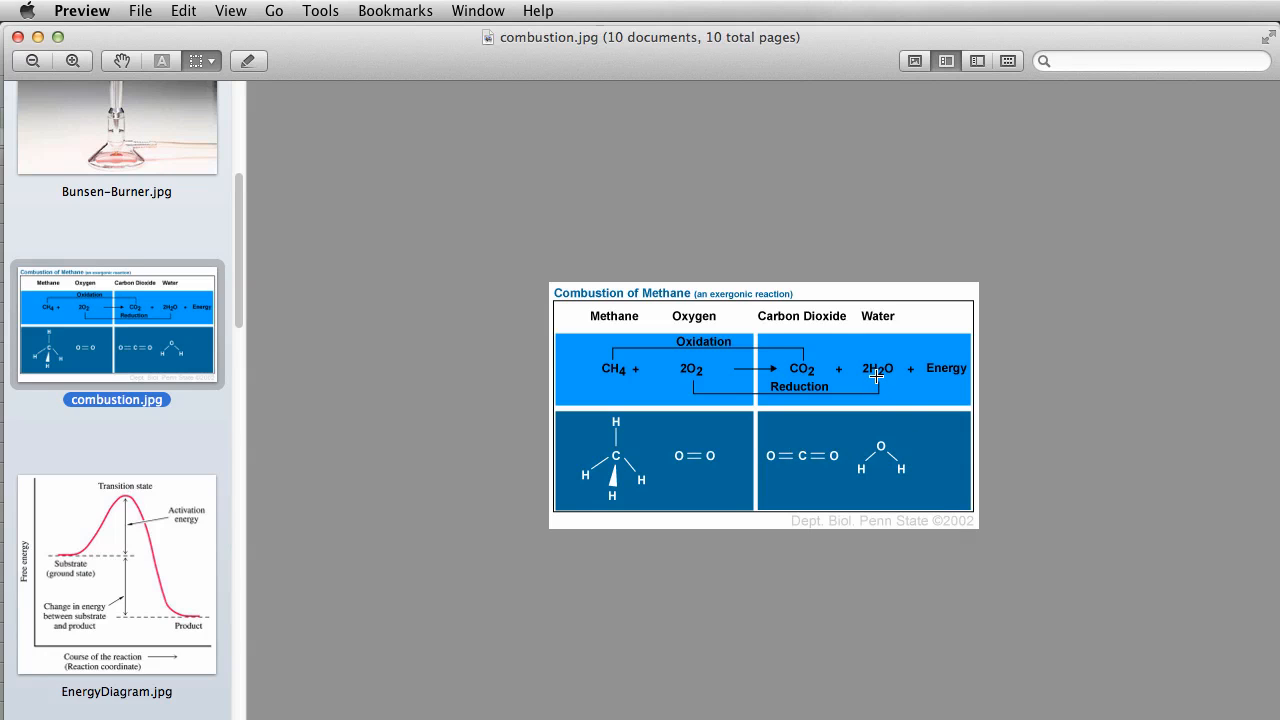
left_click(107, 132)
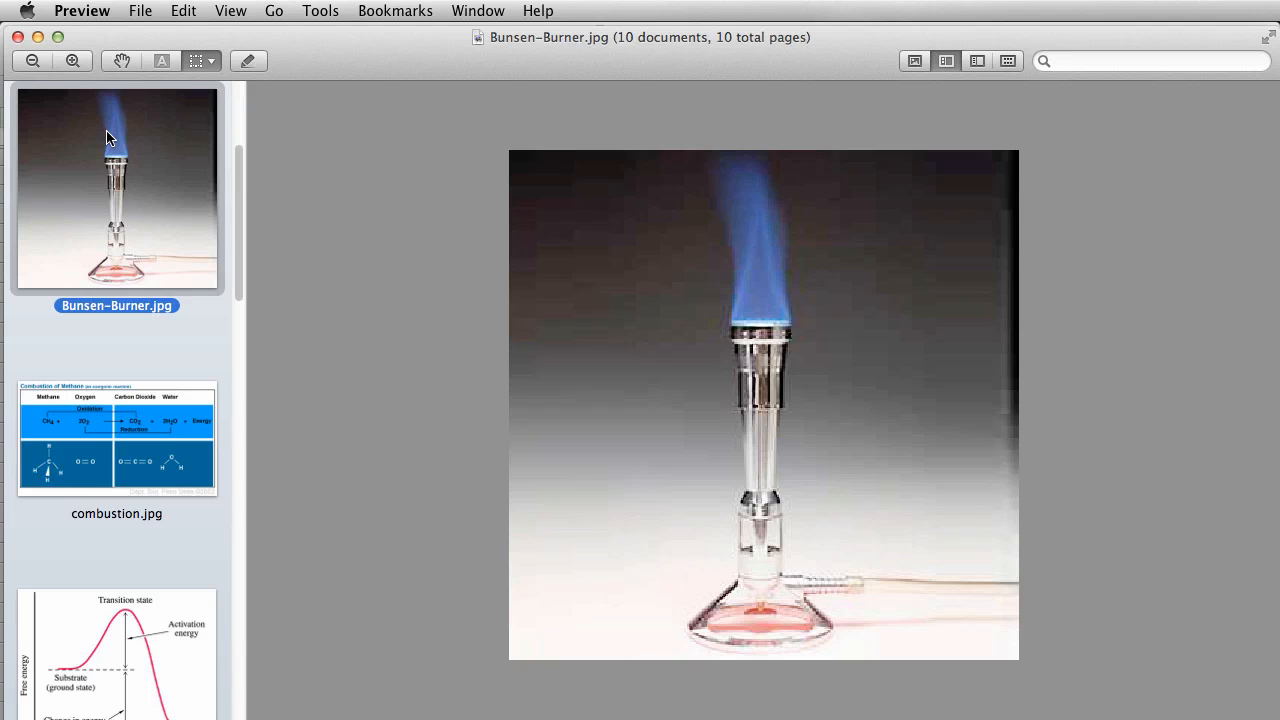
scroll(114, 263, "down", 10)
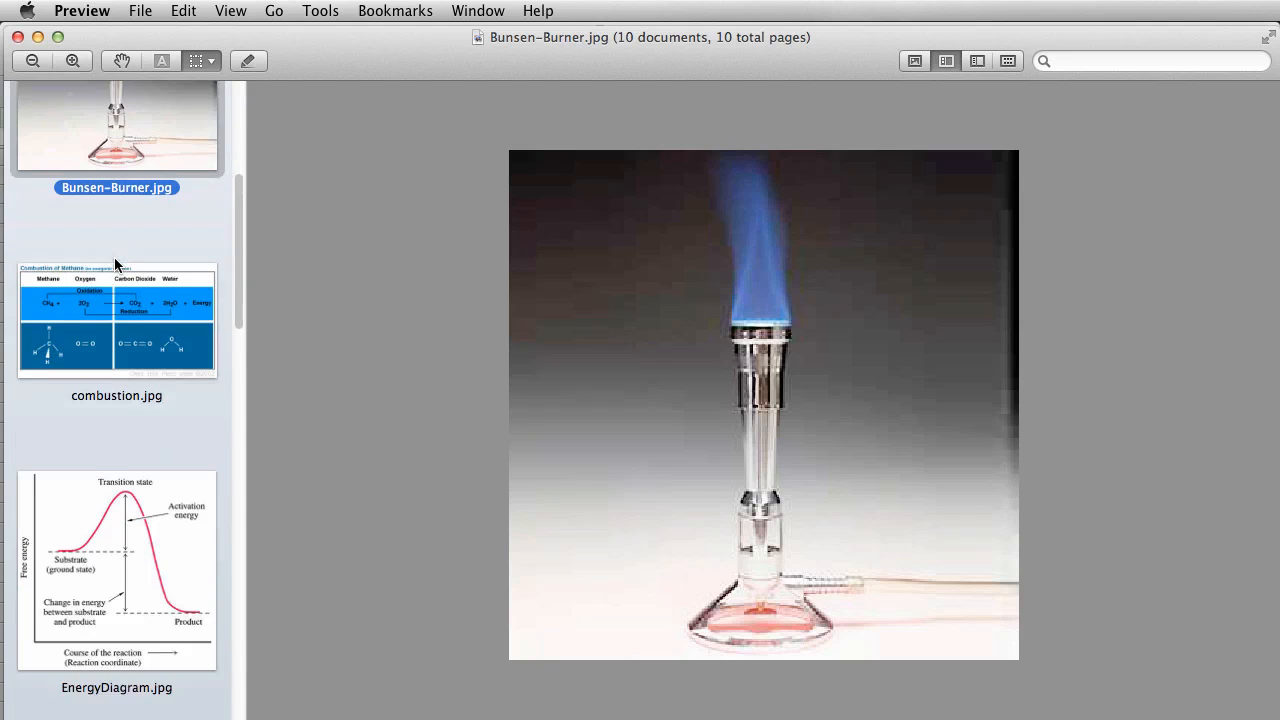
scroll(116, 277, "up", 6)
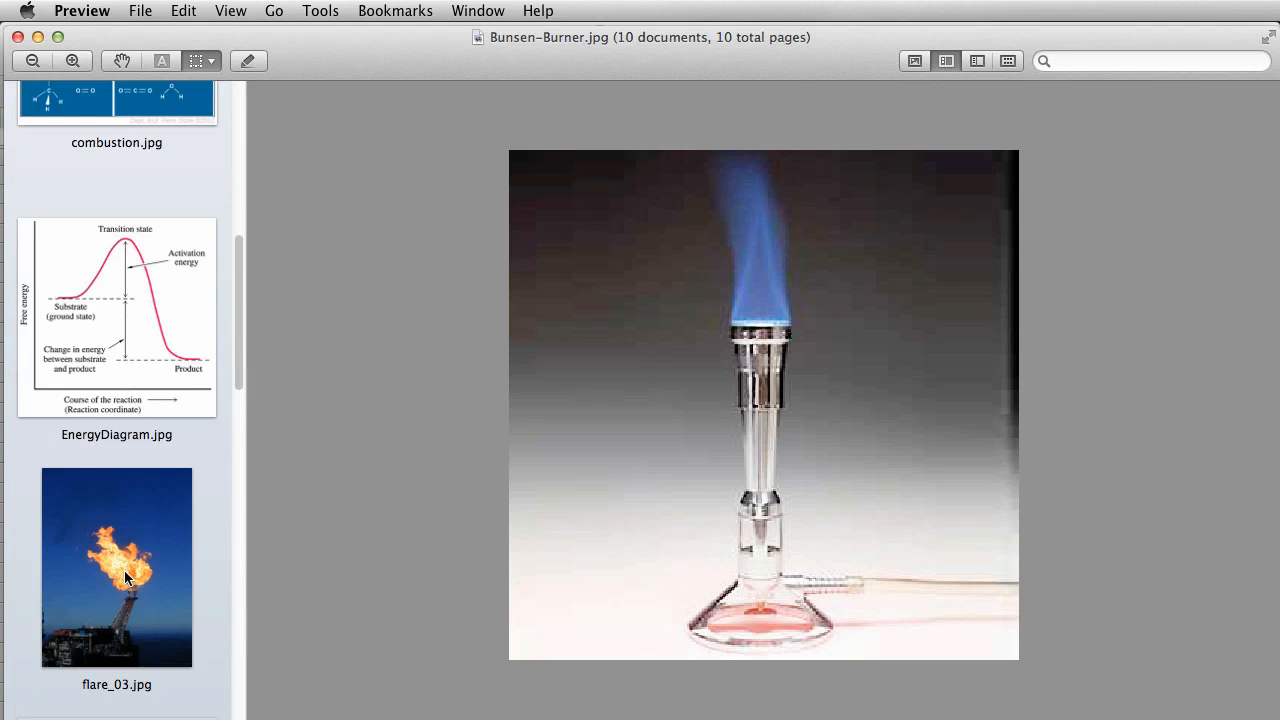
Step: View the gas flame photo flare_03.jpg and look through the images that follow it in the list
left_click(128, 580)
scroll(130, 577, "down", 8)
scroll(130, 577, "down", 5)
left_click(120, 452)
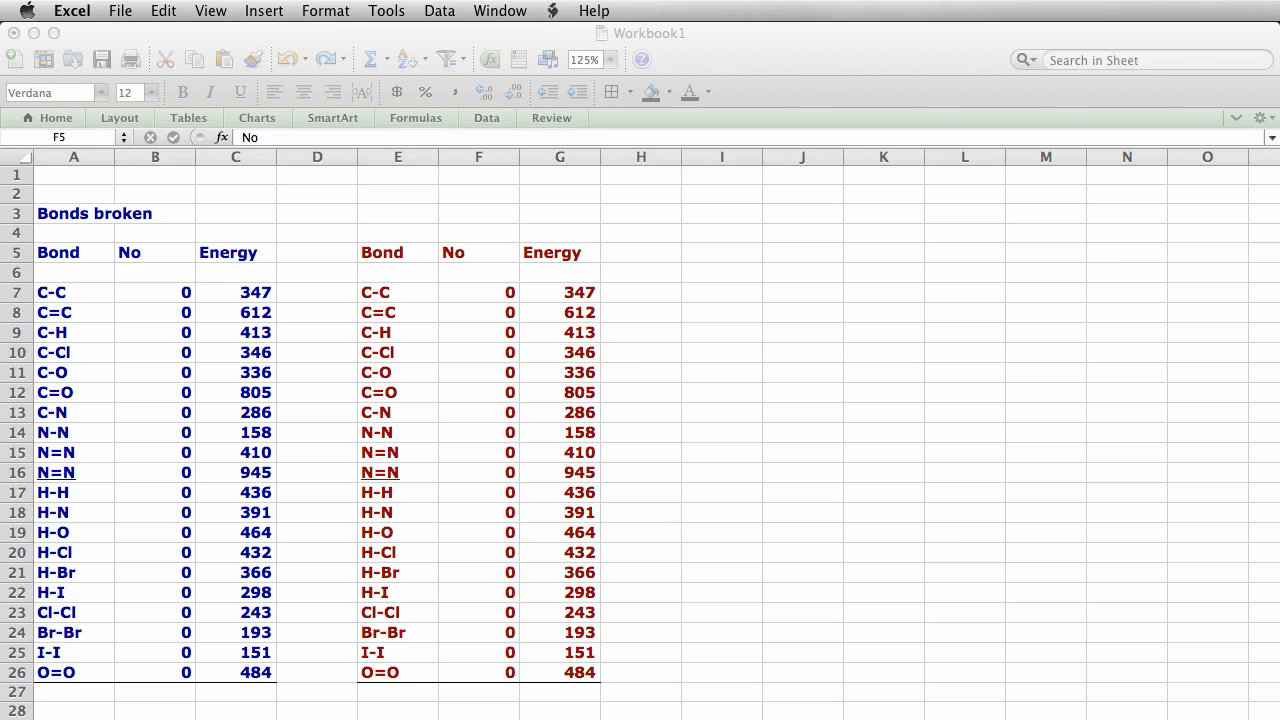
Step: Switch to the Excel worksheet and paste the sample reaction "CH4 + 2O2 ---> CO2 + 2H2O" with its "Sample" heading starting at cell I14
key("super+c")
left_click(695, 441)
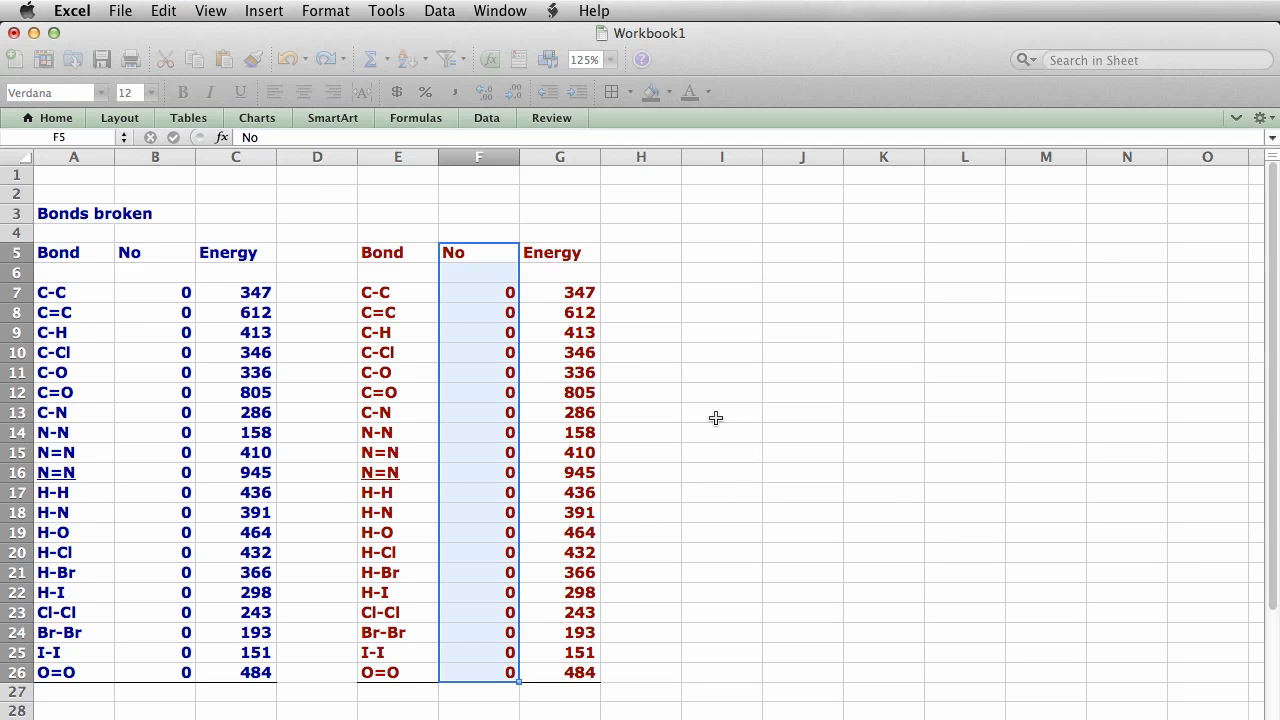
left_click(729, 432)
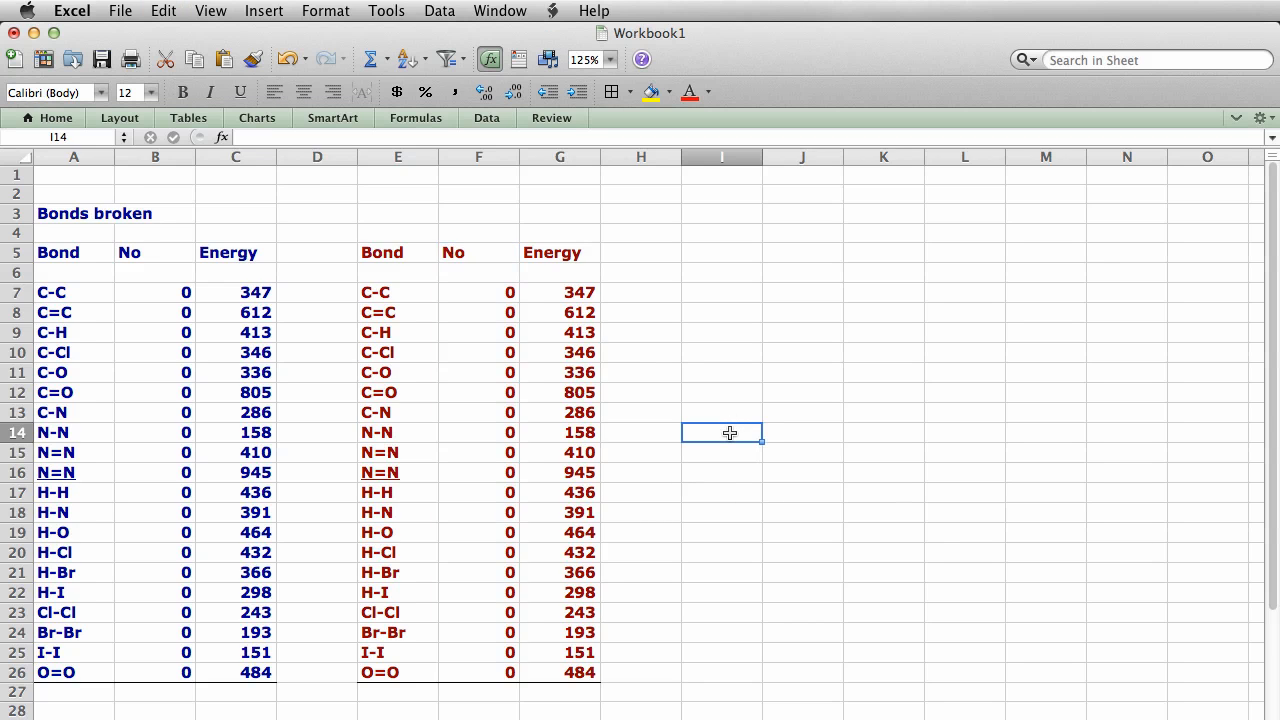
key("super+v")
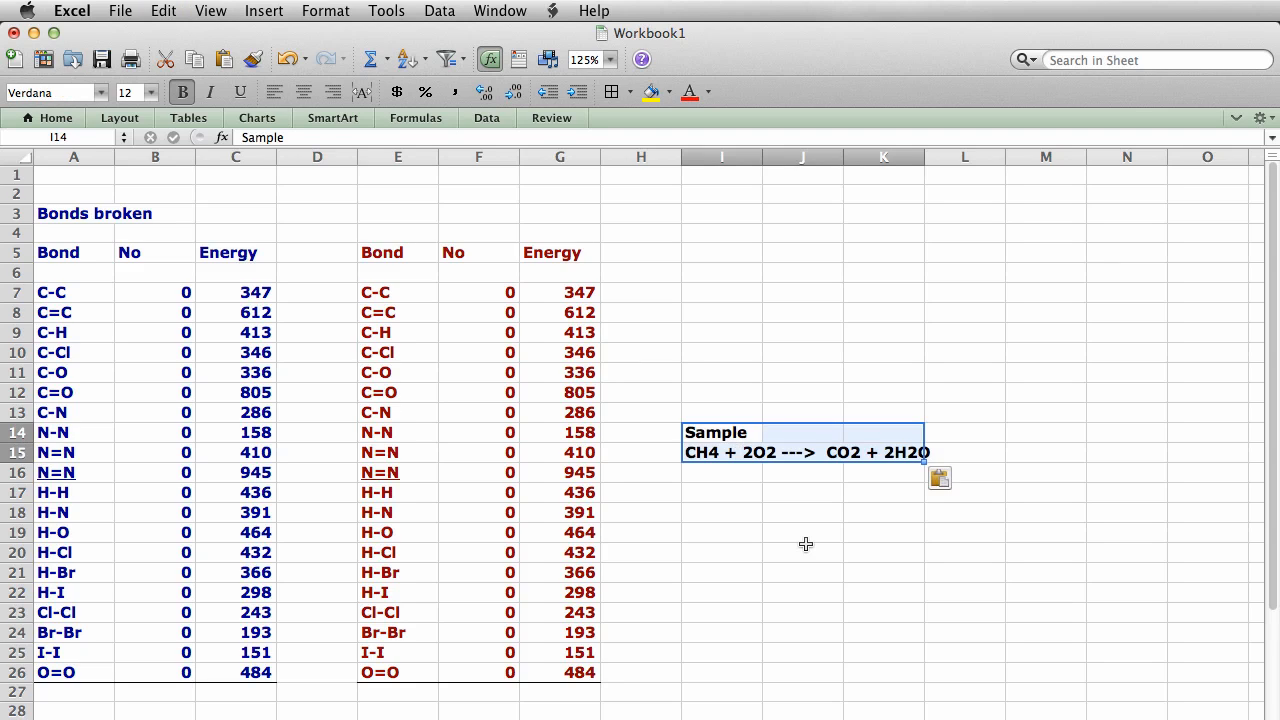
left_click(806, 546)
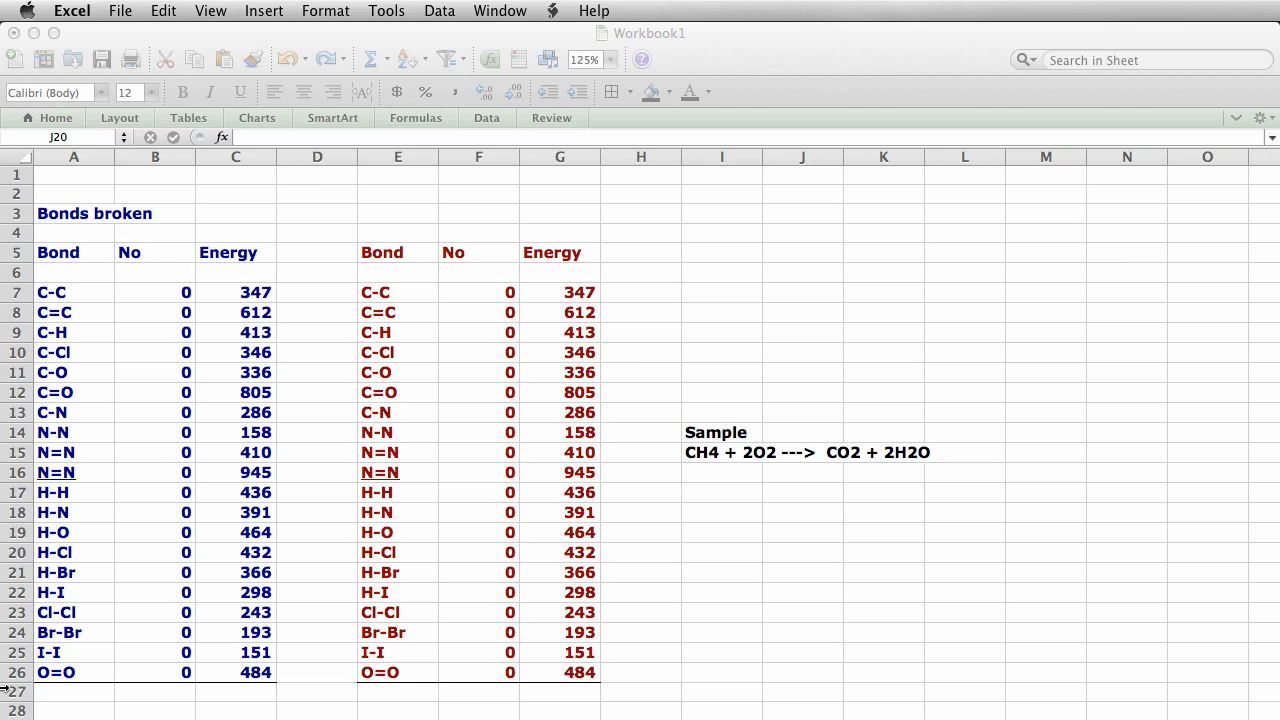
Step: Paste the "Total Energy (kJ)" label into A27 below the blue table and fill A27:B27 yellow
left_click(58, 693)
key("super+v")
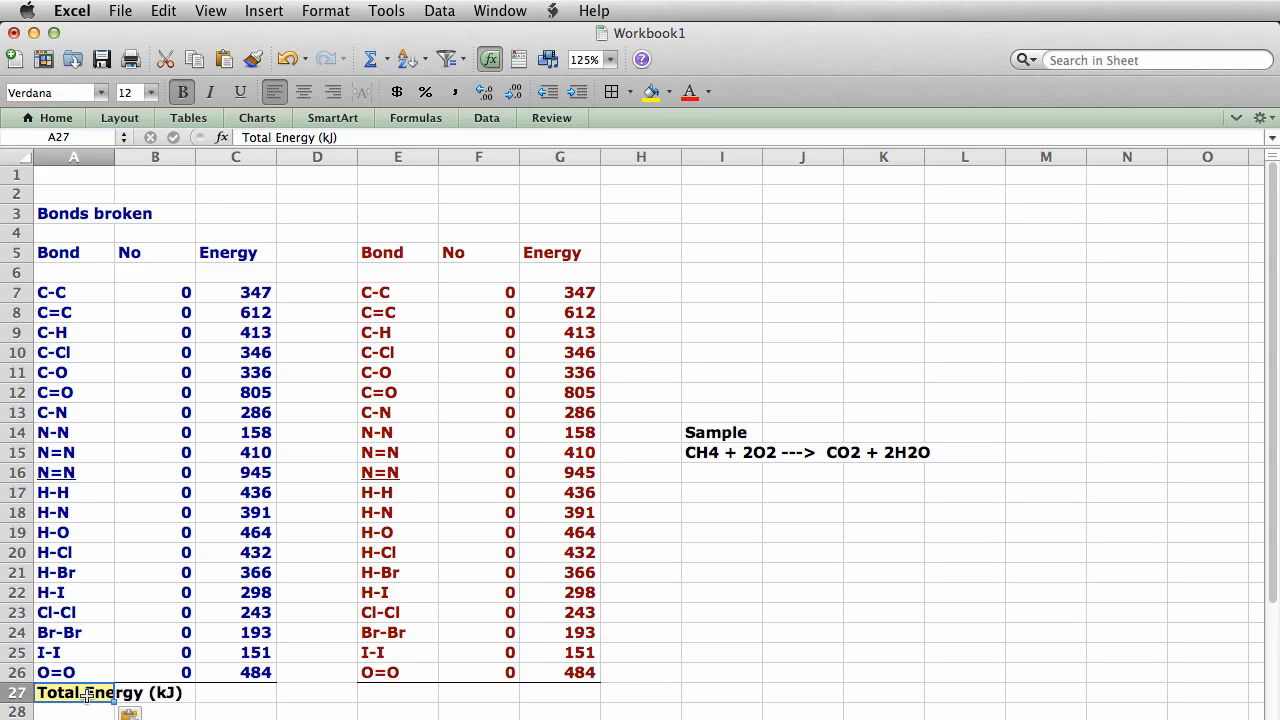
left_click_drag(87, 697, 156, 697)
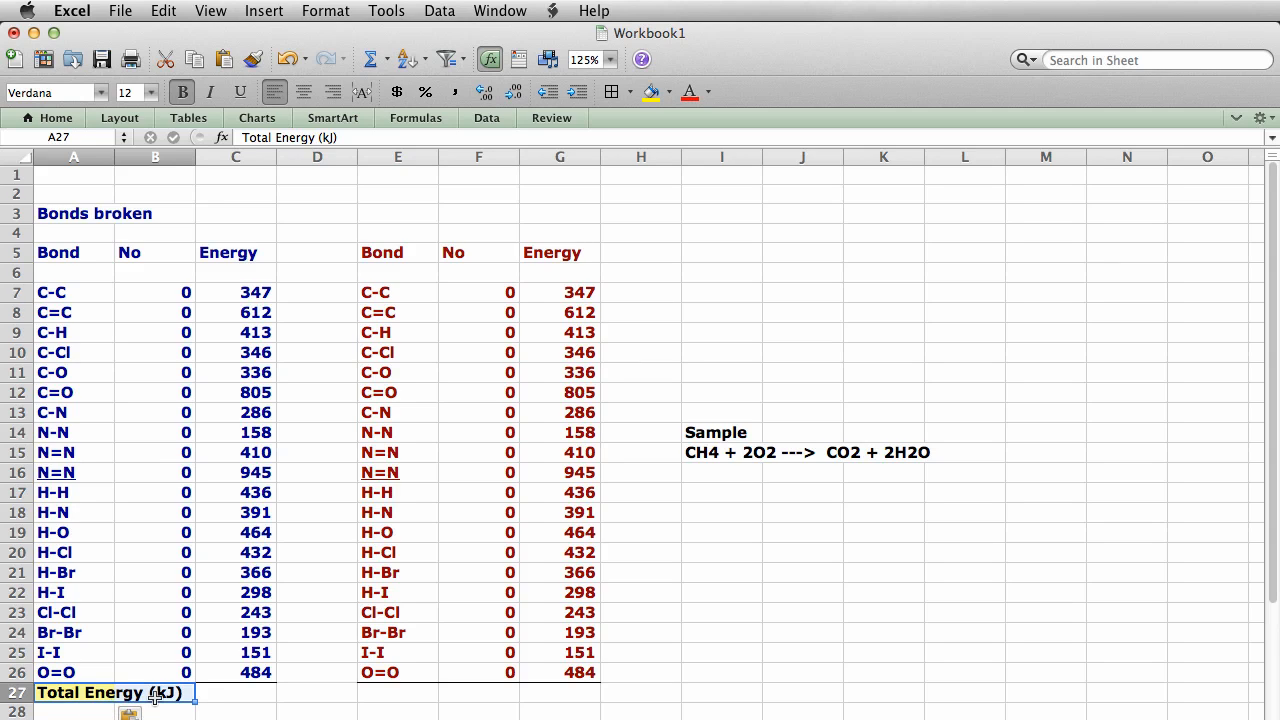
left_click(661, 92)
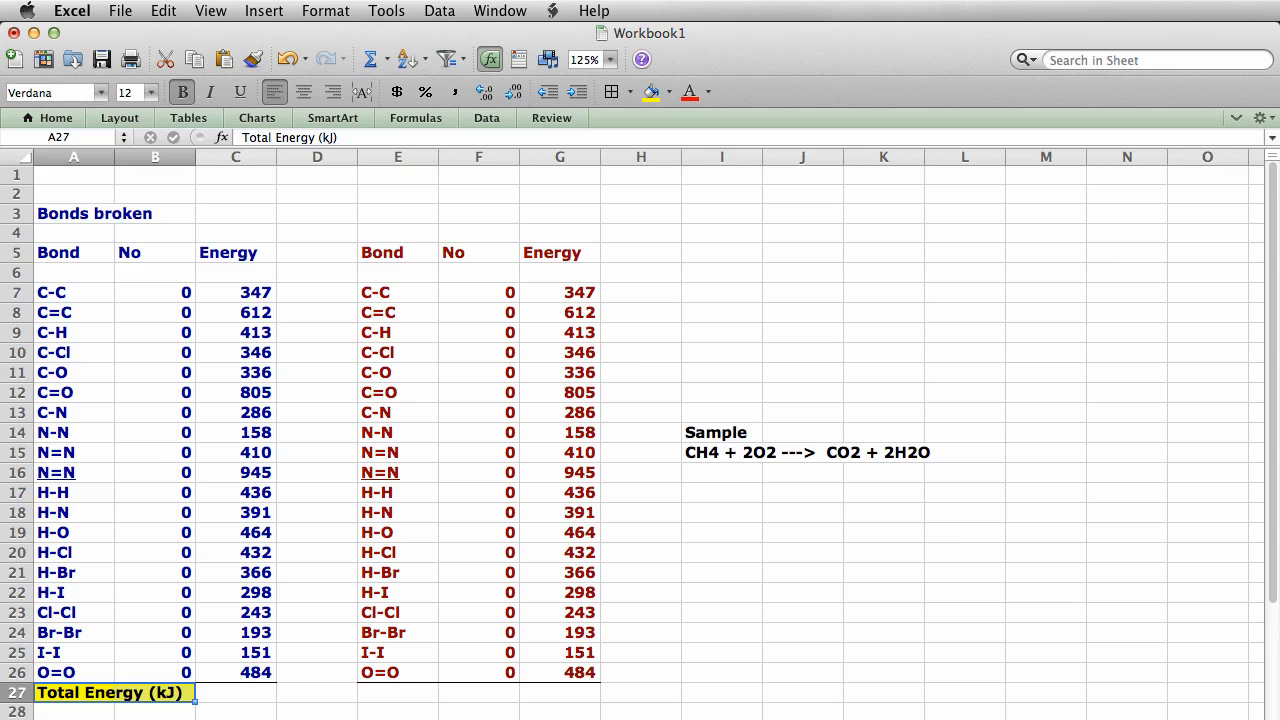
left_click(72, 704)
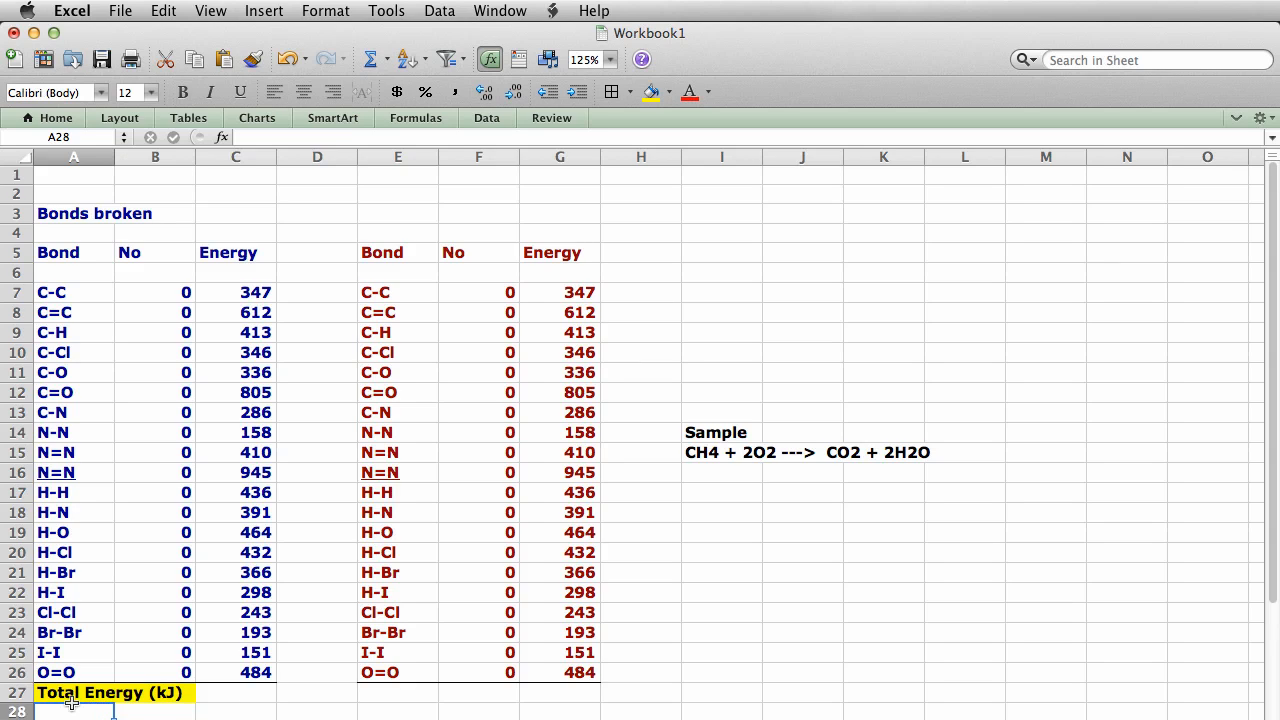
Step: Copy the "Total Energy (kJ)" label to E27 below the red table and fill E27:F27 yellow
left_click(72, 693)
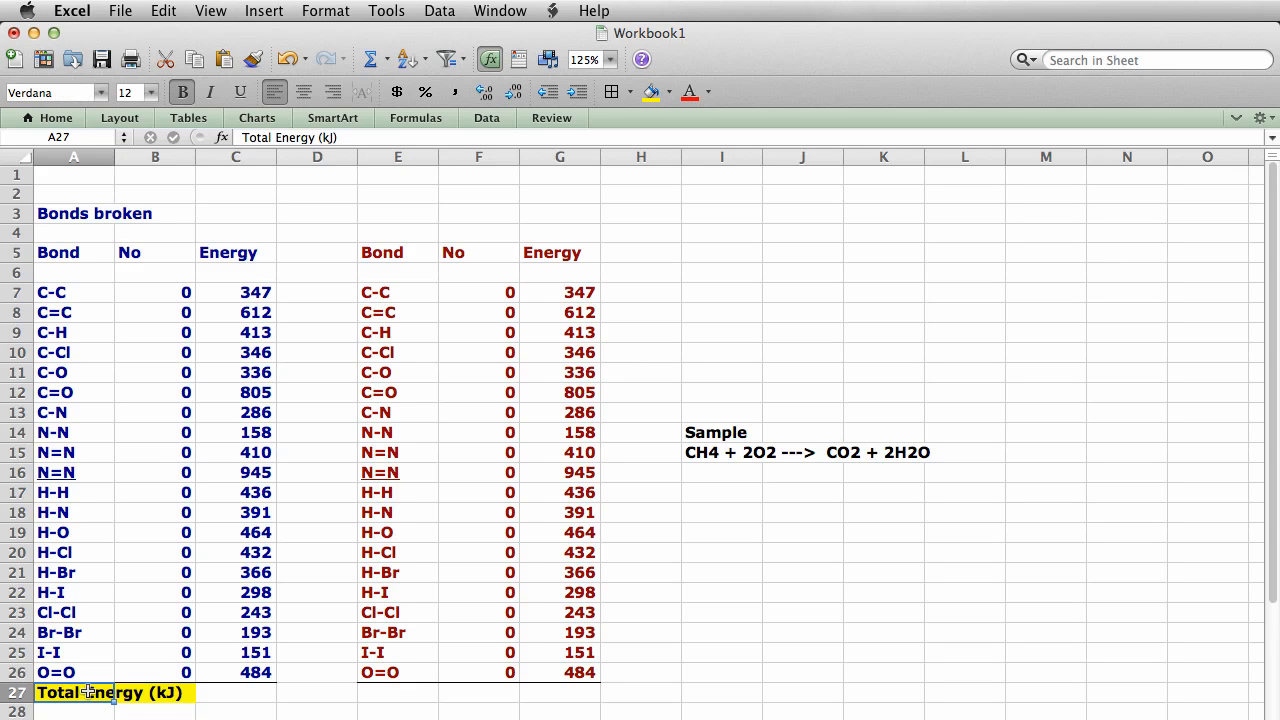
left_click(379, 695)
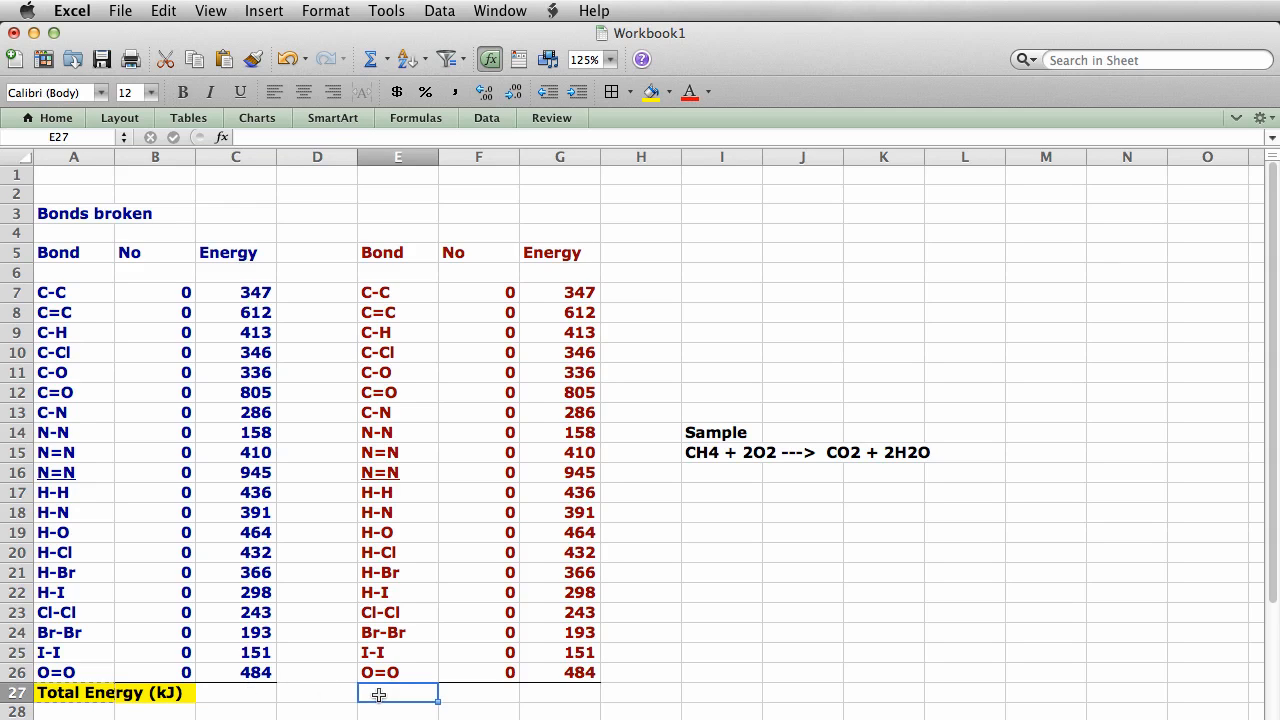
key("super+v")
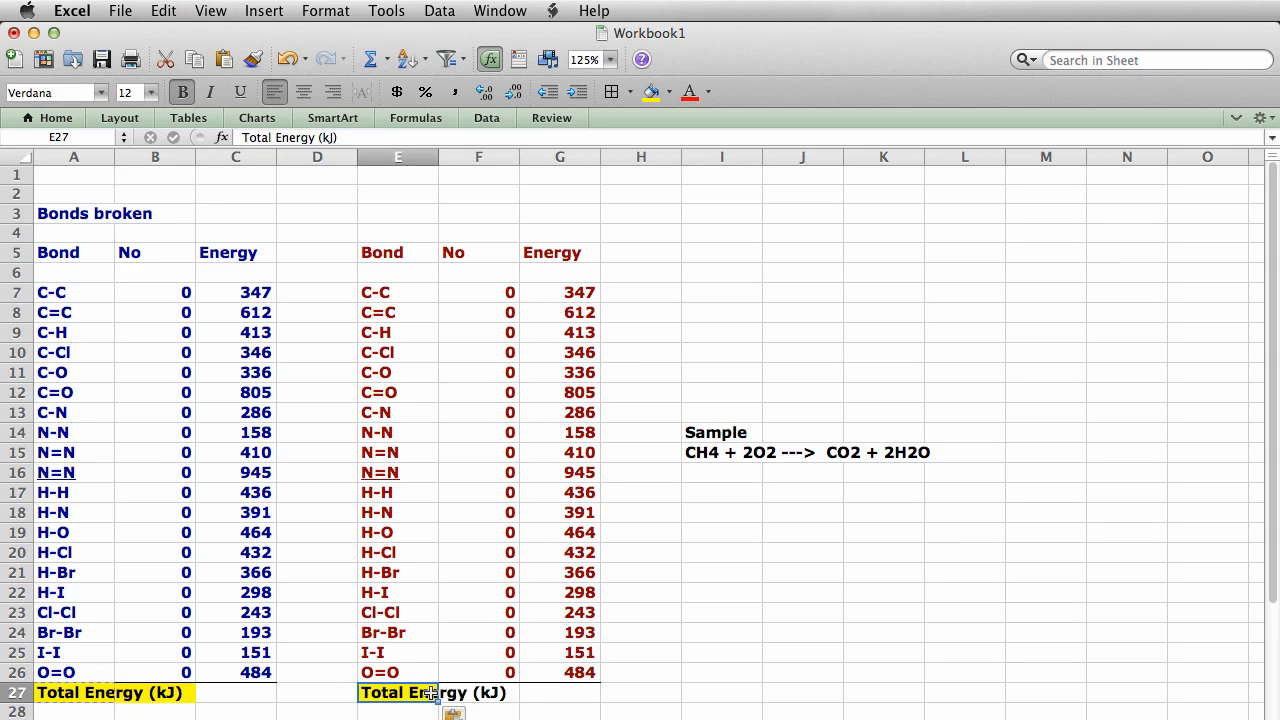
left_click_drag(427, 698, 466, 692)
left_click(650, 92)
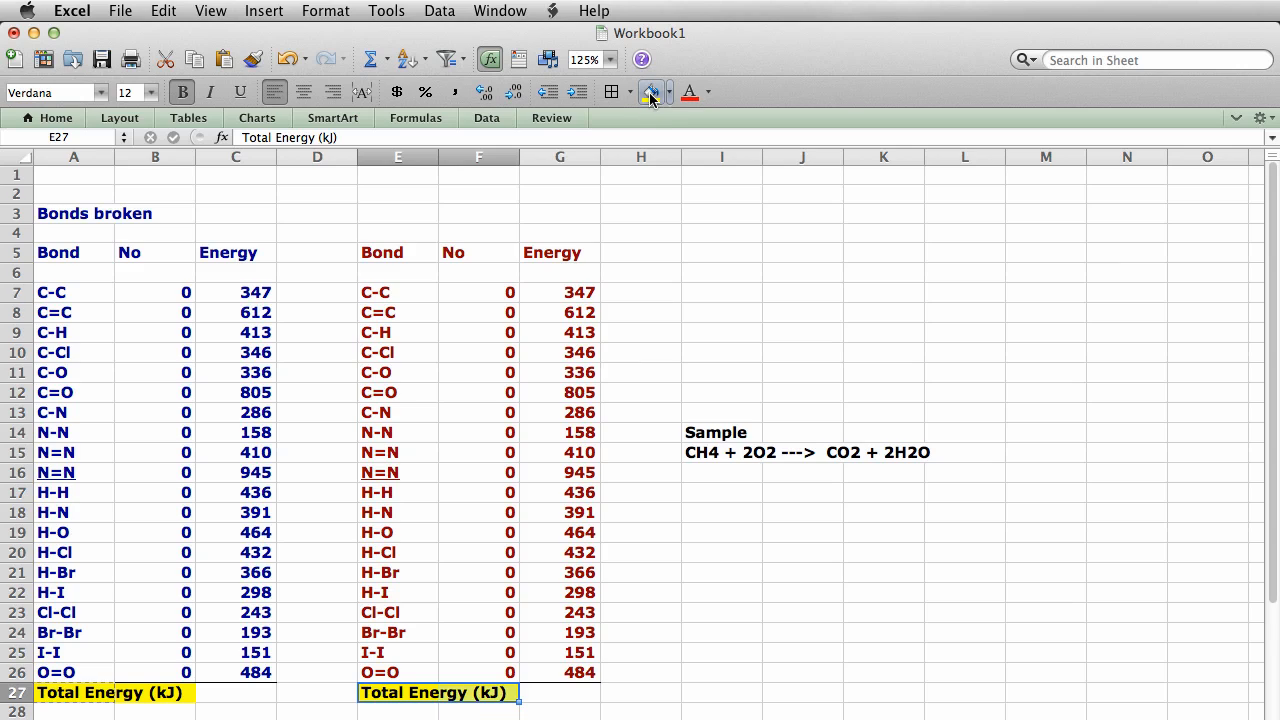
left_click(317, 718)
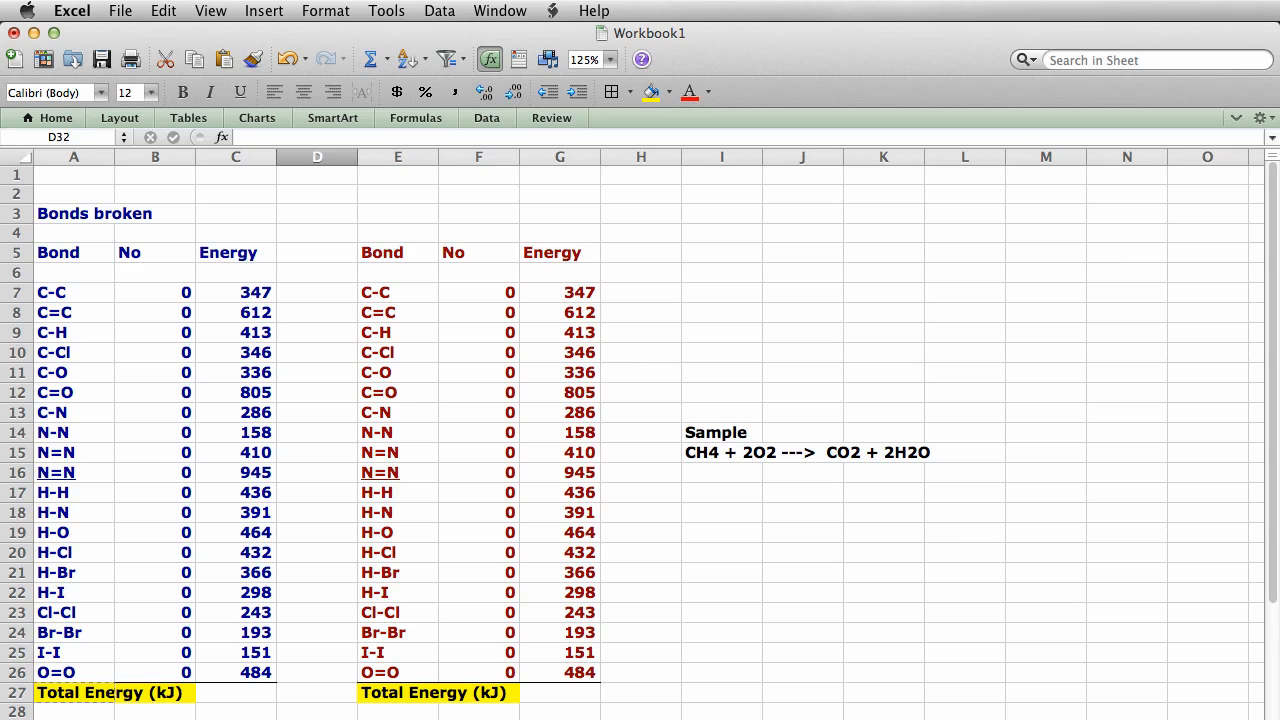
Step: Add a "Total" column heading in cell D5 of the blue table
left_click(314, 252)
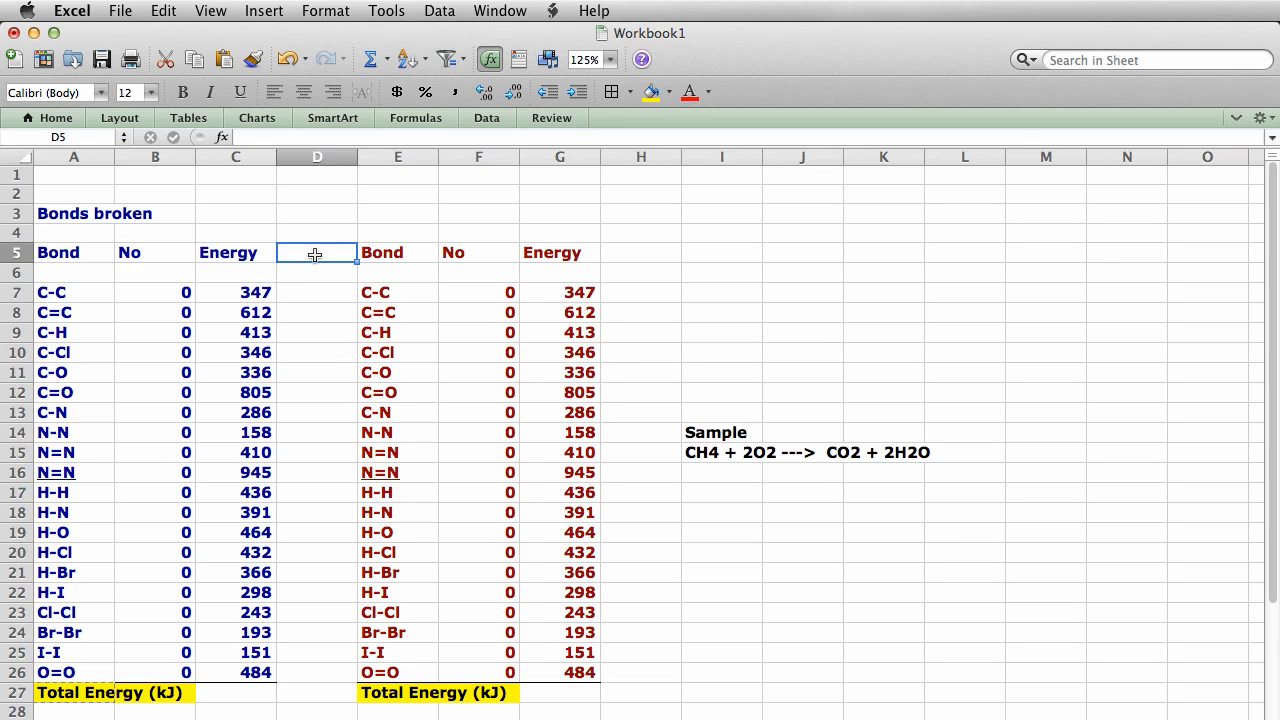
type("Total")
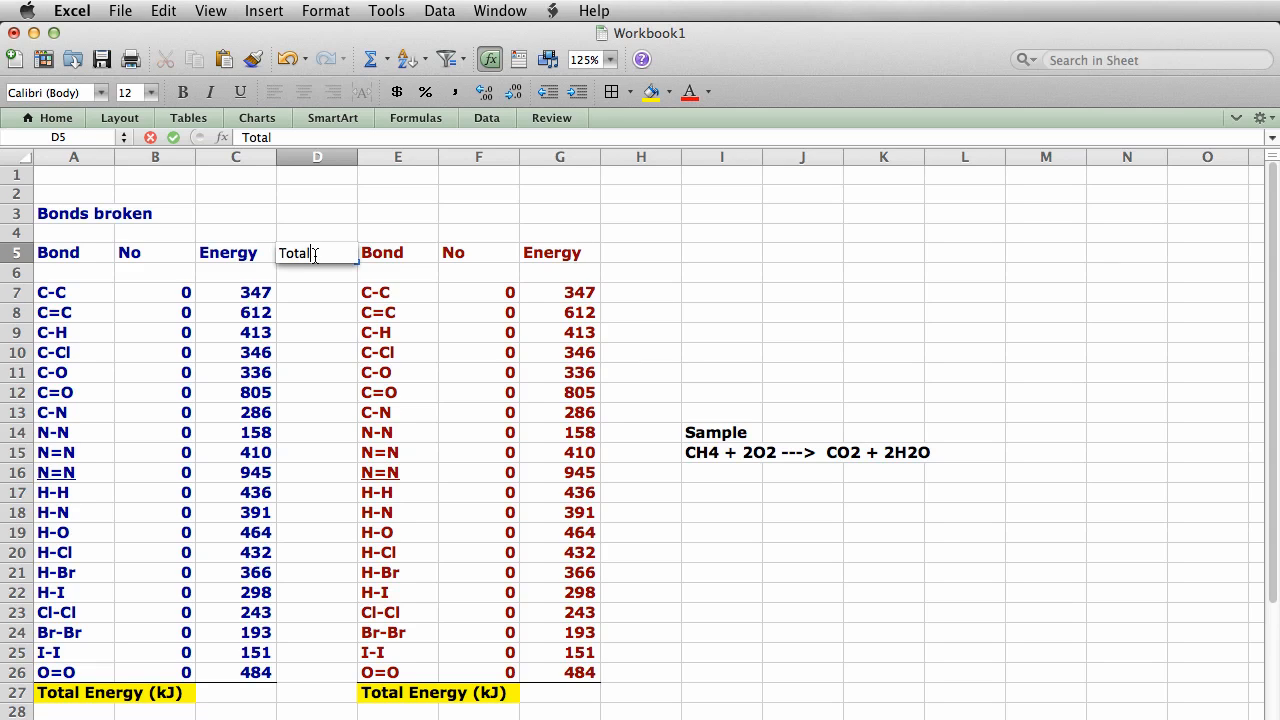
key("Return")
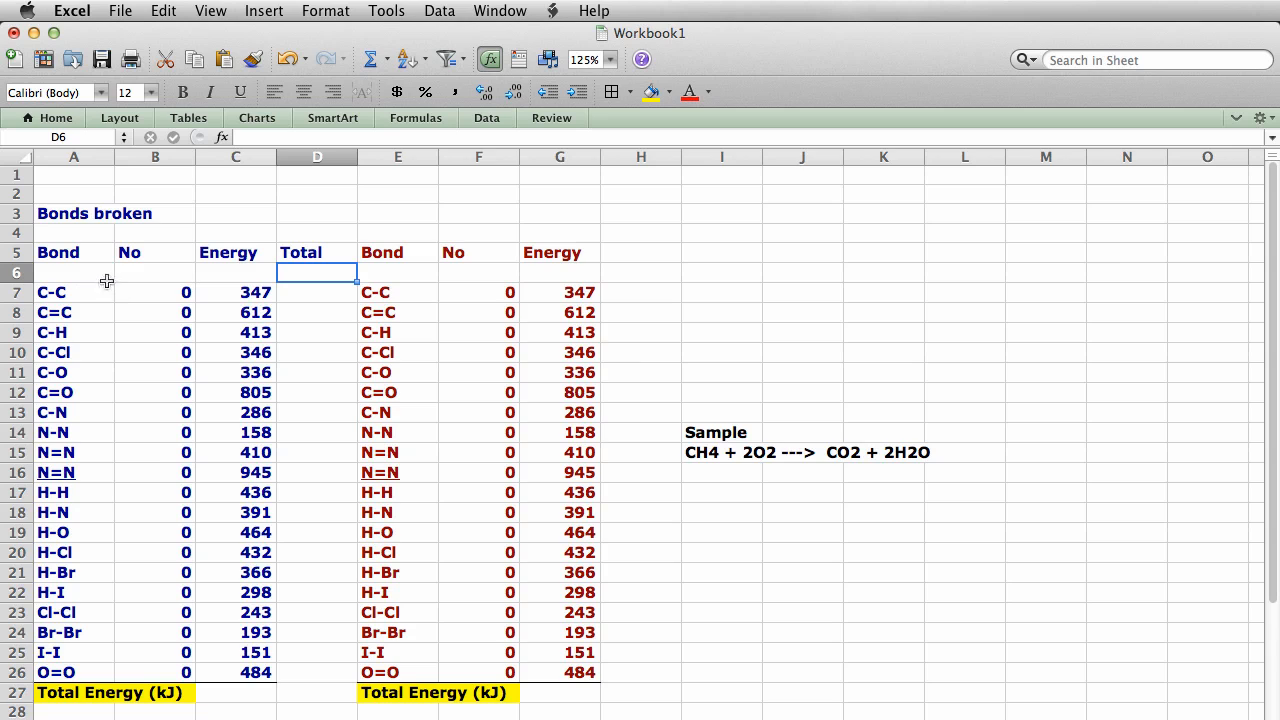
Step: Narrow column B and insert a narrow blank column E between the blue and red tables
left_click_drag(195, 157, 172, 170)
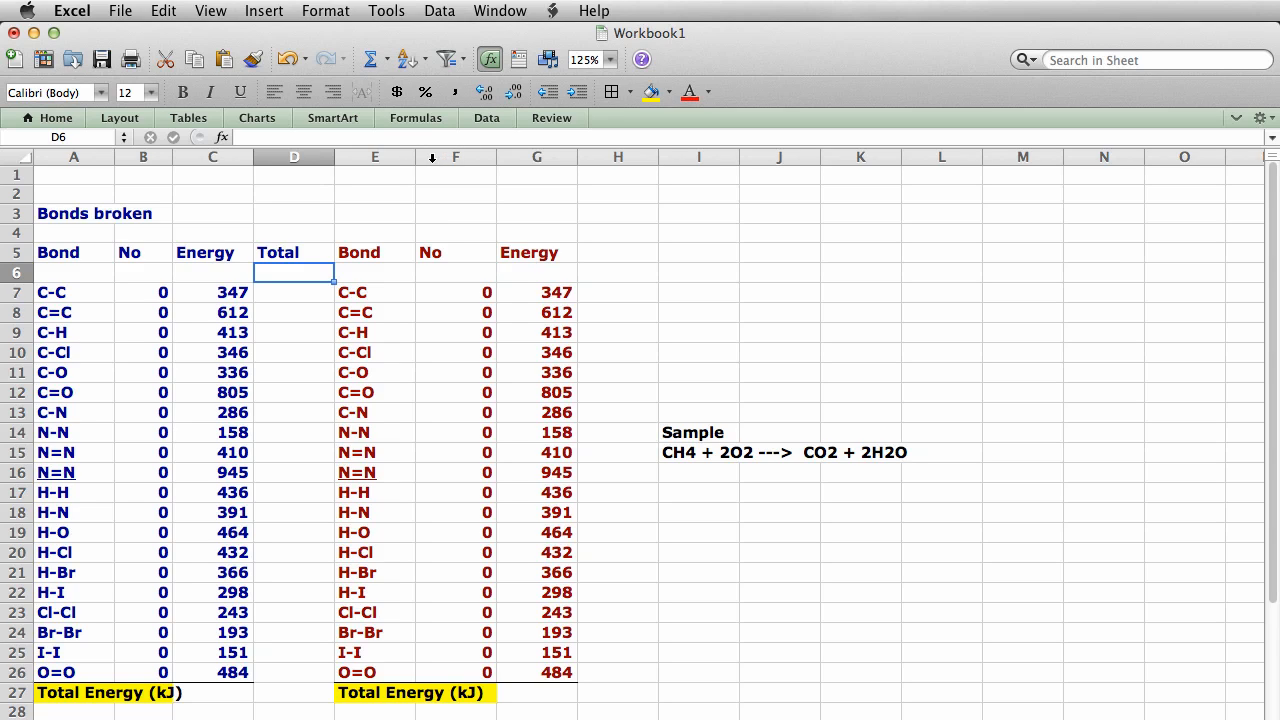
left_click(352, 153)
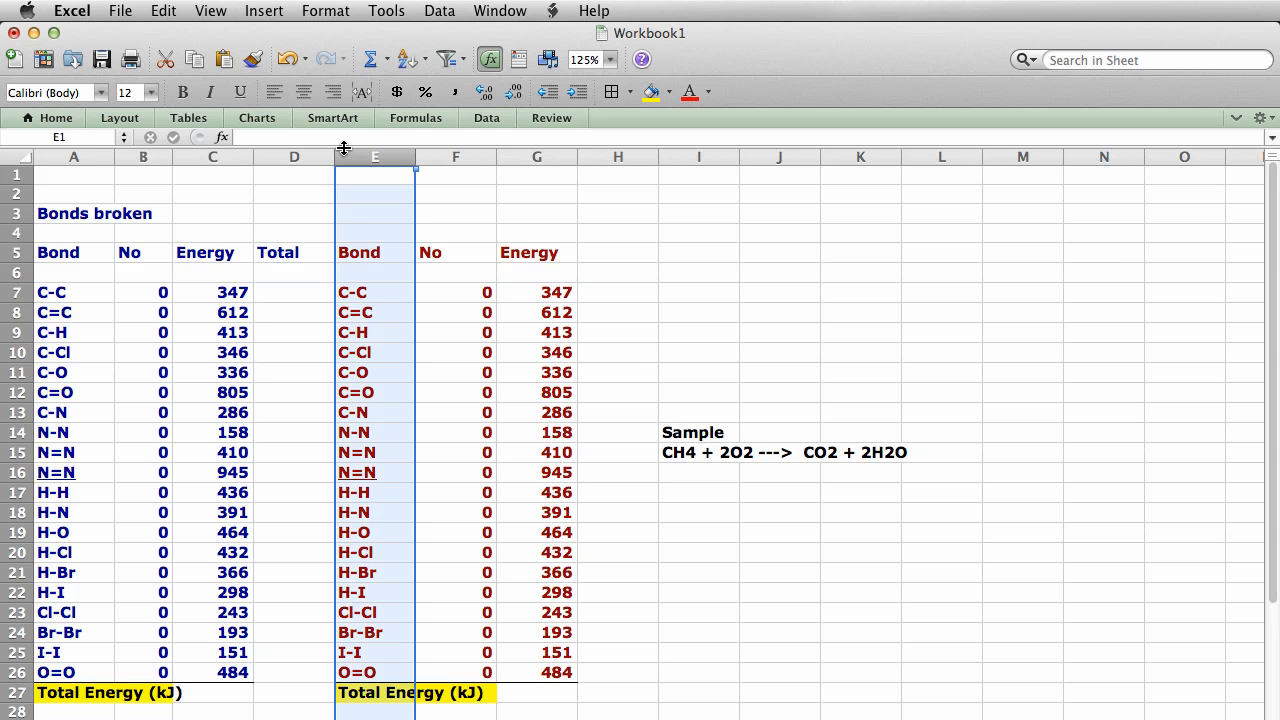
left_click(270, 12)
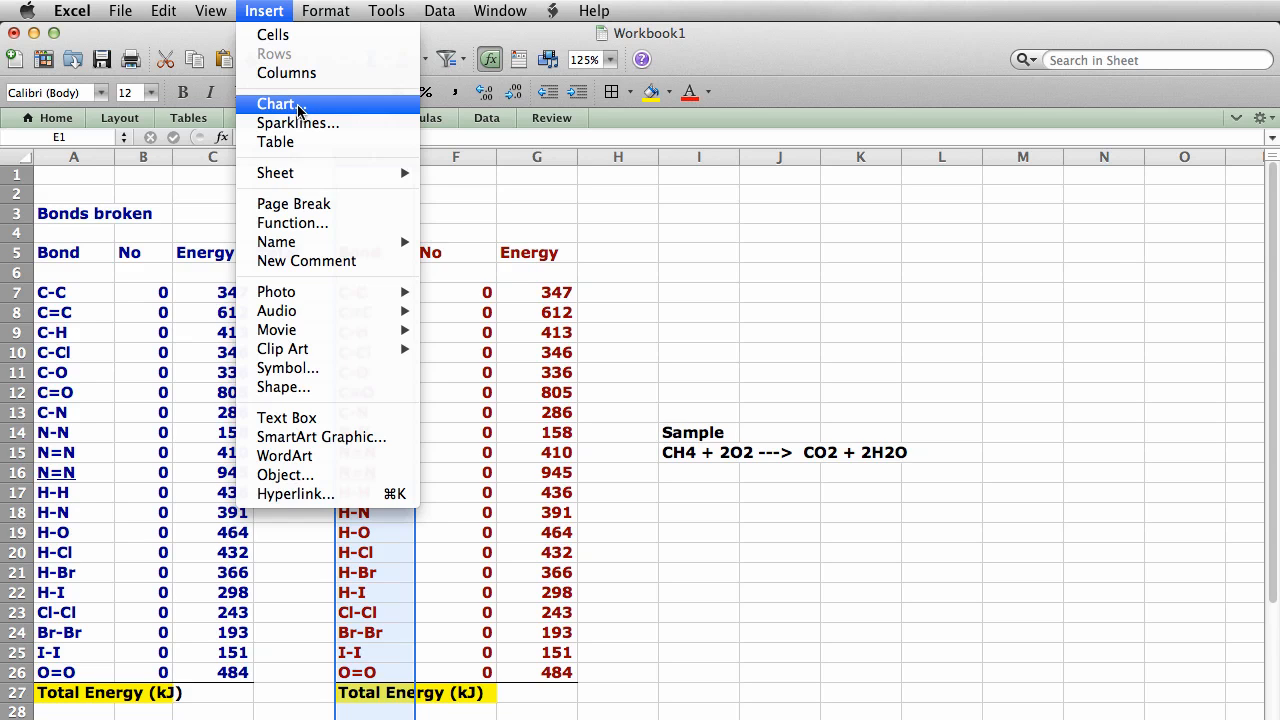
left_click(290, 73)
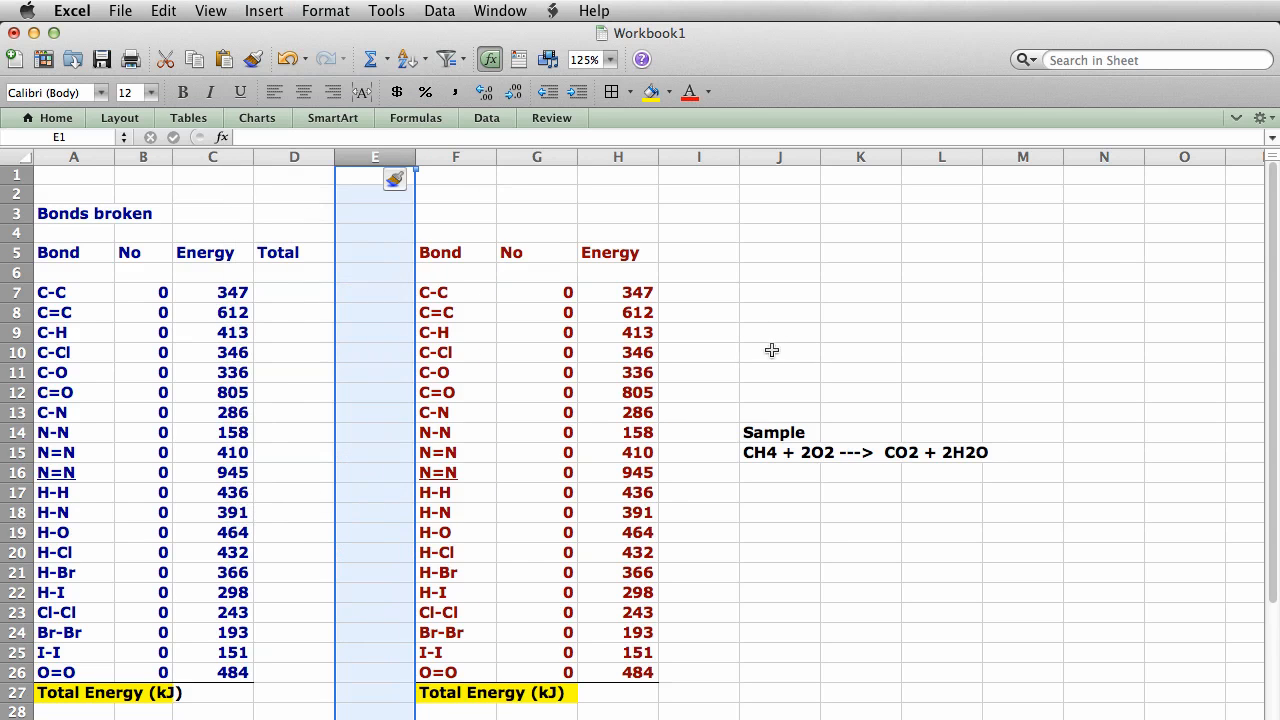
left_click_drag(415, 165, 383, 167)
left_click(267, 468)
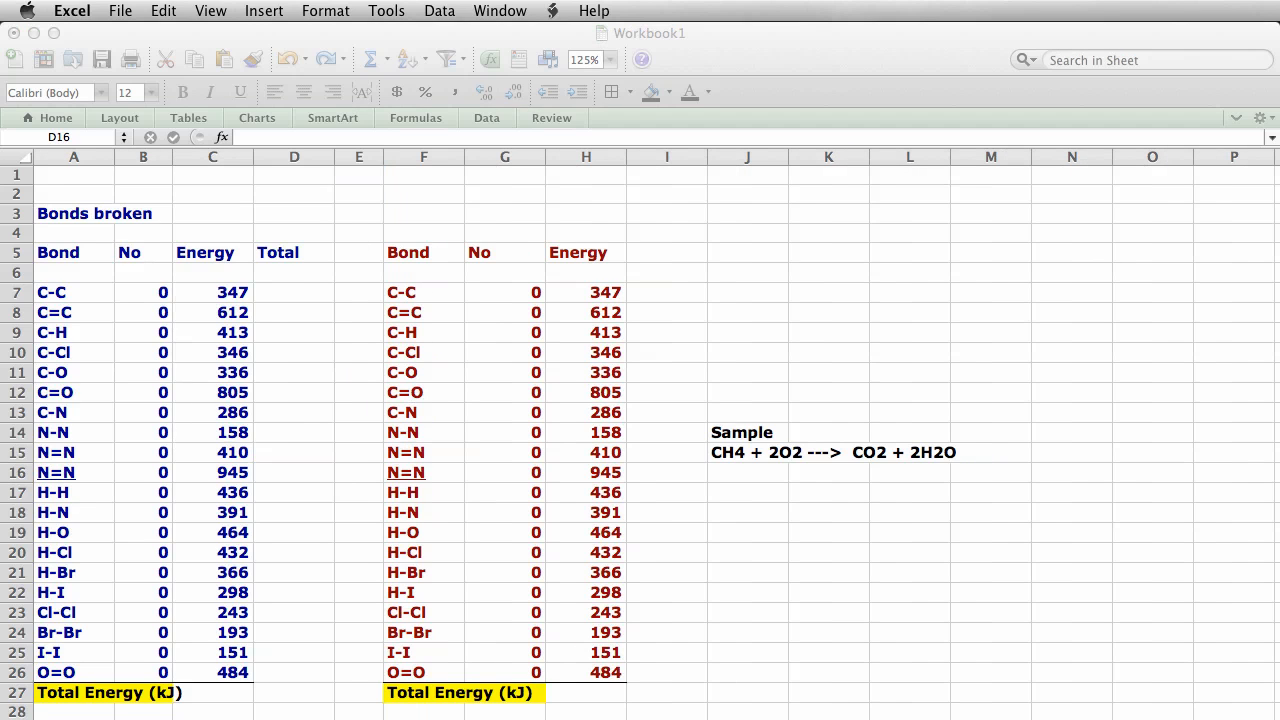
Step: Paste the "Bonds formed" heading into cell F3 above the red table
left_click(437, 212)
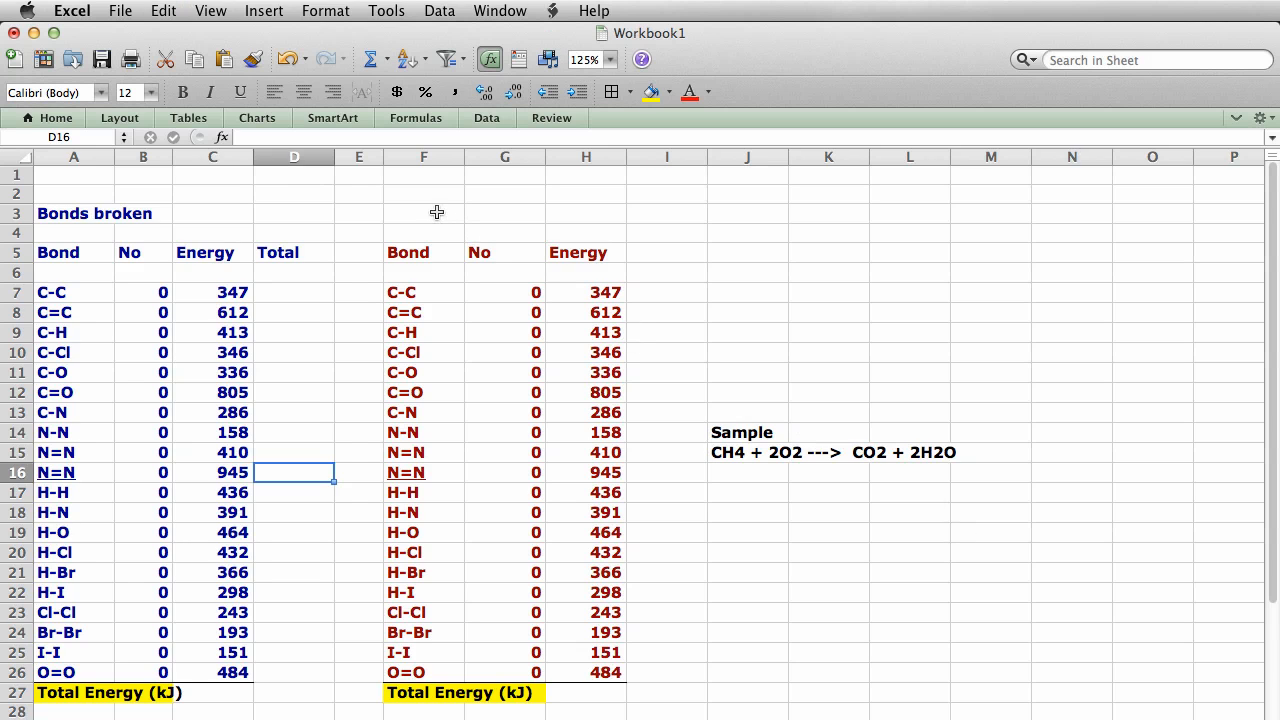
left_click(437, 212)
key("super+v")
left_click(815, 657)
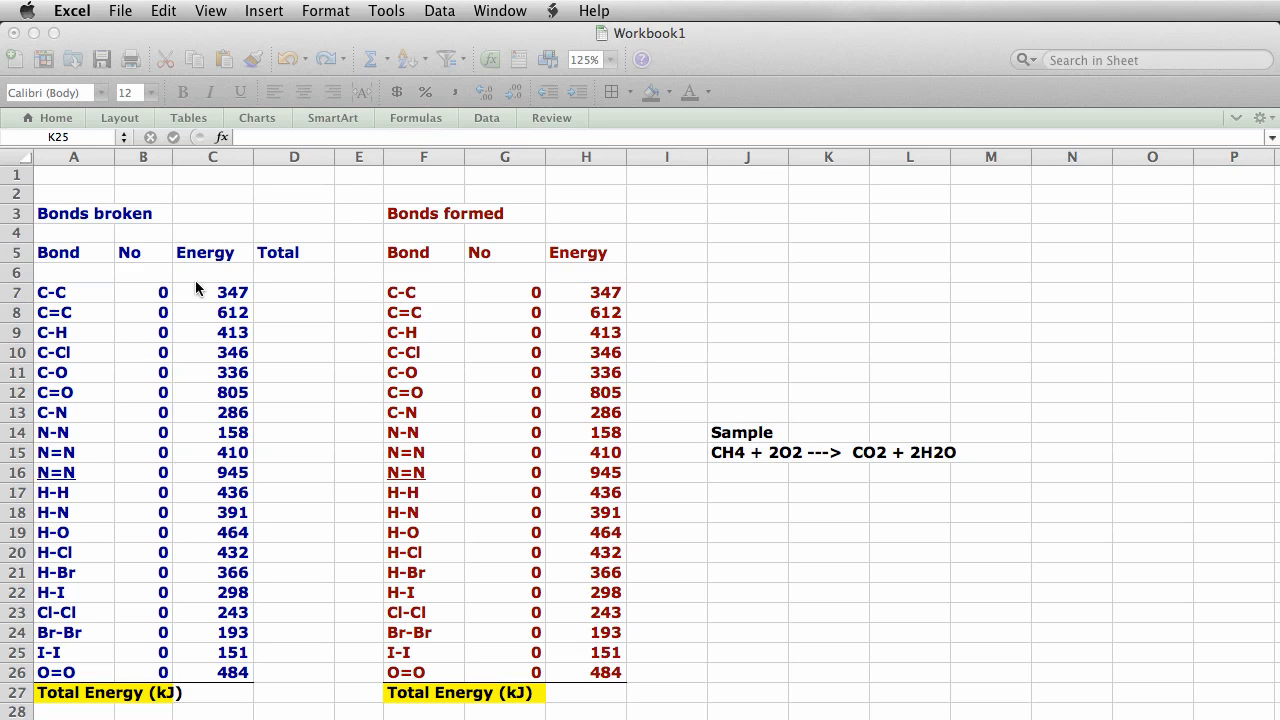
Step: Enter the formula =C7*B7 in cell D7 to calculate the total energy for the C-C bonds broken
left_click(291, 297)
left_click(291, 300)
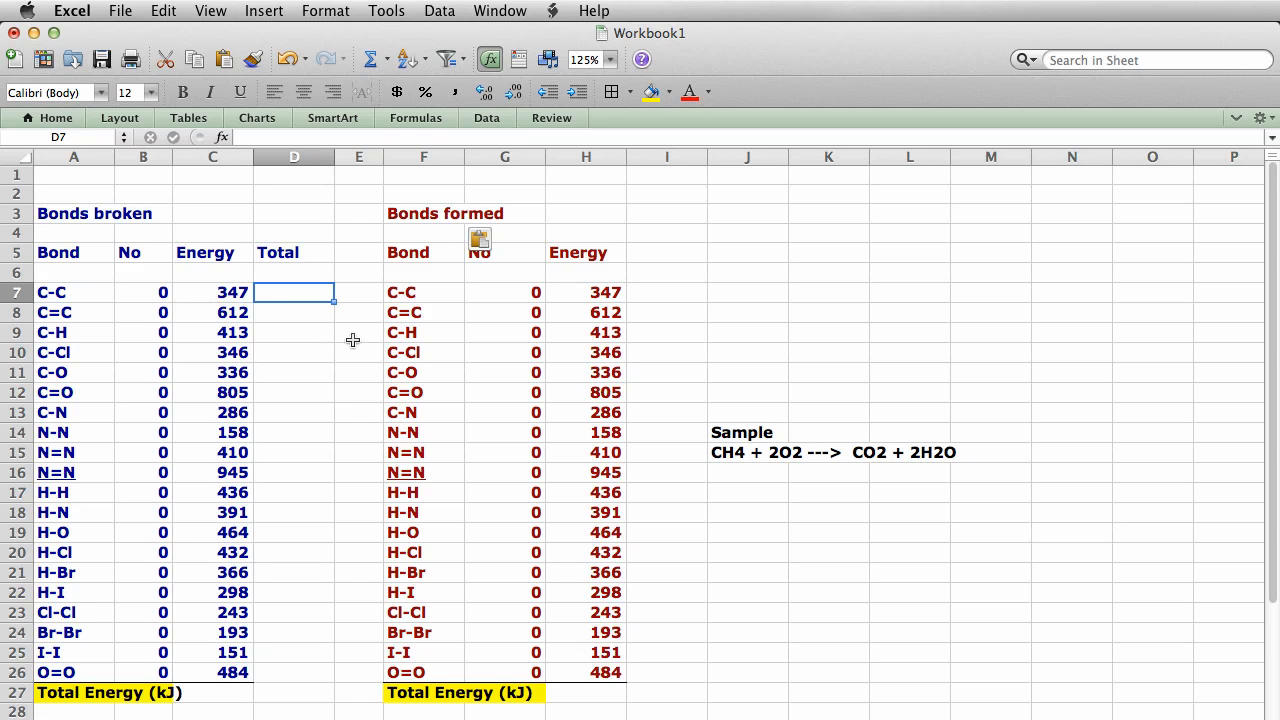
type("=")
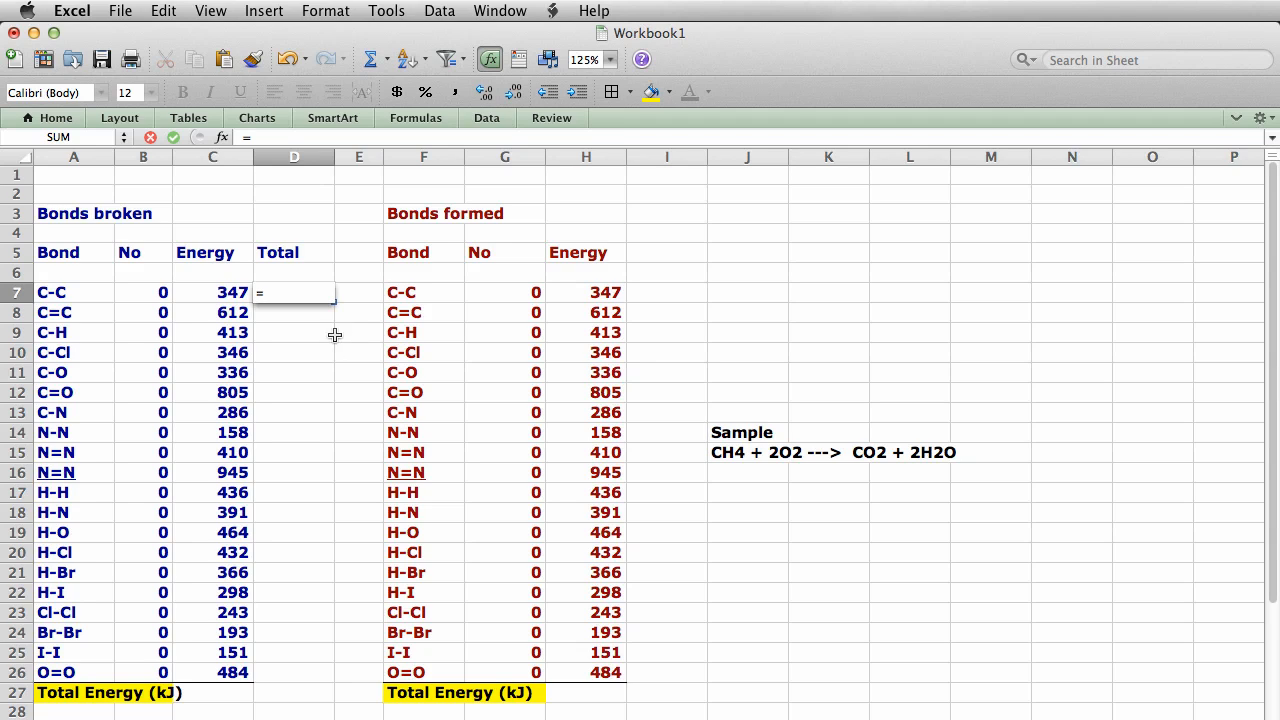
left_click(201, 292)
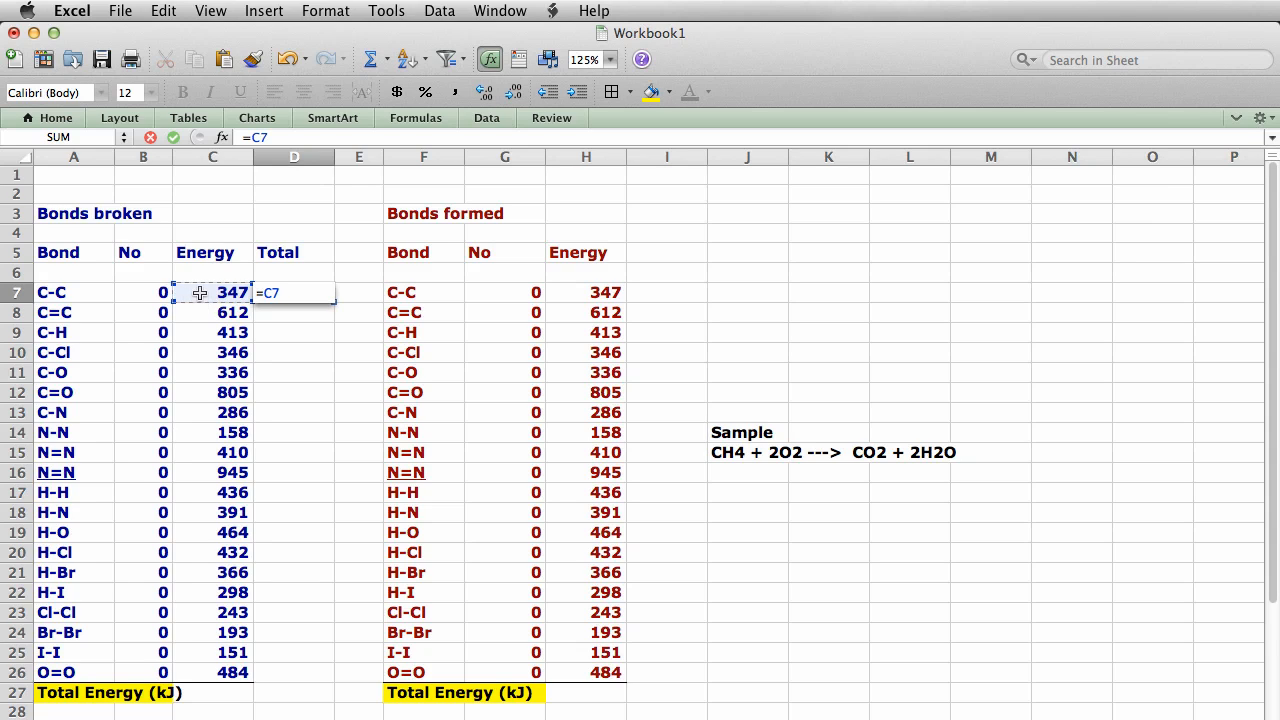
type("*")
left_click(140, 294)
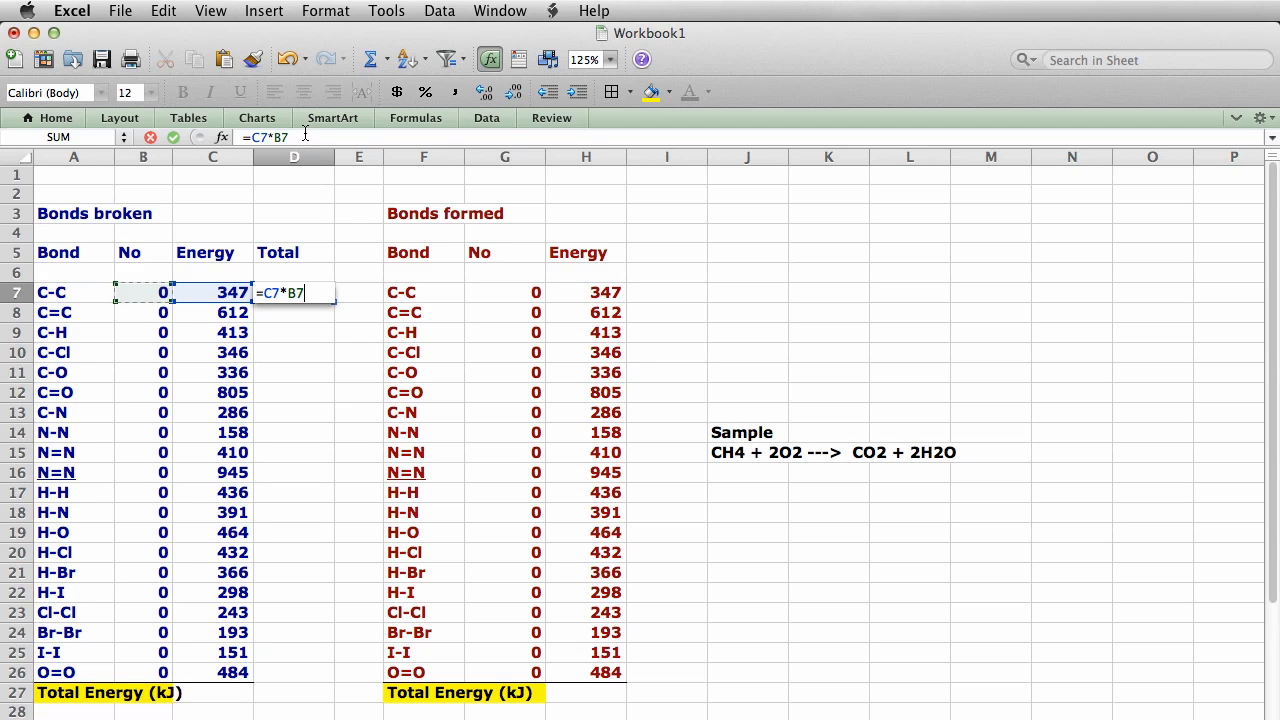
key("Return")
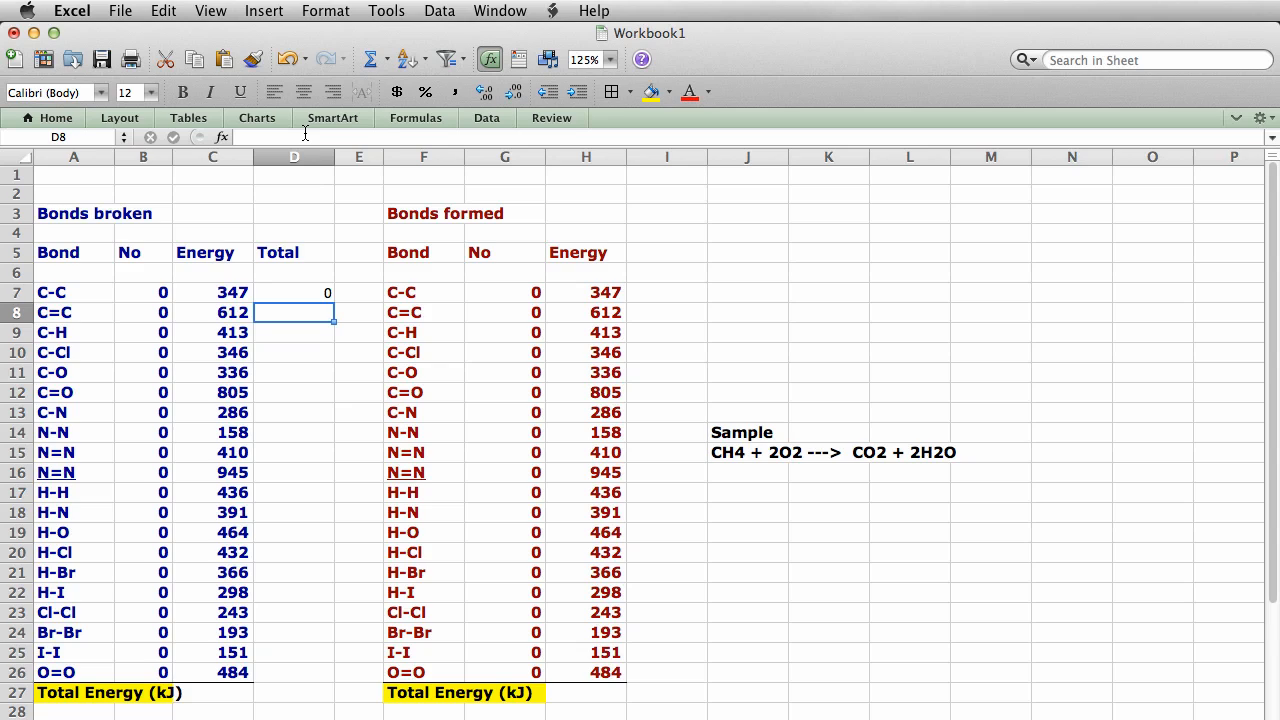
Step: Test the C-C total by setting the bond number in B7 to 1, then 2, and back to 0
left_click(148, 292)
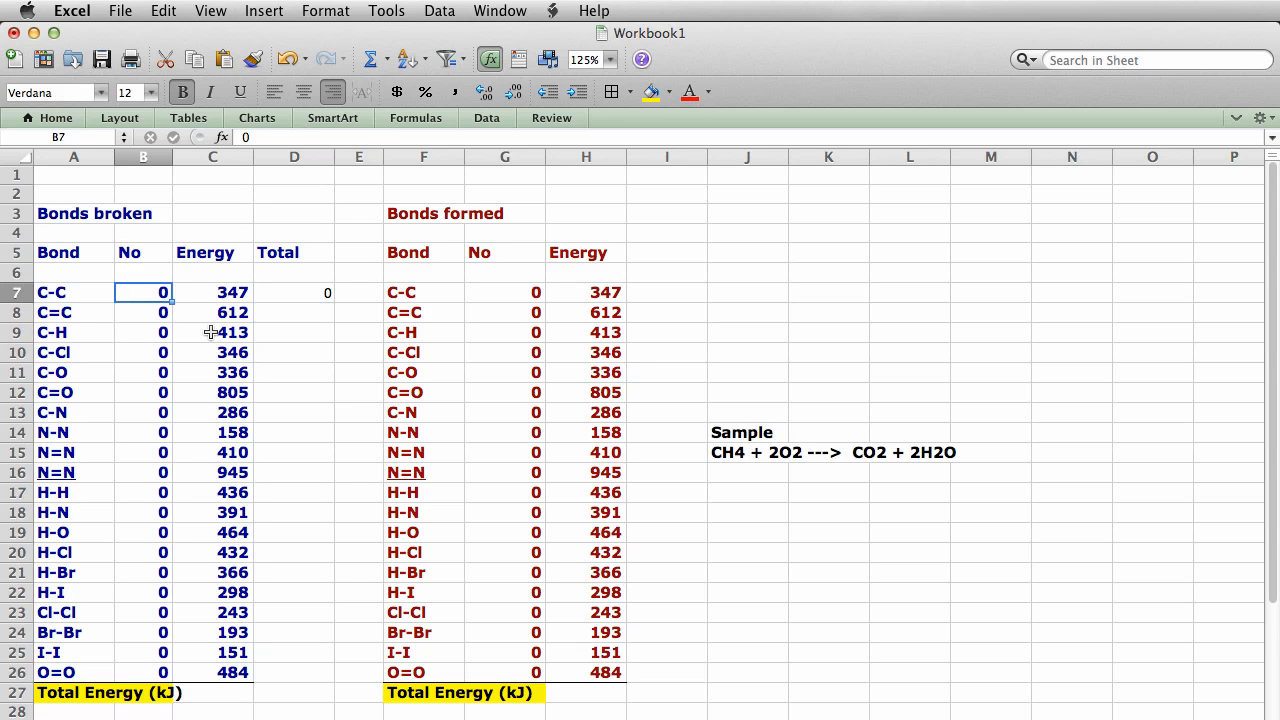
type("1")
key("Return")
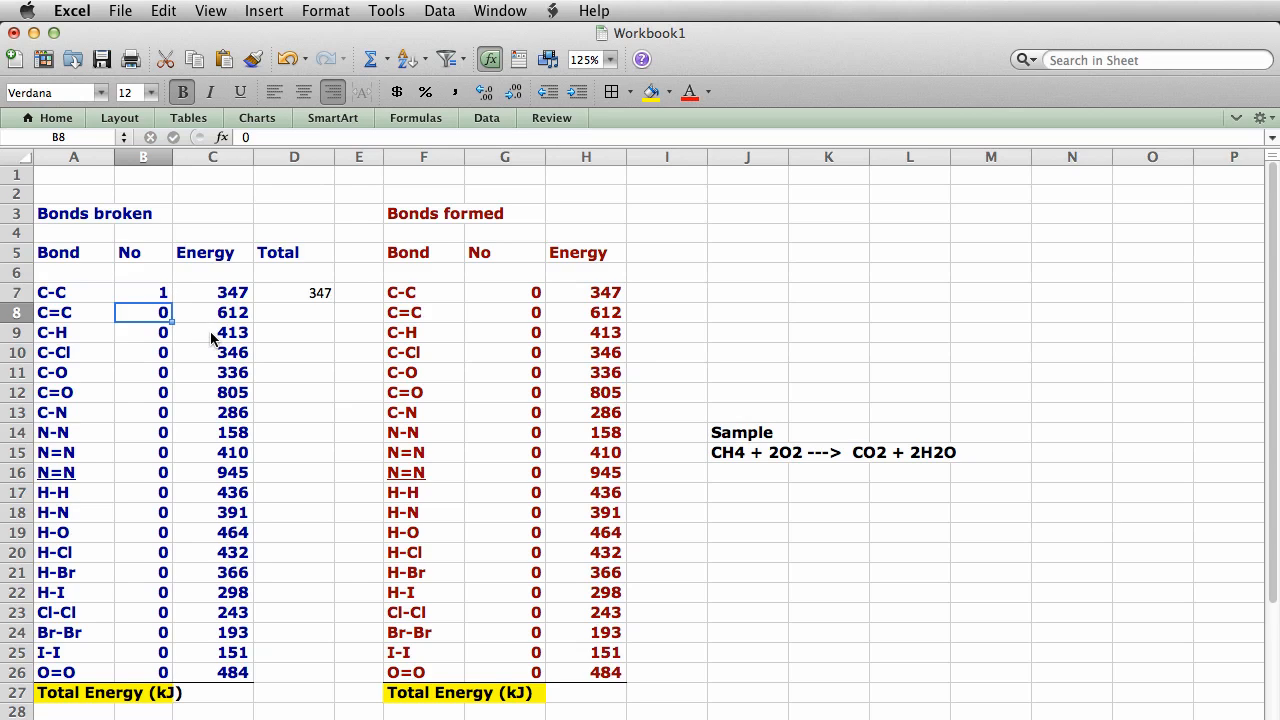
key("Up")
type("2")
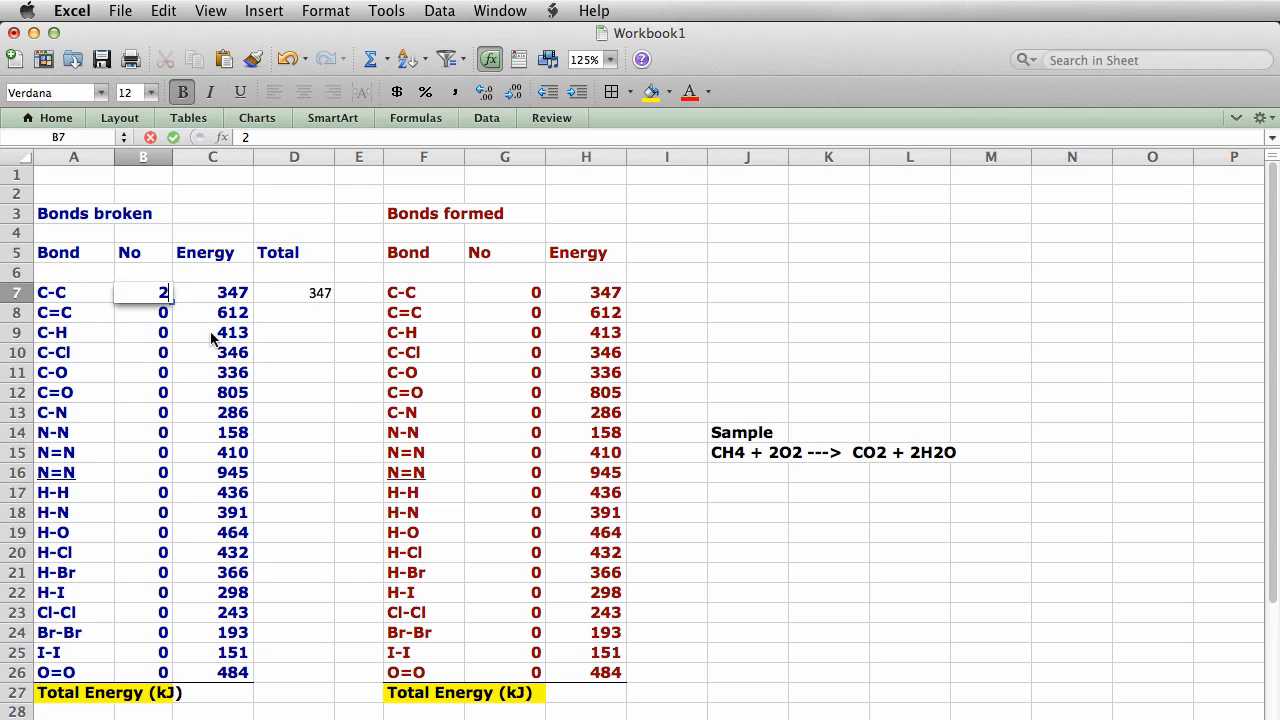
key("Return")
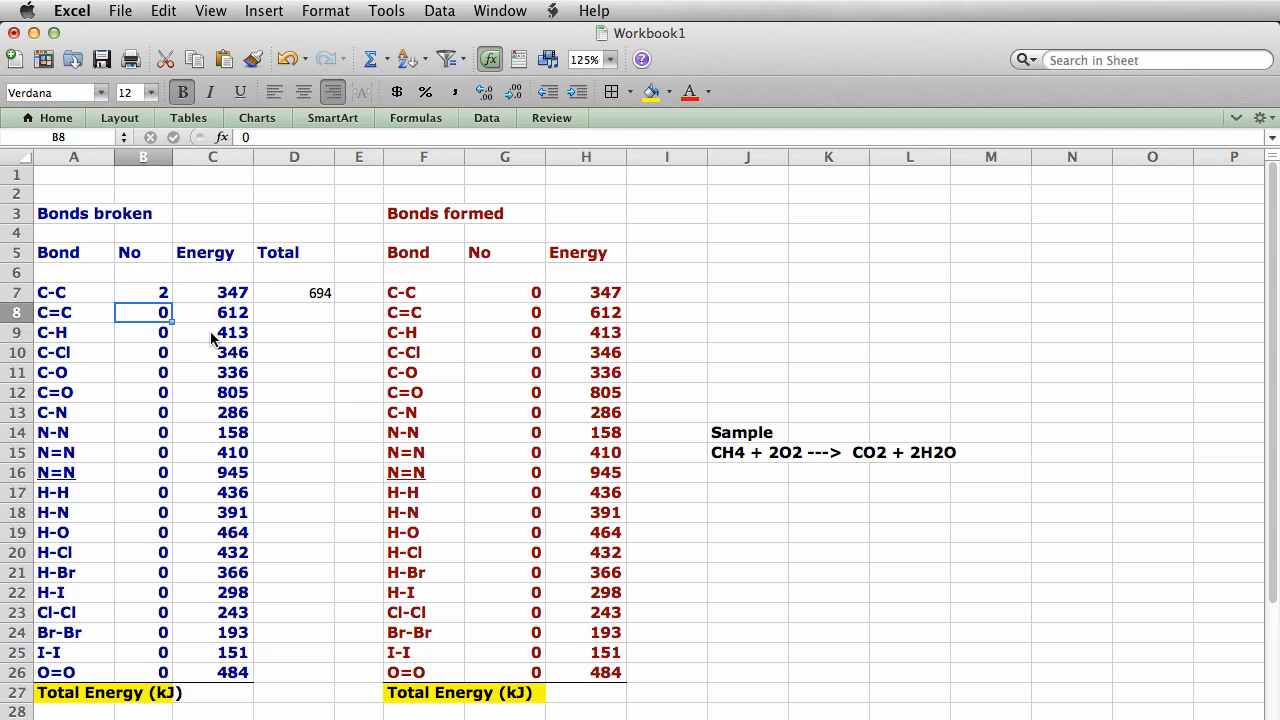
key("Up")
type("0")
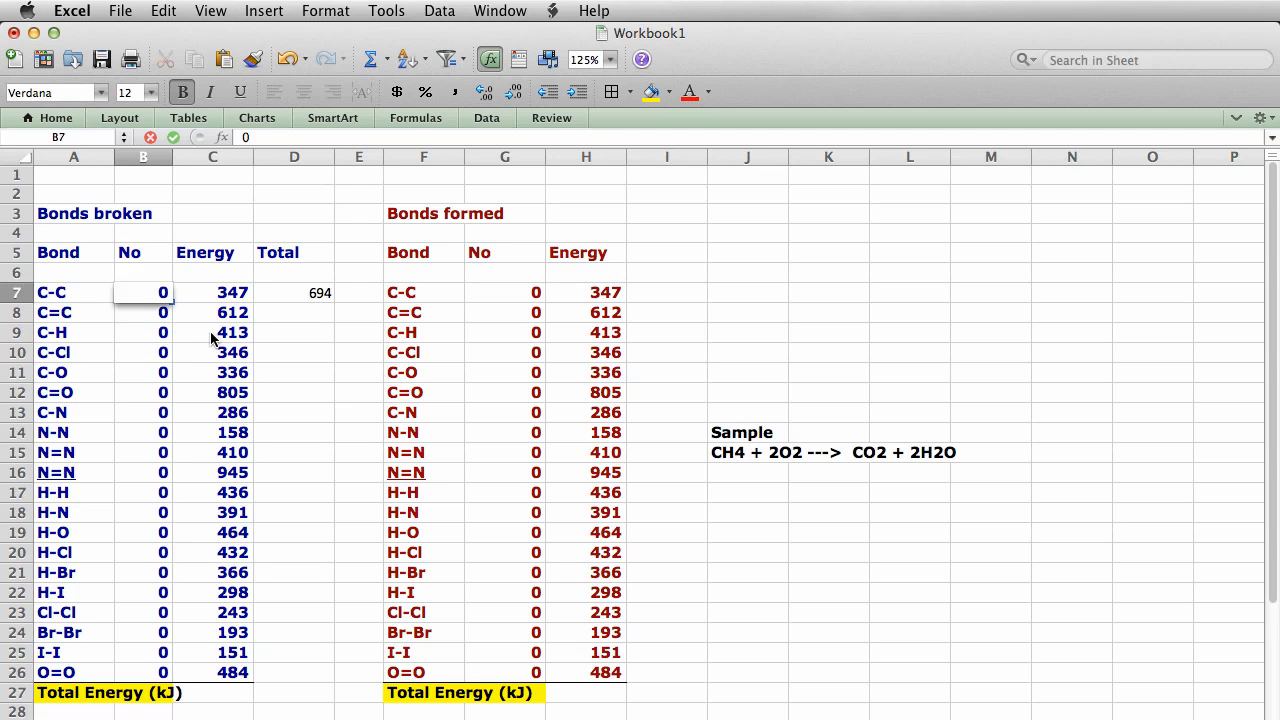
key("Return")
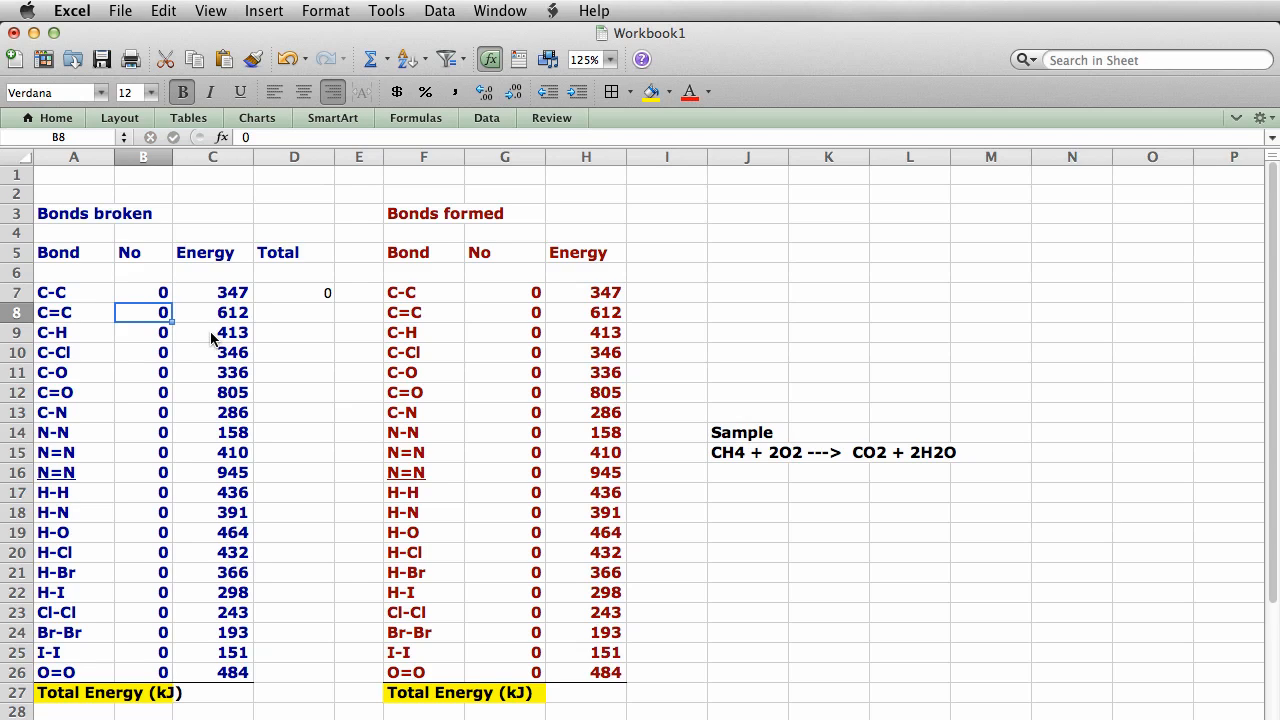
Step: Copy the formatting of energy cell C7 onto the C-C total in cell D7
left_click(311, 292)
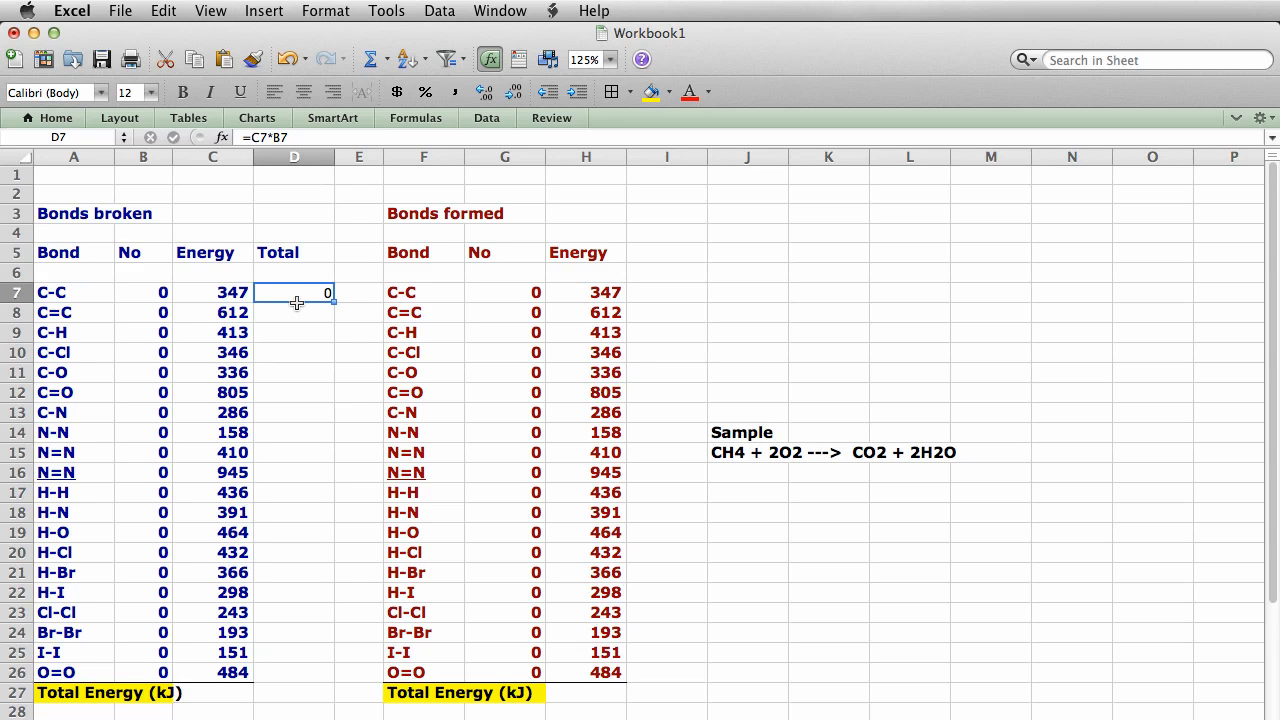
left_click(218, 291)
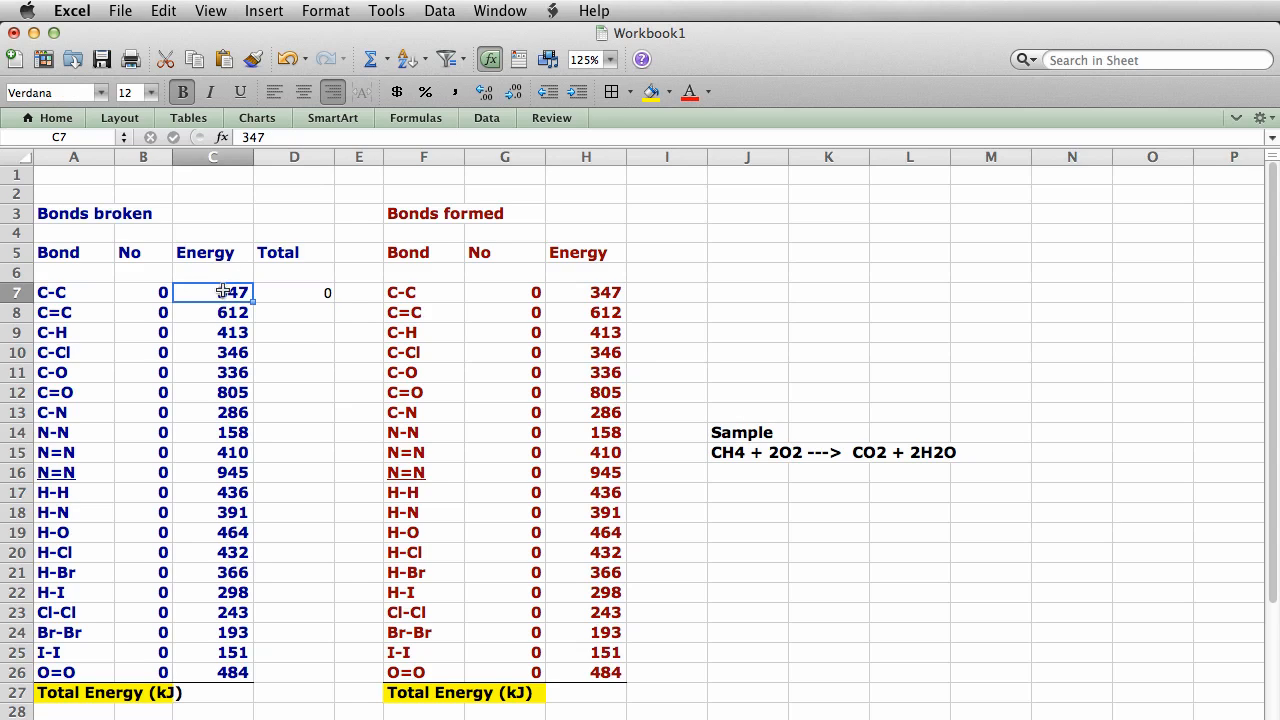
left_click(255, 58)
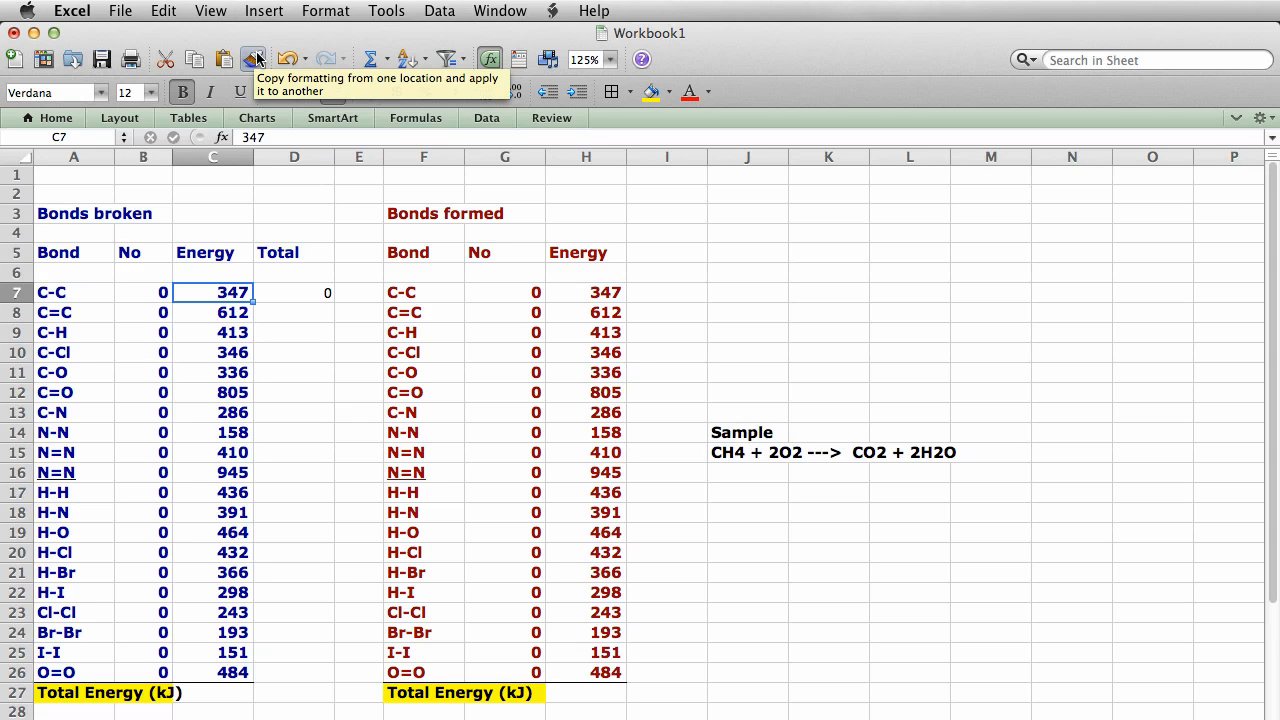
left_click(257, 58)
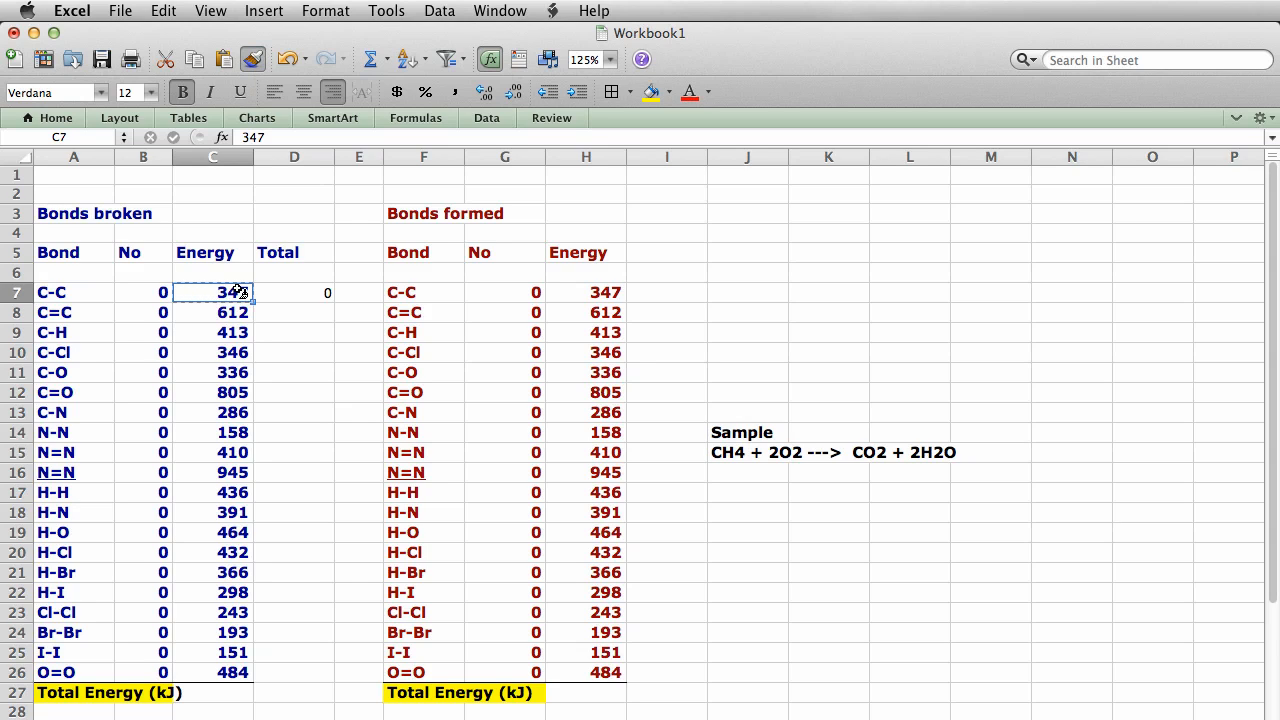
left_click_drag(240, 291, 286, 294)
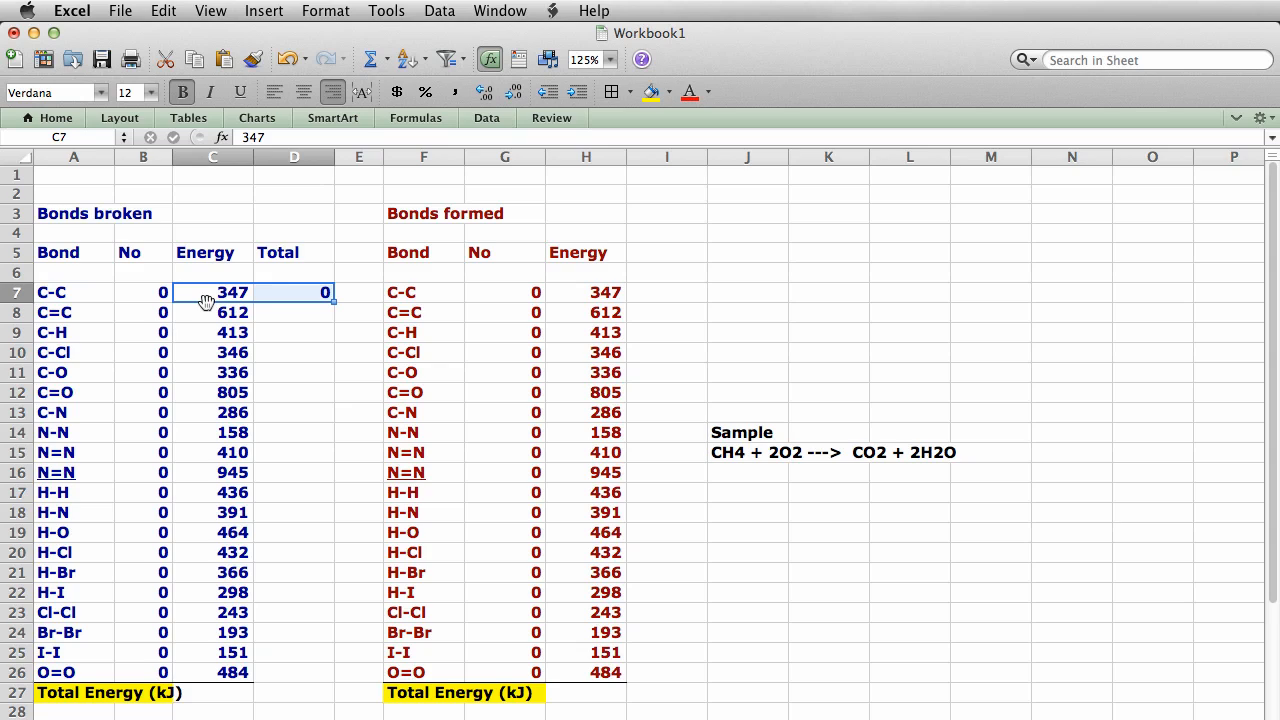
left_click(290, 345)
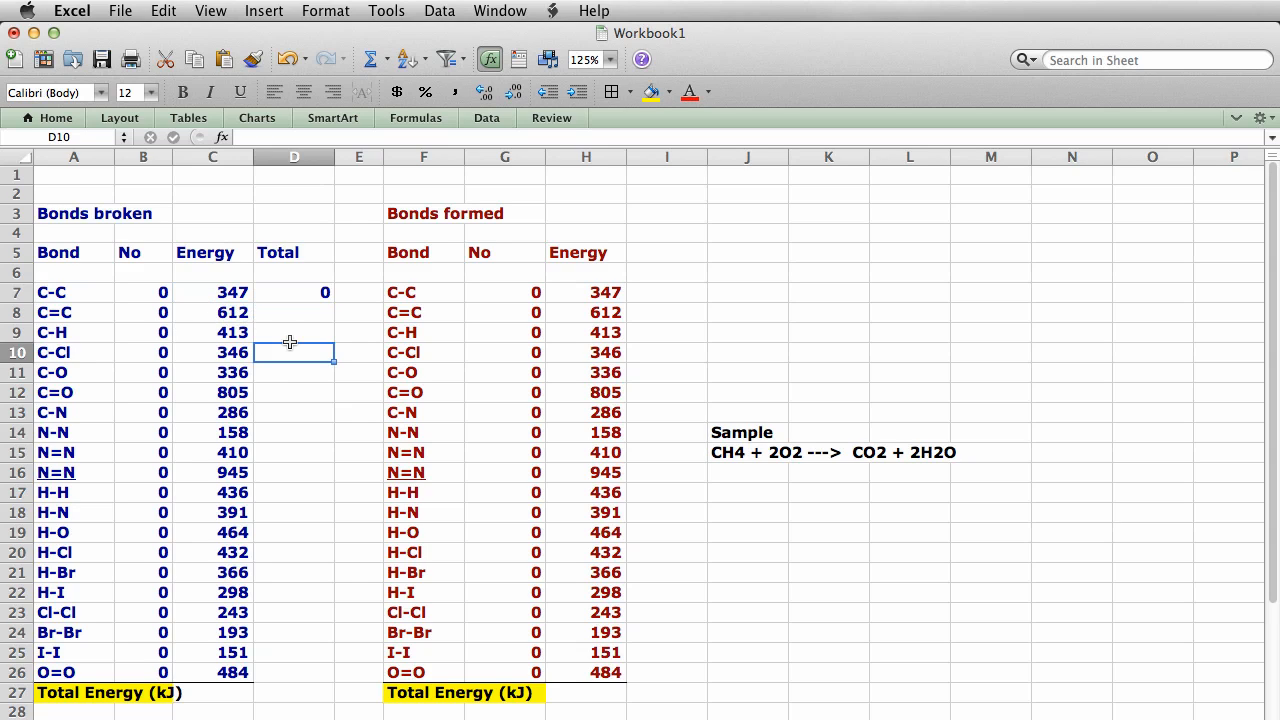
Step: Fill the D7 total formula down to D26 and check the copied formulas in D8 and D9
left_click(292, 315)
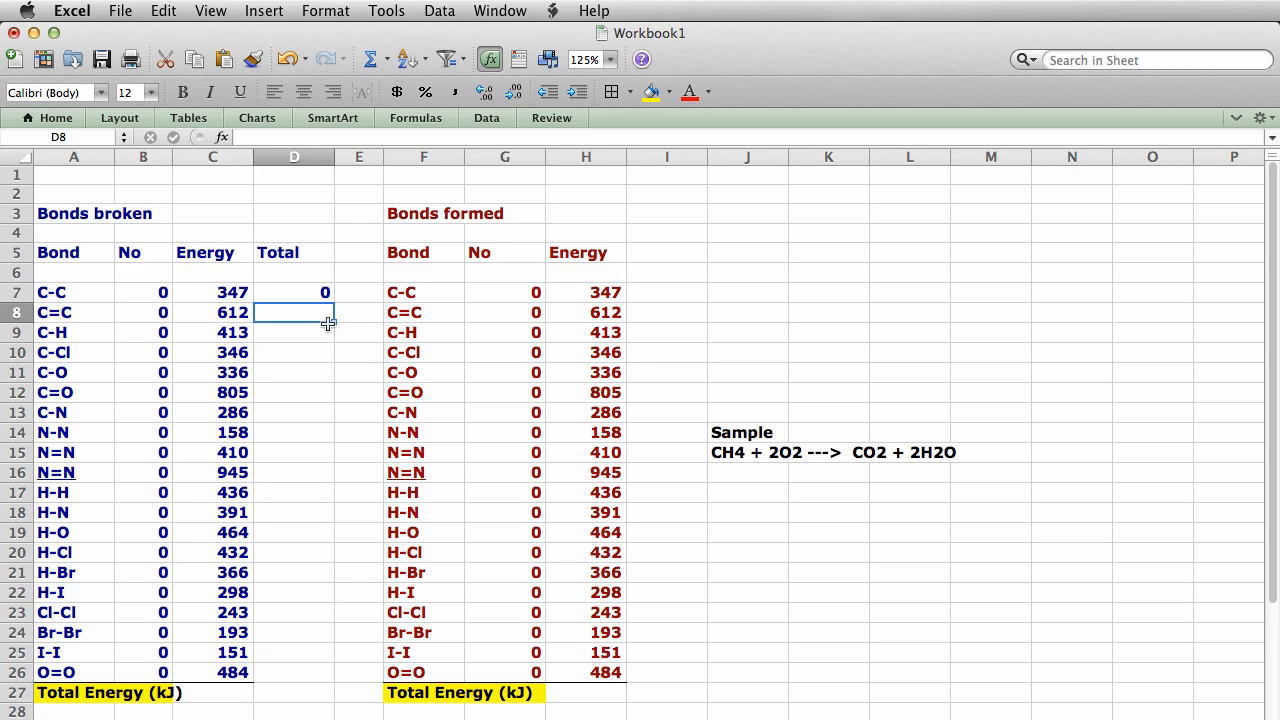
left_click(314, 292)
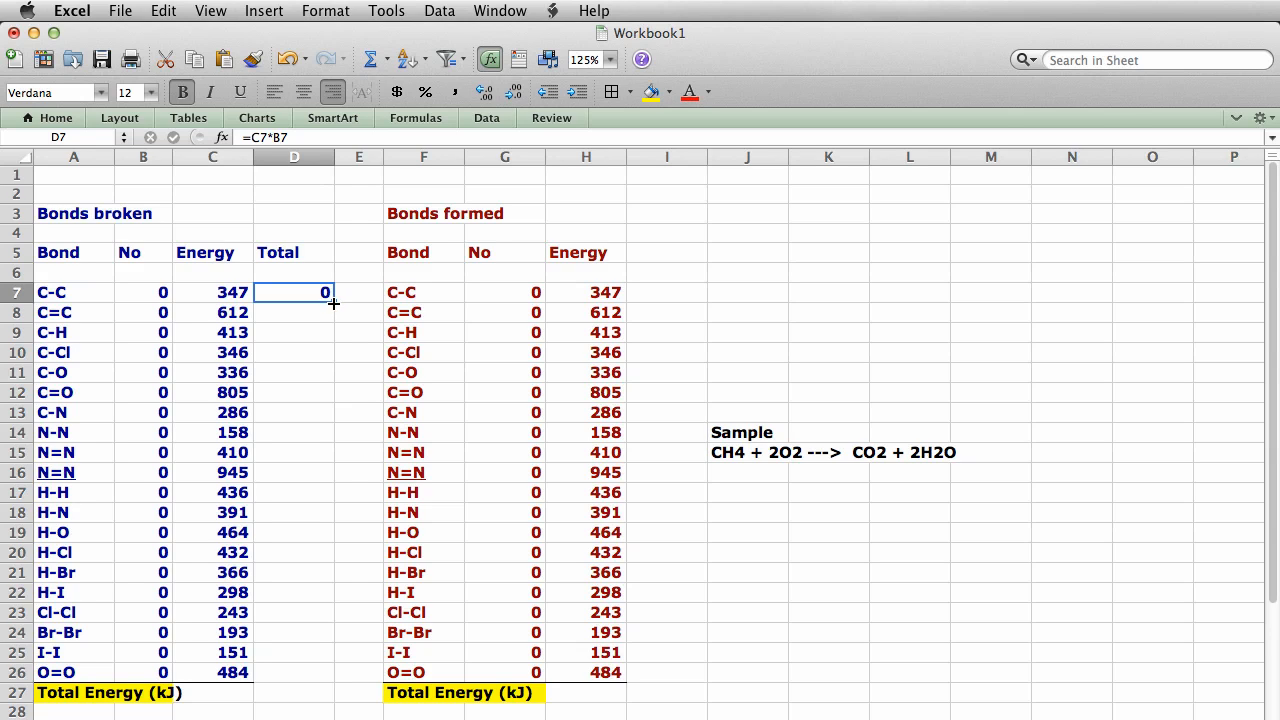
left_click_drag(333, 302, 330, 681)
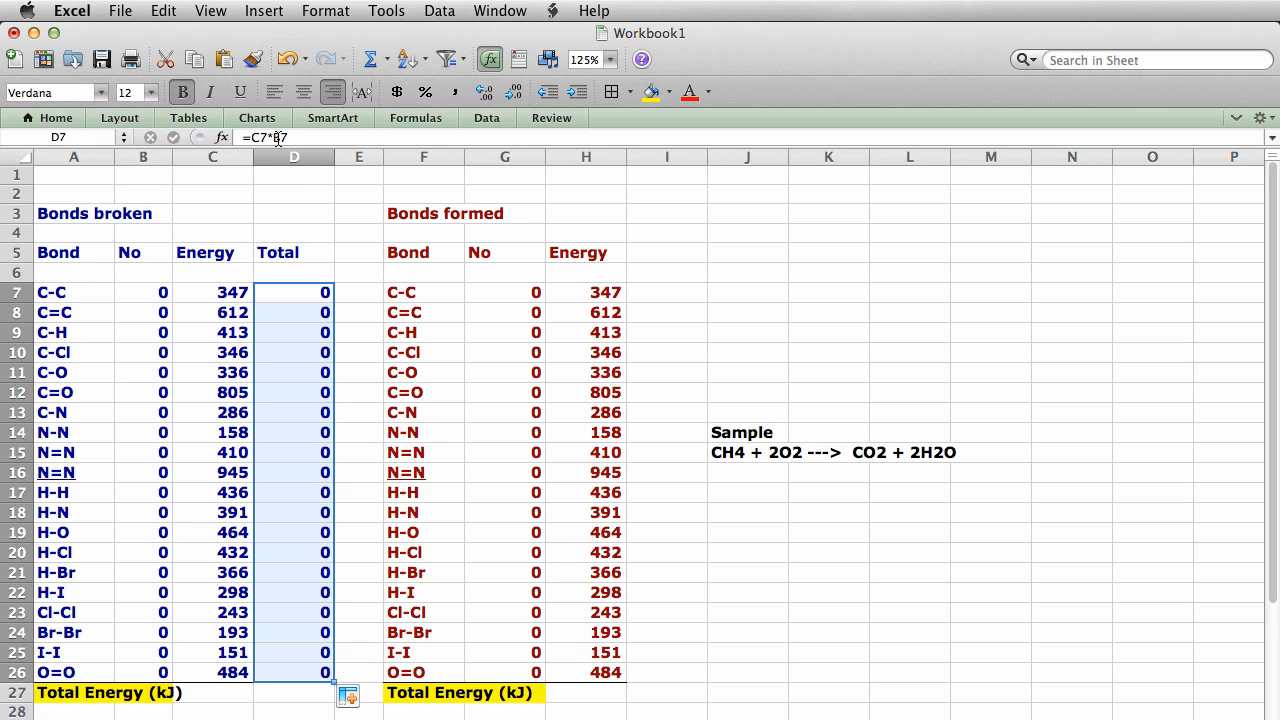
left_click(316, 312)
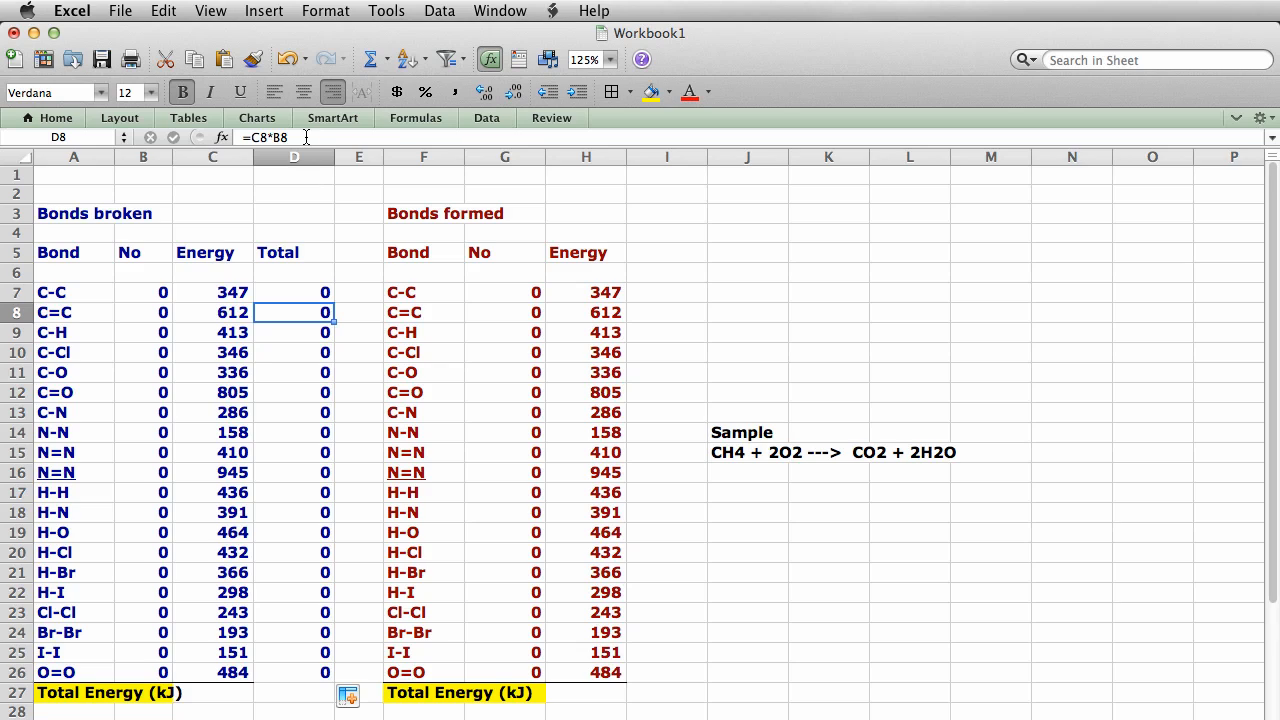
left_click(297, 330)
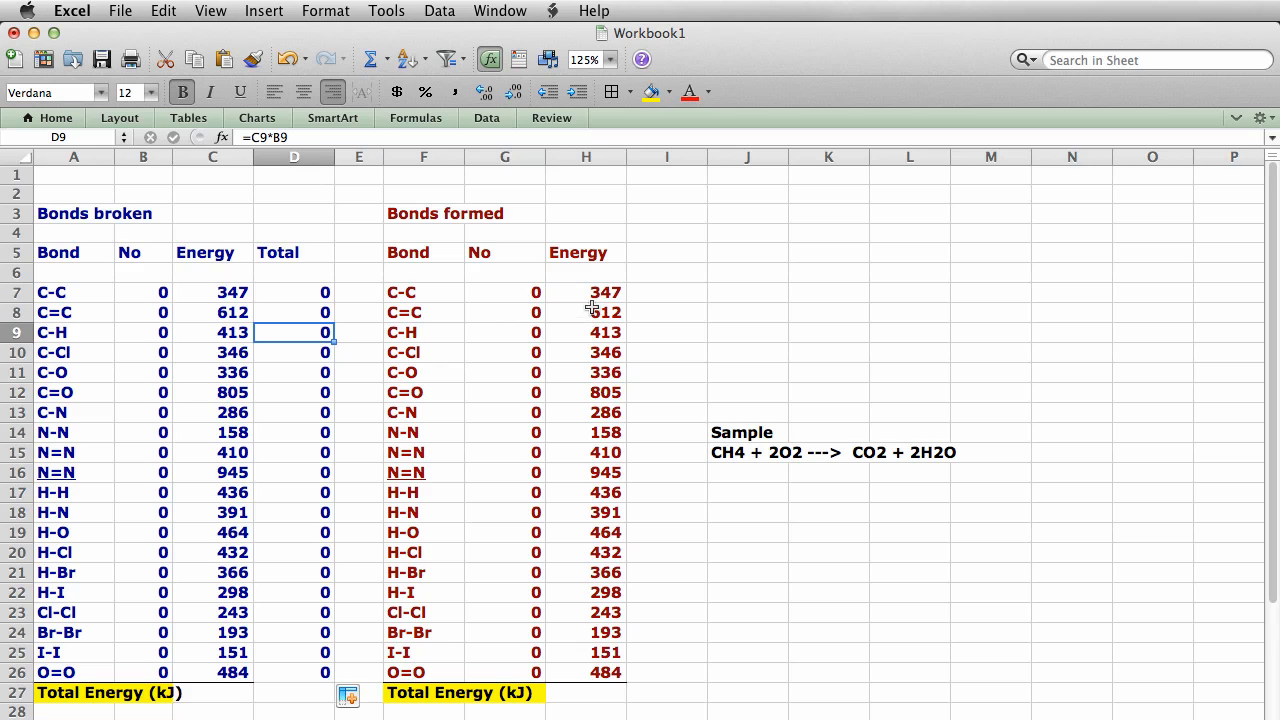
Step: Enter the formula =H7*G7 in cell I7 to calculate the total energy for the C-C bonds formed
left_click(645, 297)
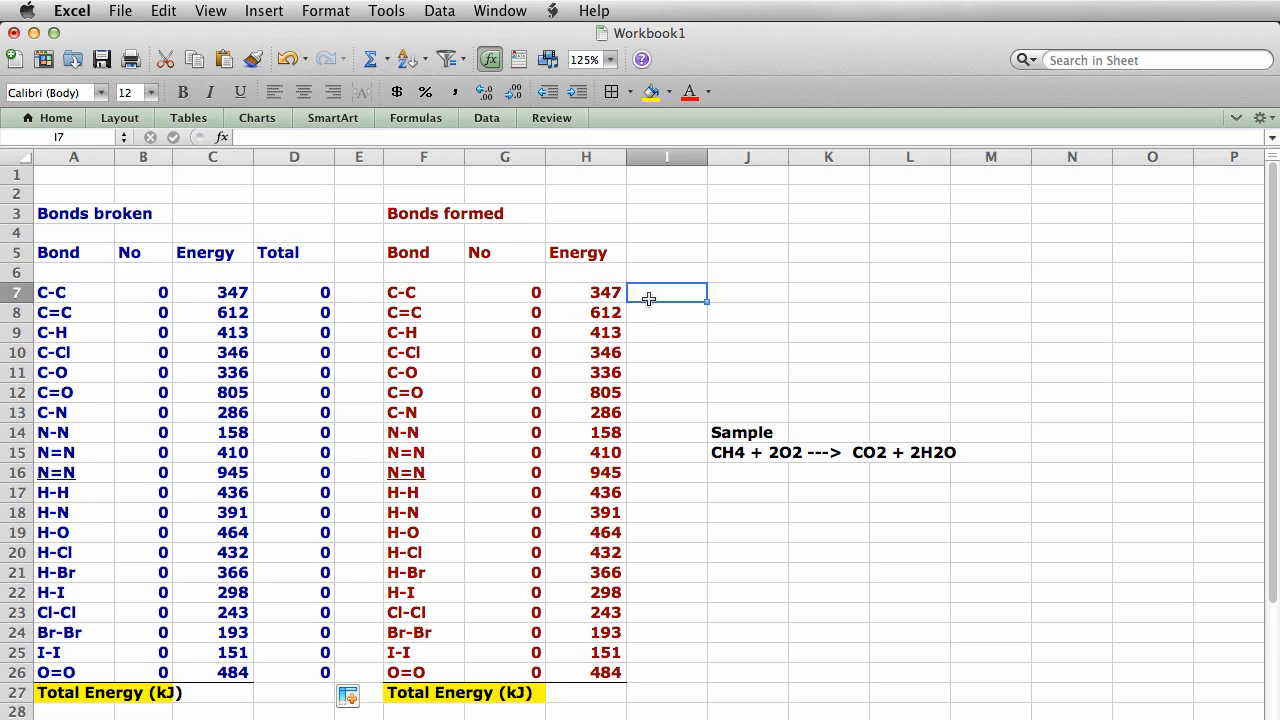
type("=")
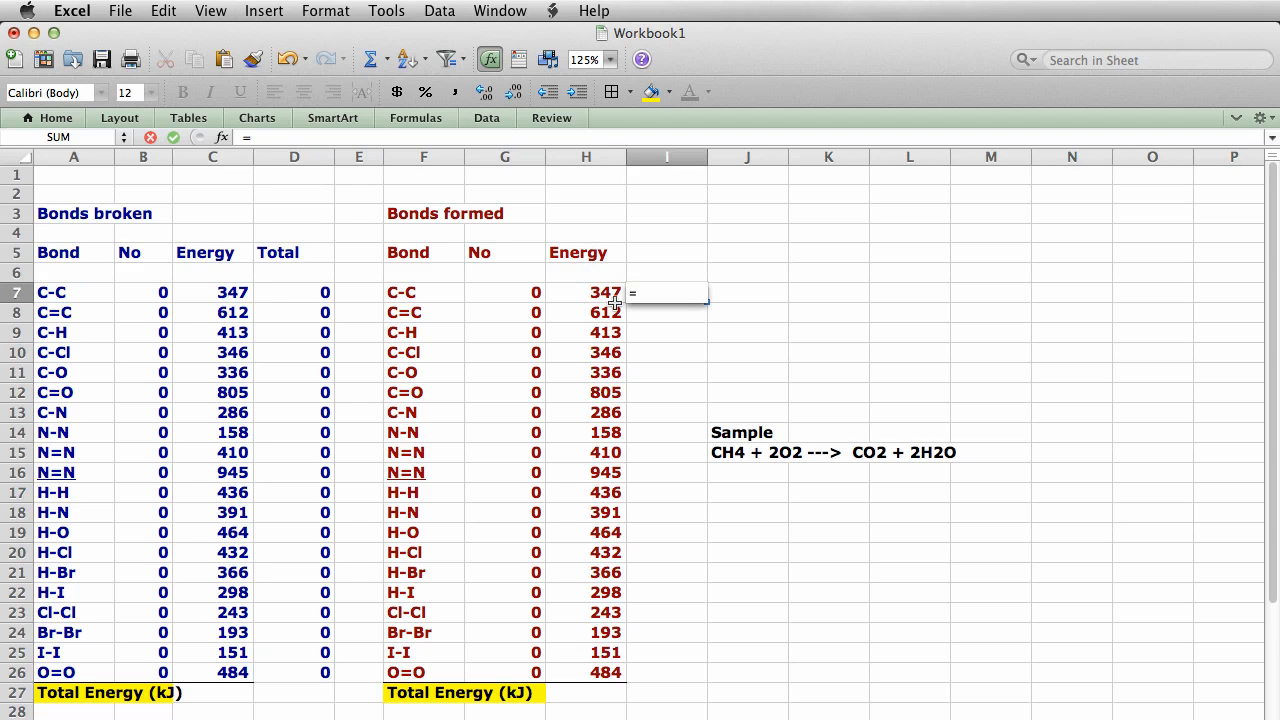
left_click(606, 297)
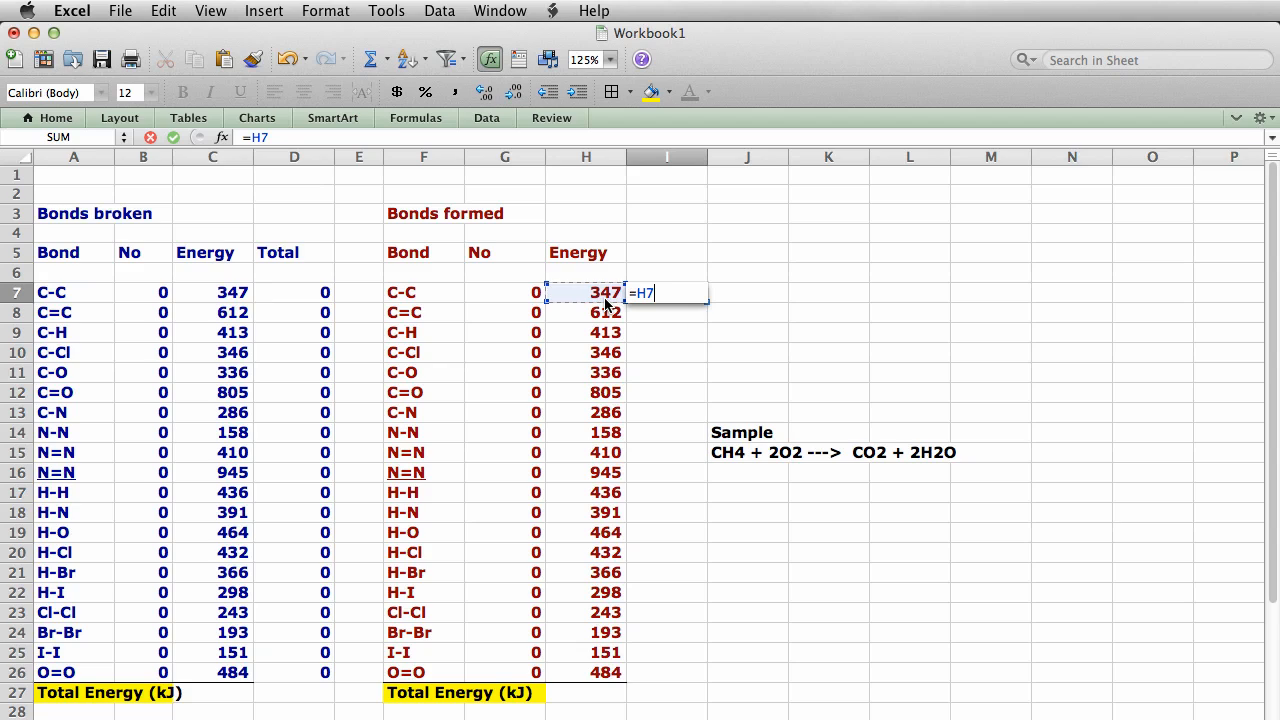
type("*")
left_click(515, 291)
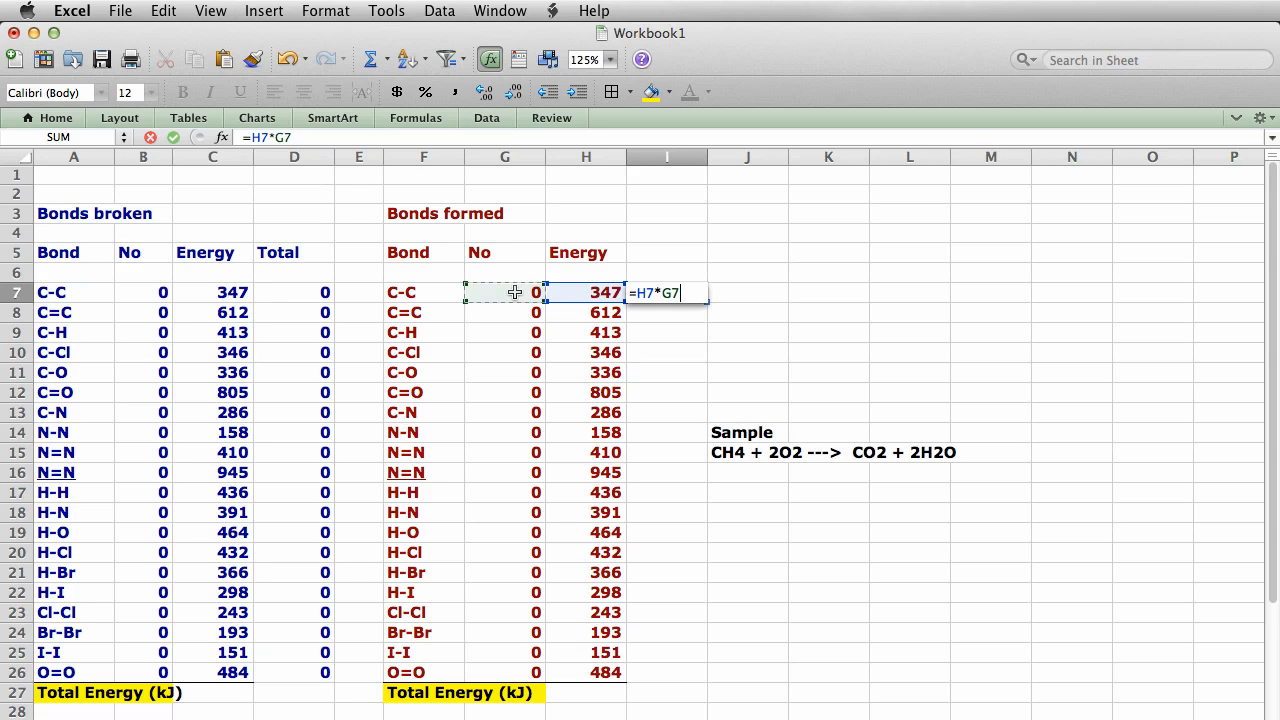
key("Return")
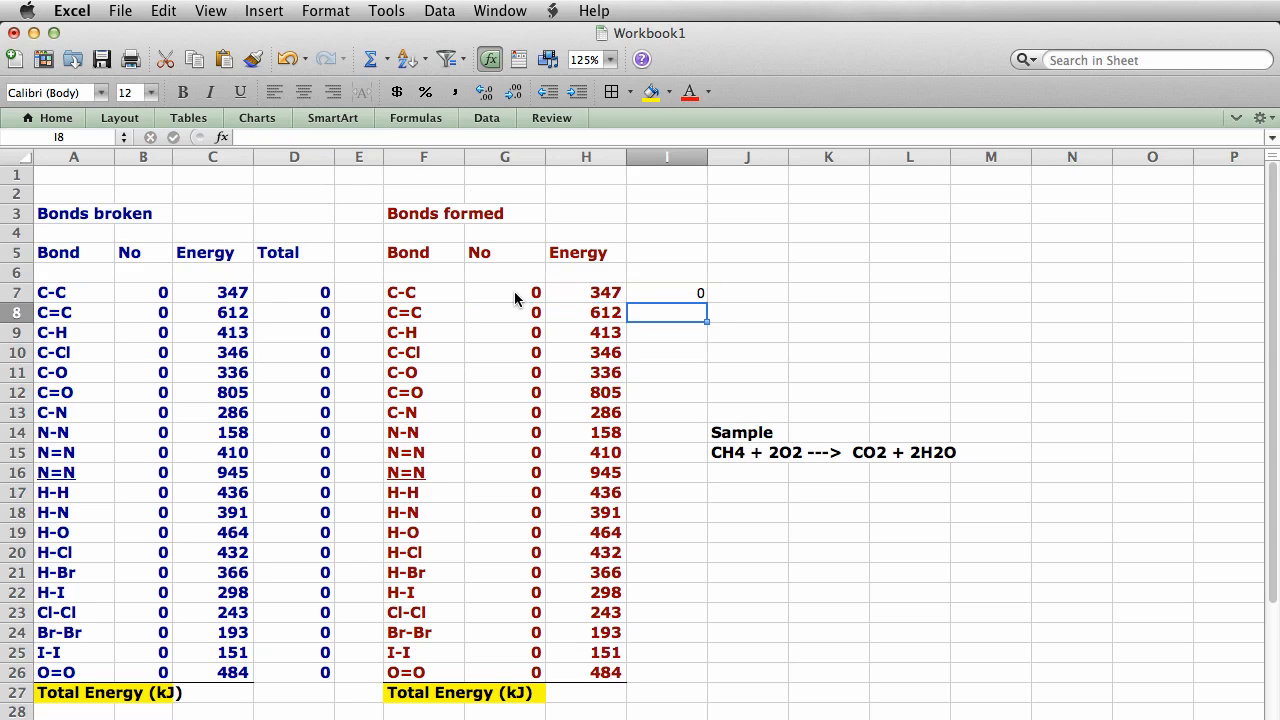
Step: Copy the formatting of H7 onto I7 and fill the H7:I7 pair down to row 26
left_click(604, 292)
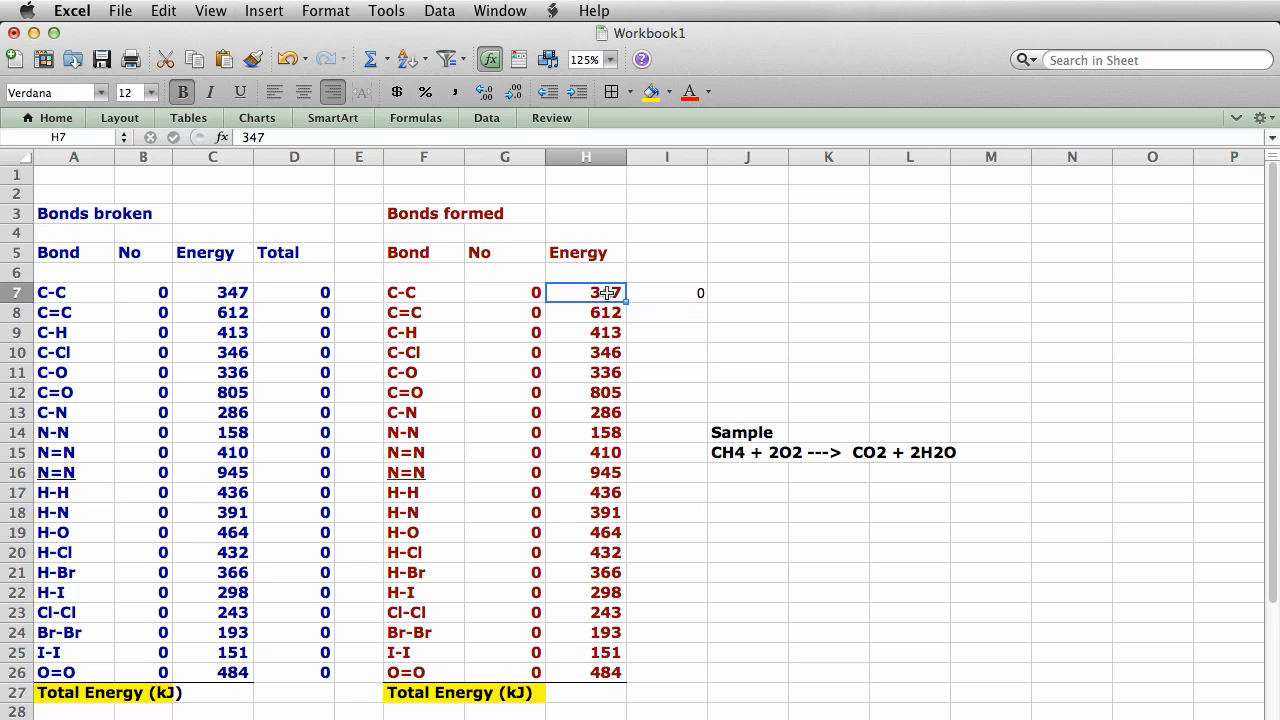
left_click(251, 61)
left_click_drag(603, 290, 654, 290)
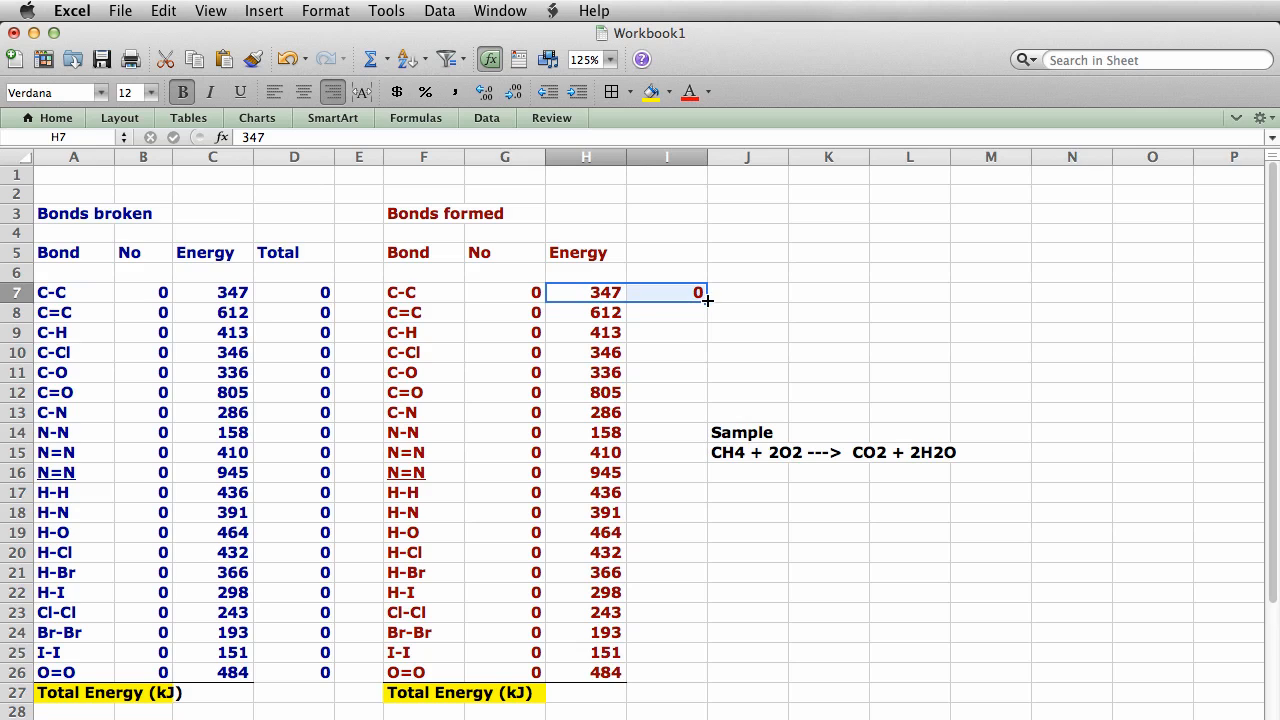
left_click_drag(707, 298, 682, 688)
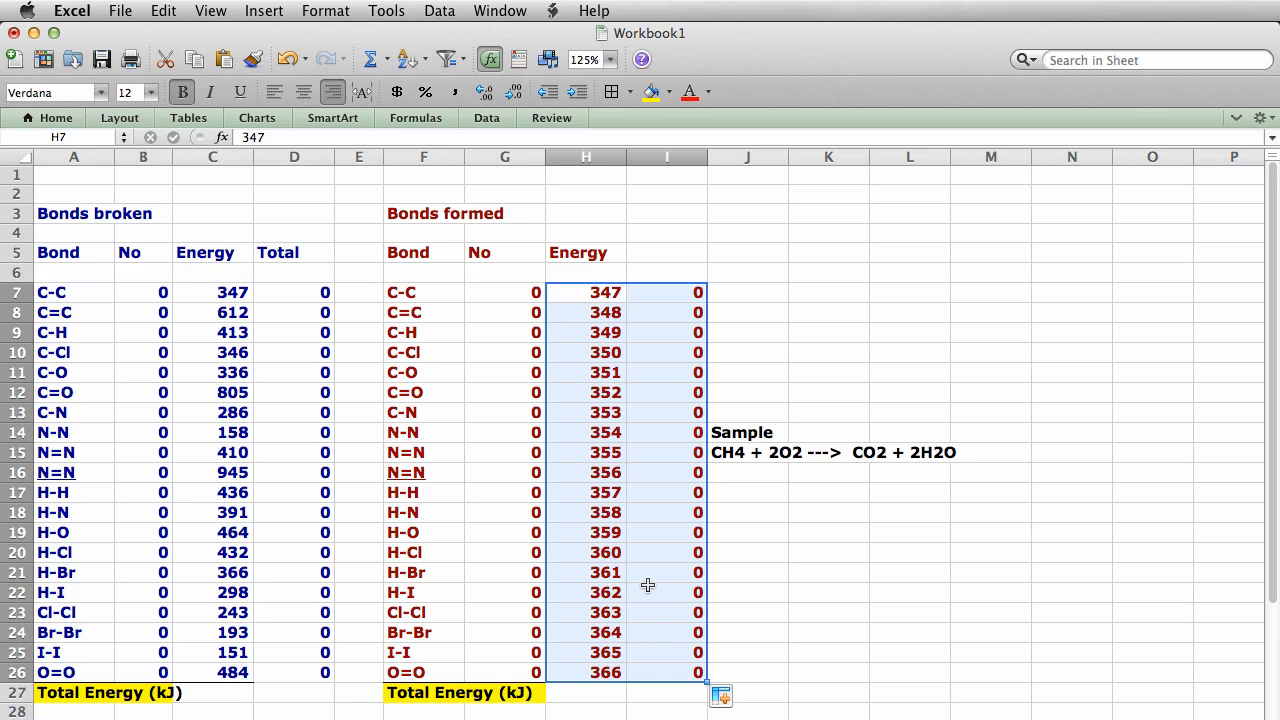
Step: Enter the heading "Total" in cell I5 of the bonds formed table
left_click(661, 252)
type("Total")
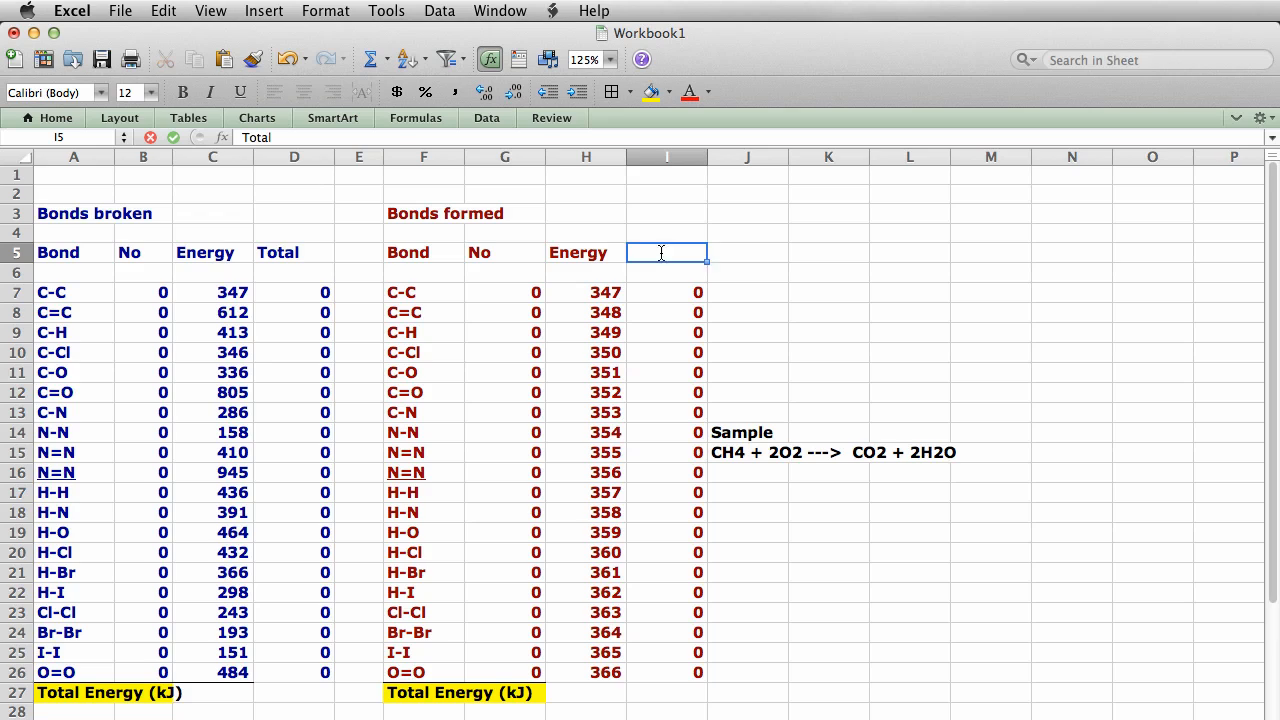
key("Return")
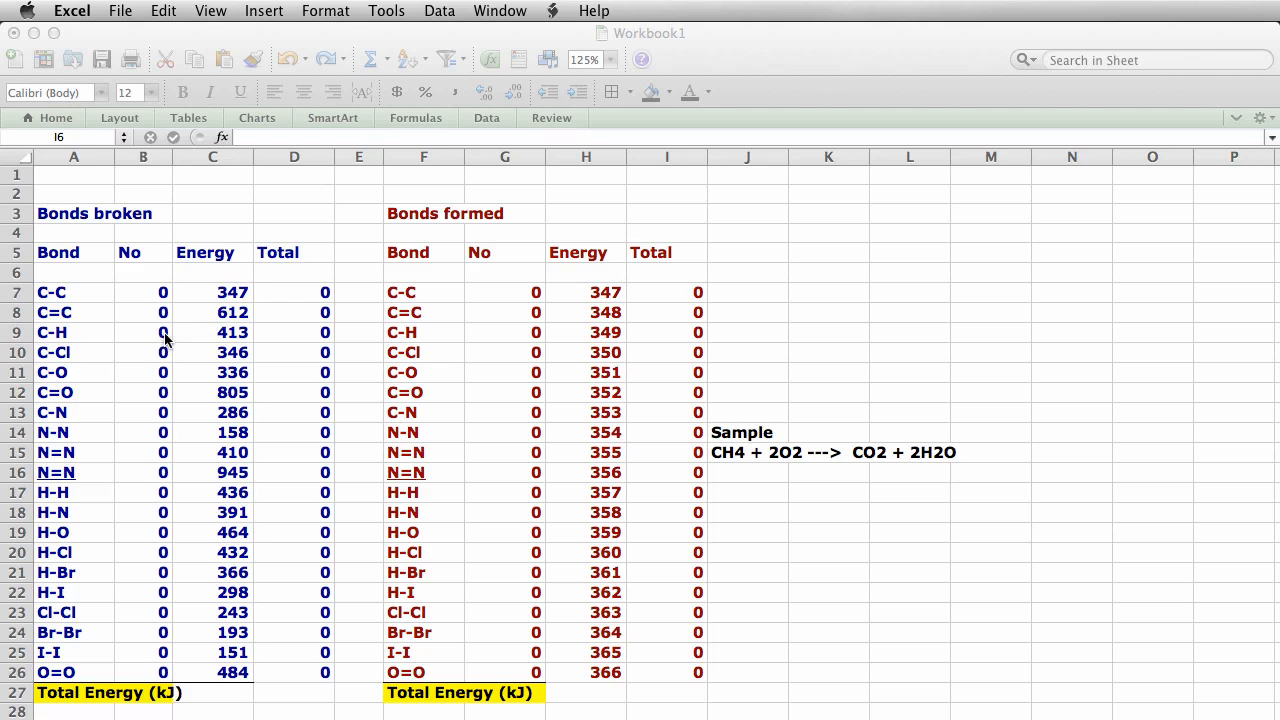
Step: Enter the formula =sum(D7:D26) in cell D27 to total the energy of the bonds broken
left_click(306, 695)
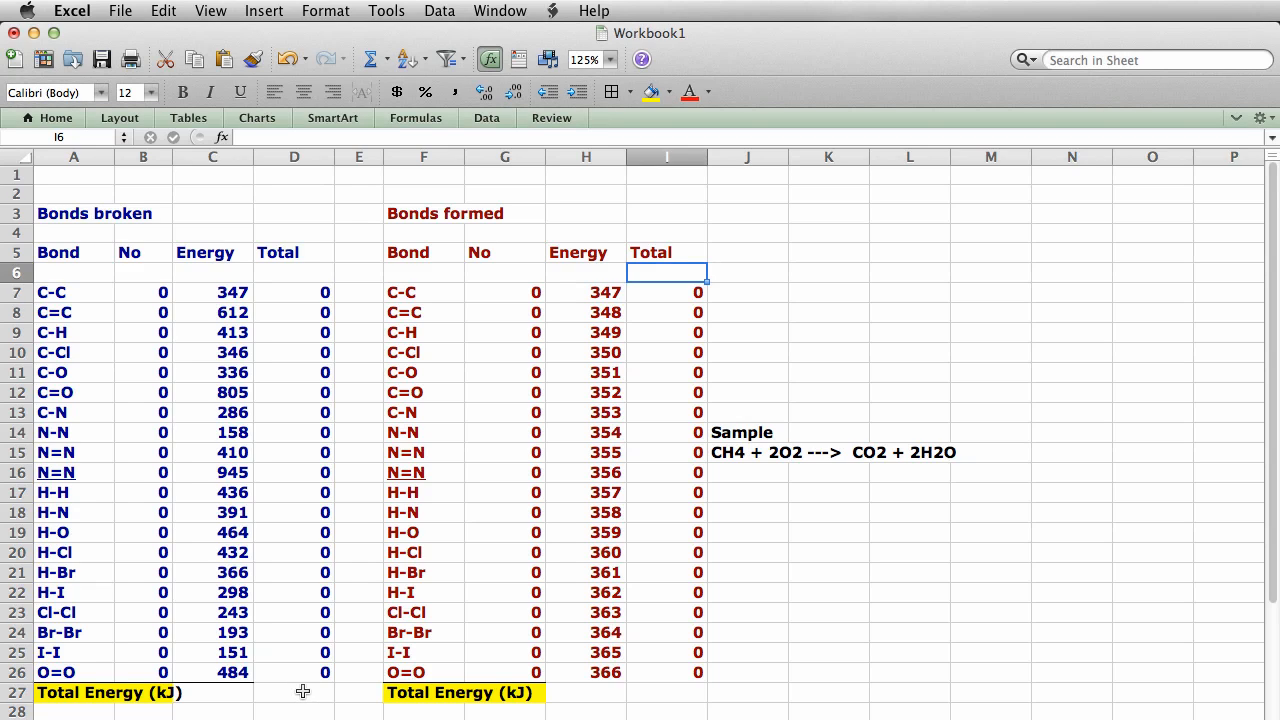
left_click(303, 691)
type("=")
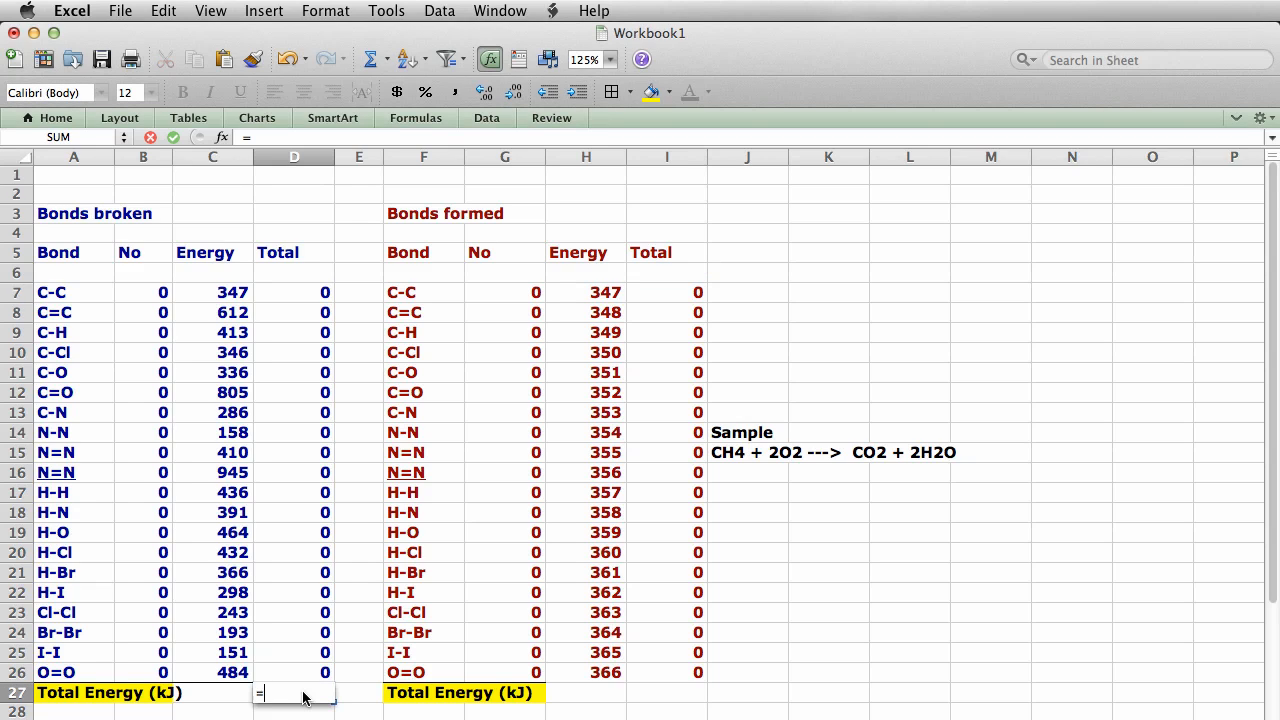
type("sum")
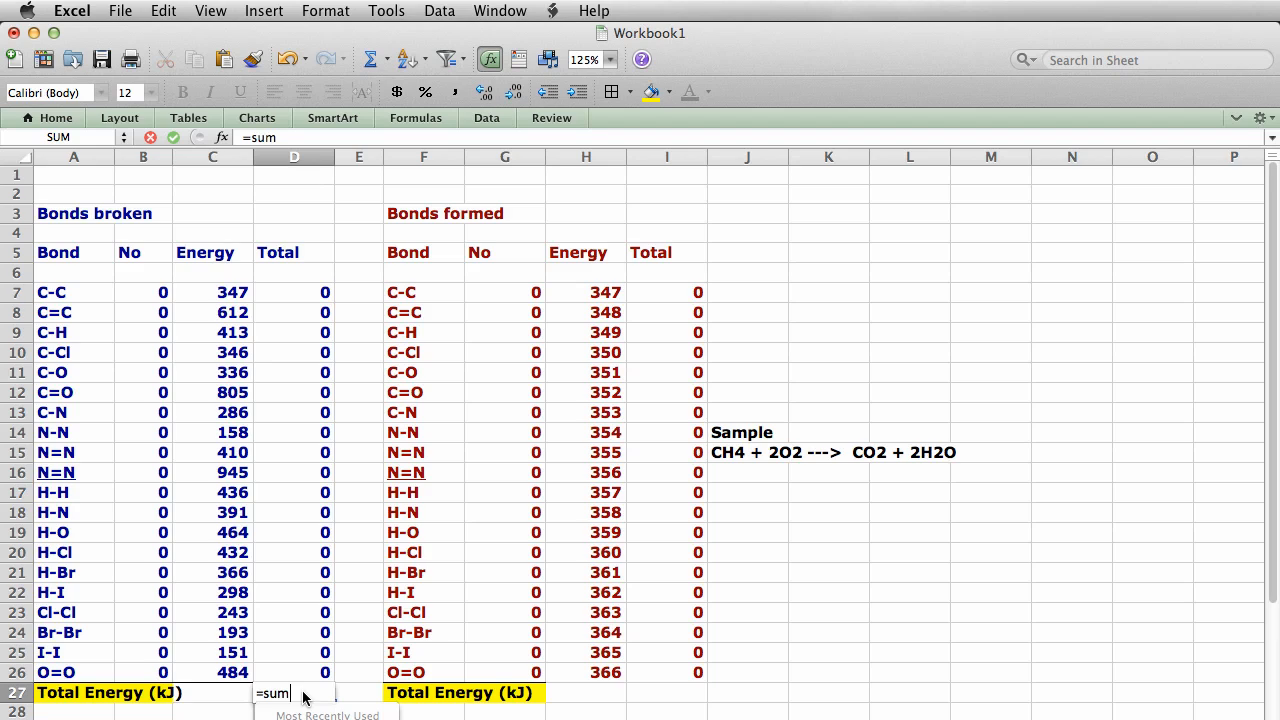
type("(")
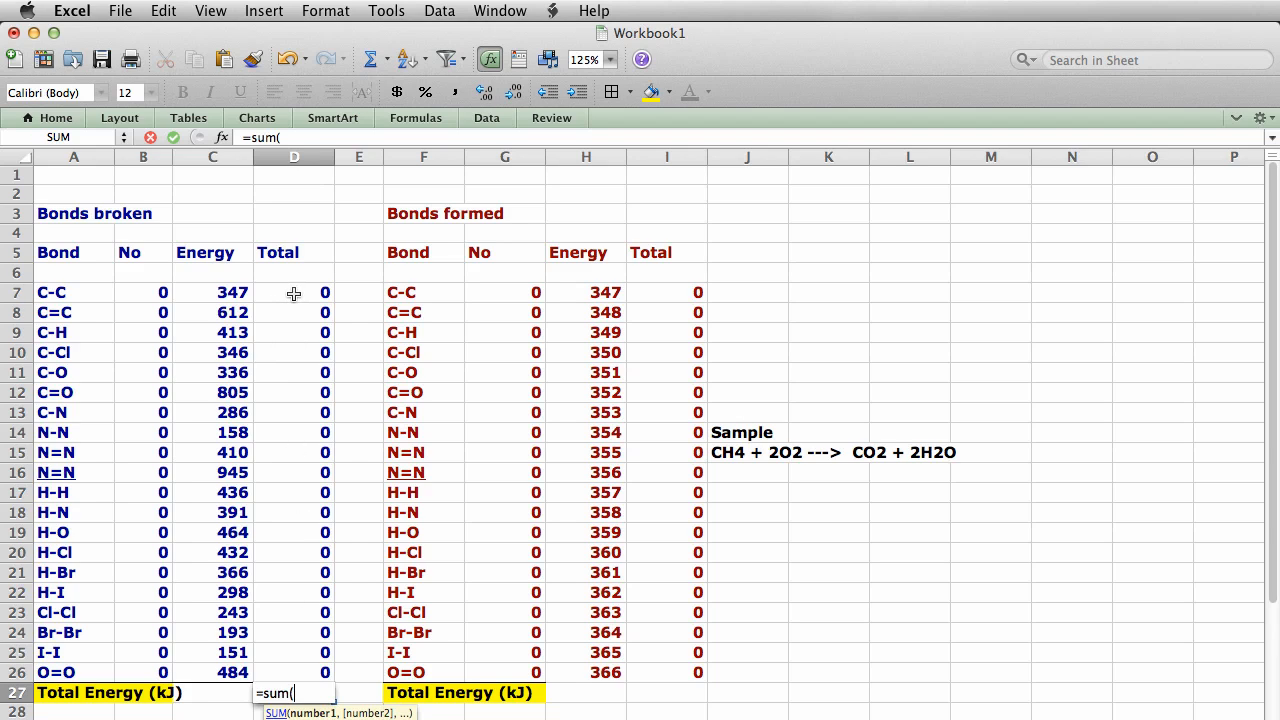
left_click_drag(295, 294, 287, 674)
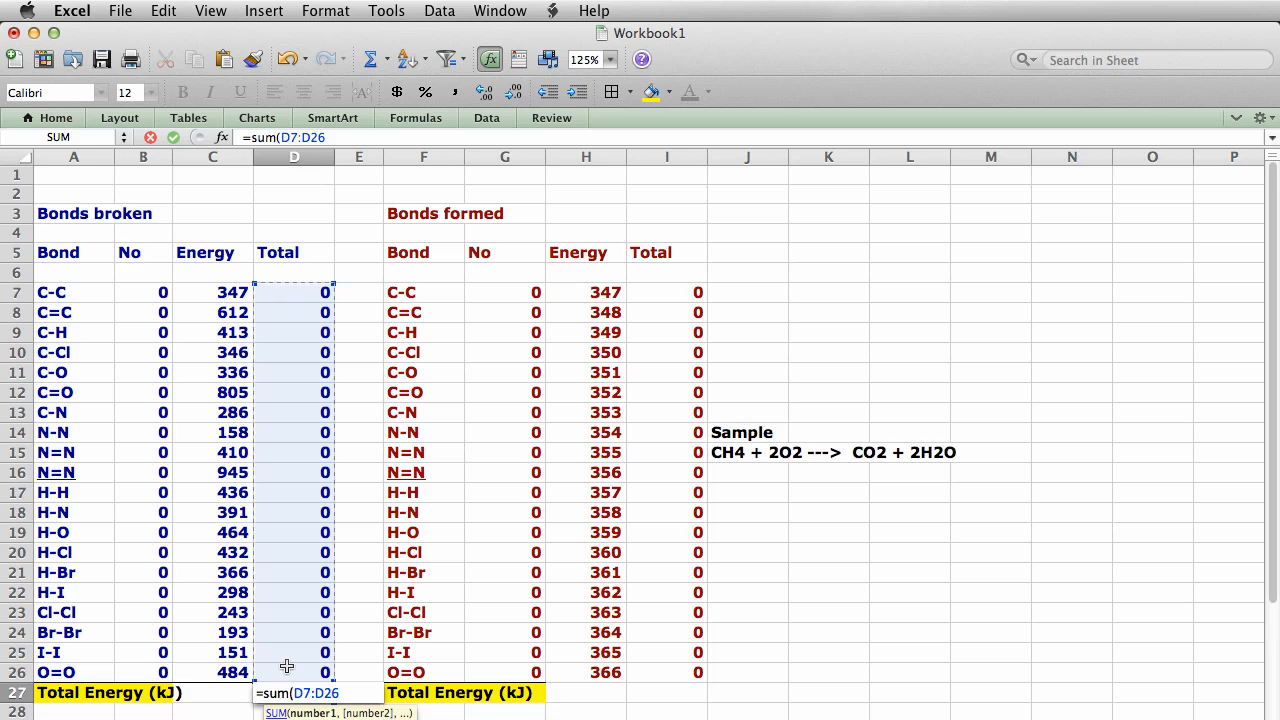
type(")")
key("Return")
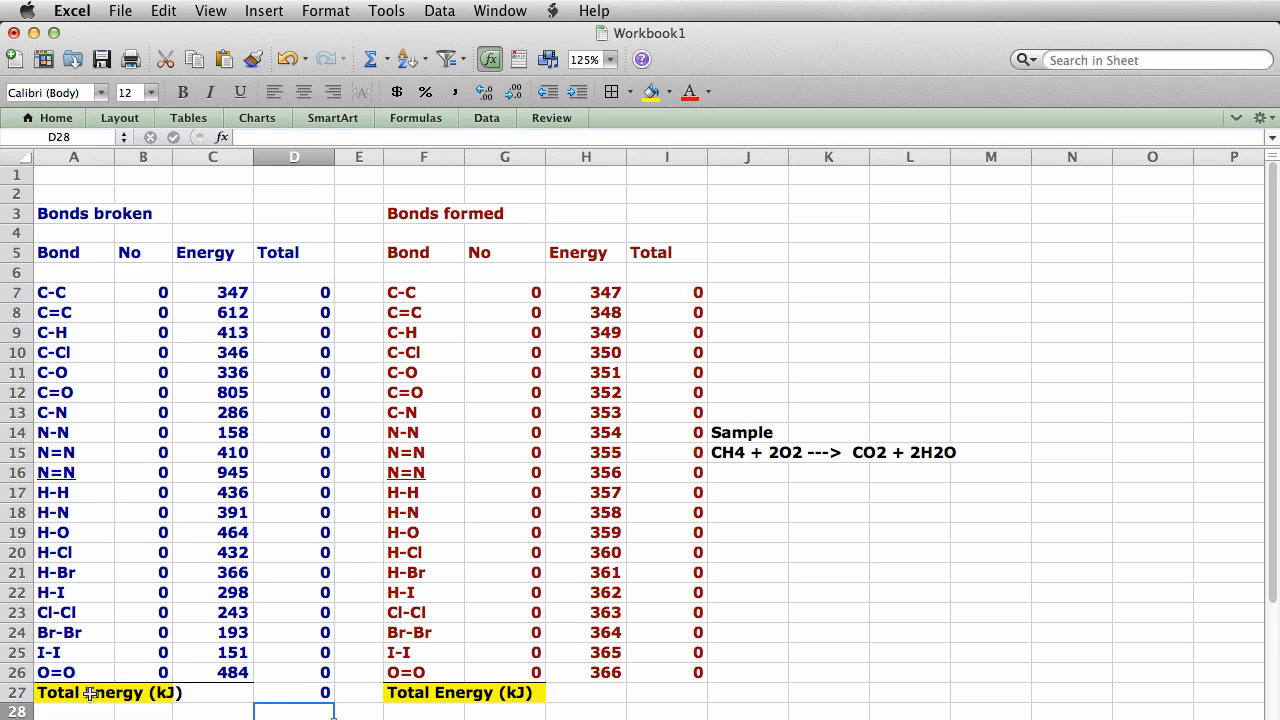
Step: Shade the bonds broken Total Energy row, cells A27:D27, with a light blue fill
left_click_drag(113, 692, 309, 694)
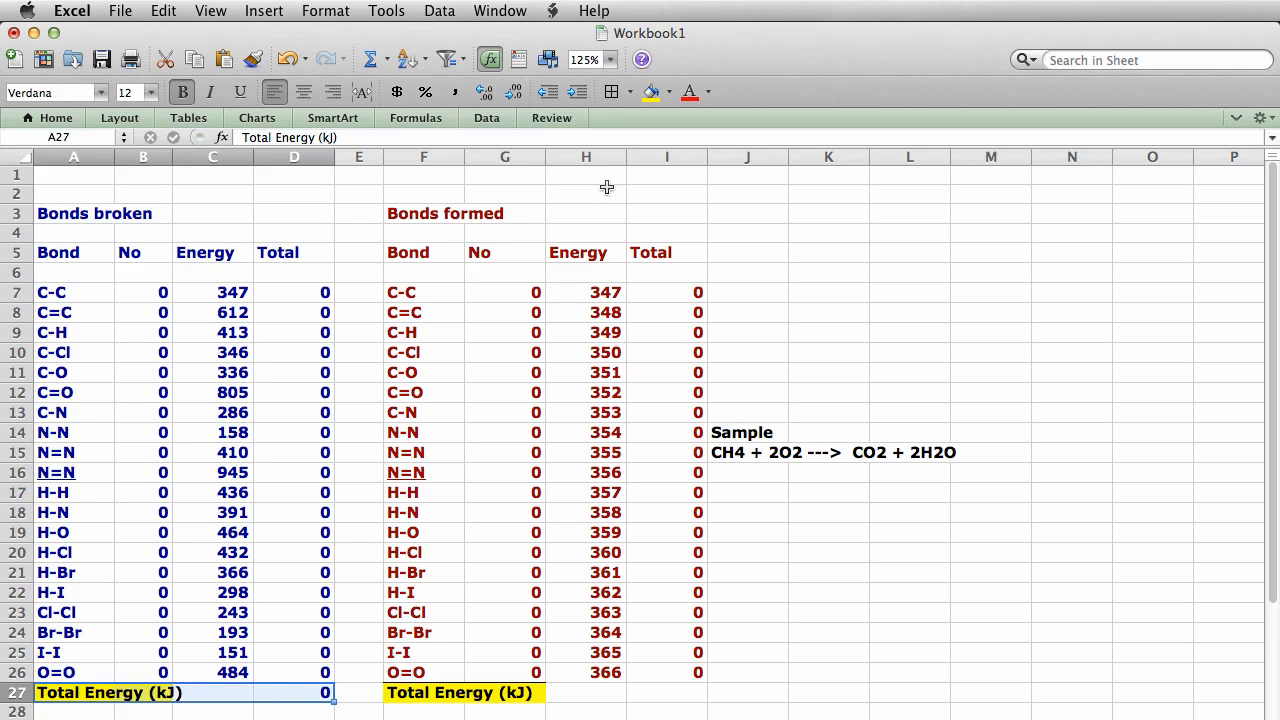
left_click(670, 92)
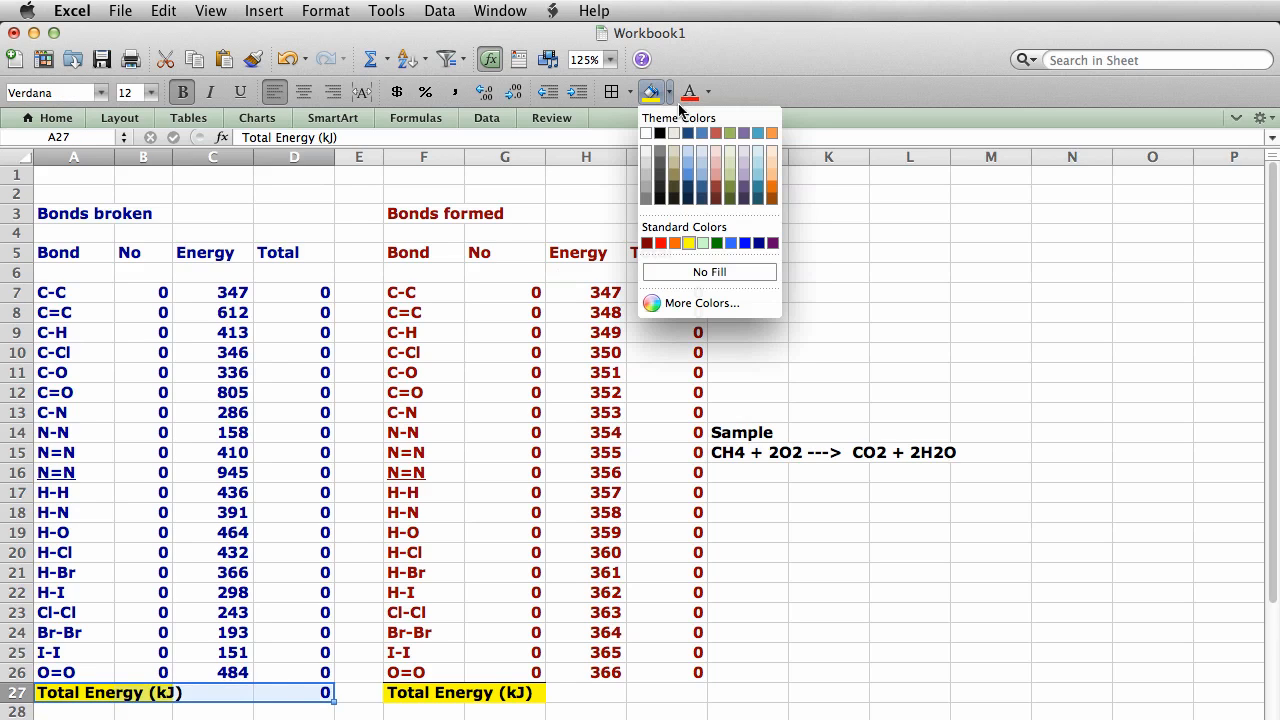
left_click(701, 148)
left_click(391, 706)
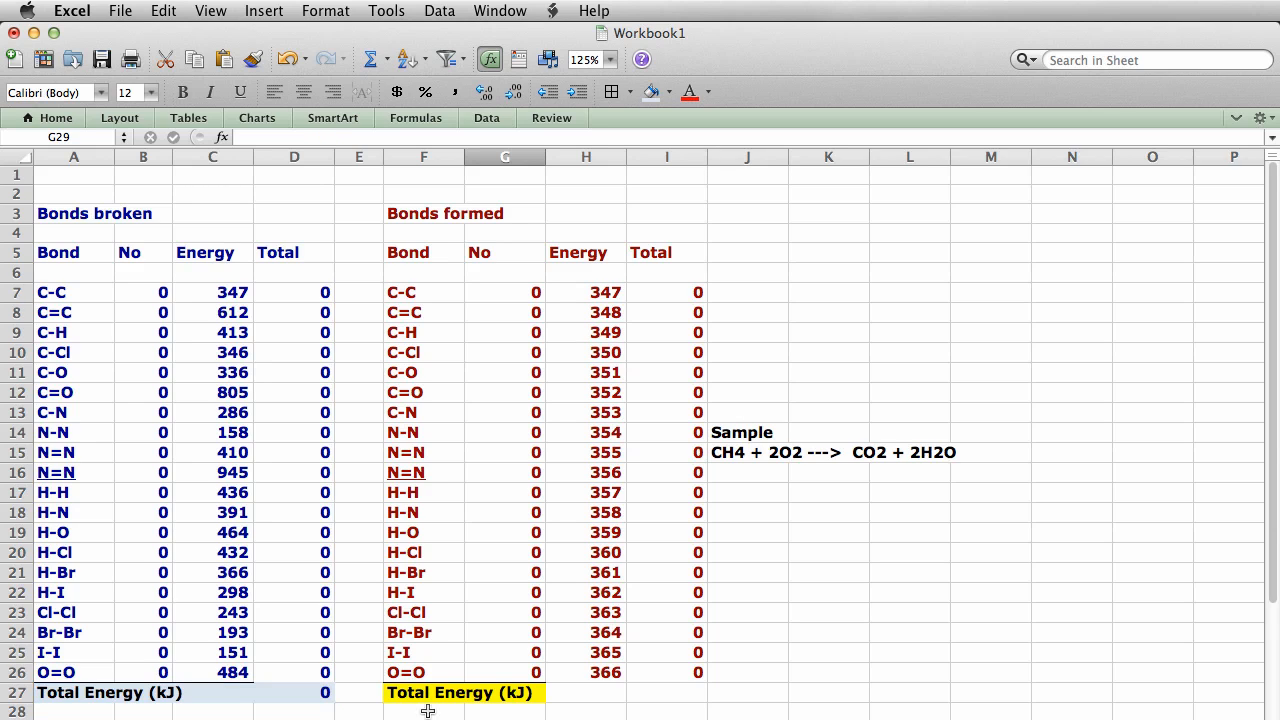
Step: Shade the bonds formed Total Energy row, cells F27:I27, with a light red fill
left_click_drag(423, 692, 646, 688)
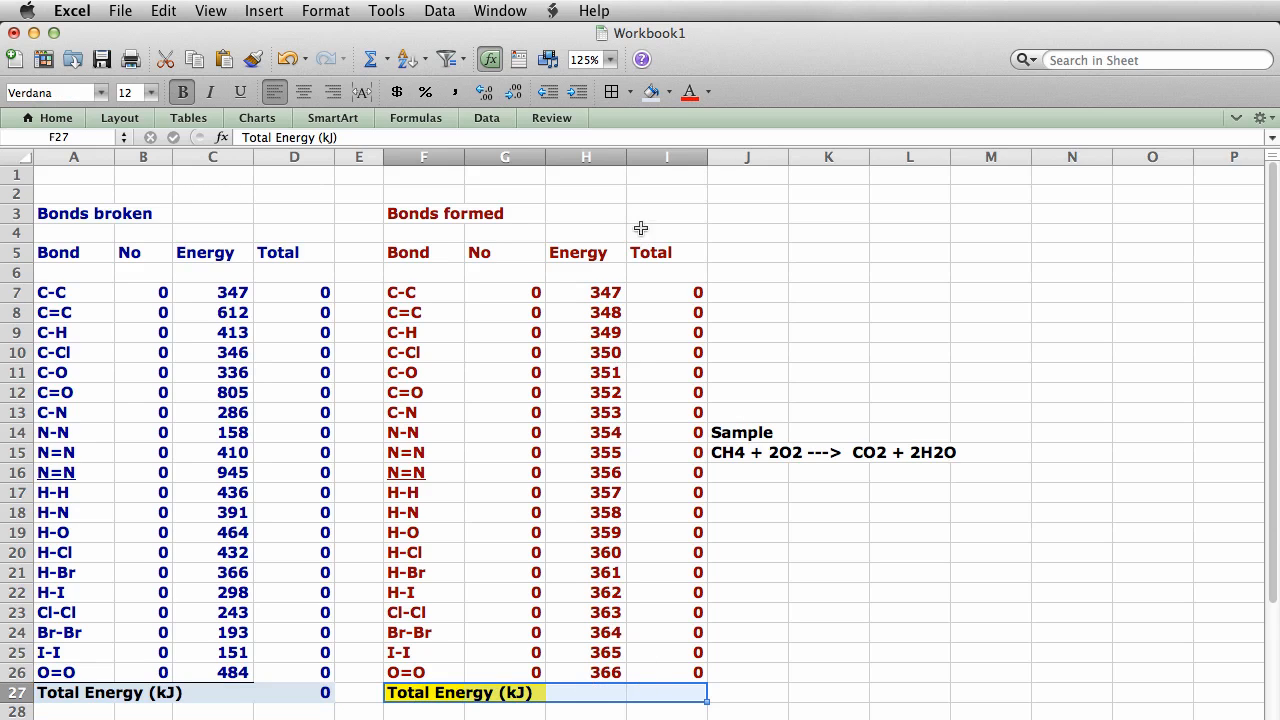
left_click(669, 92)
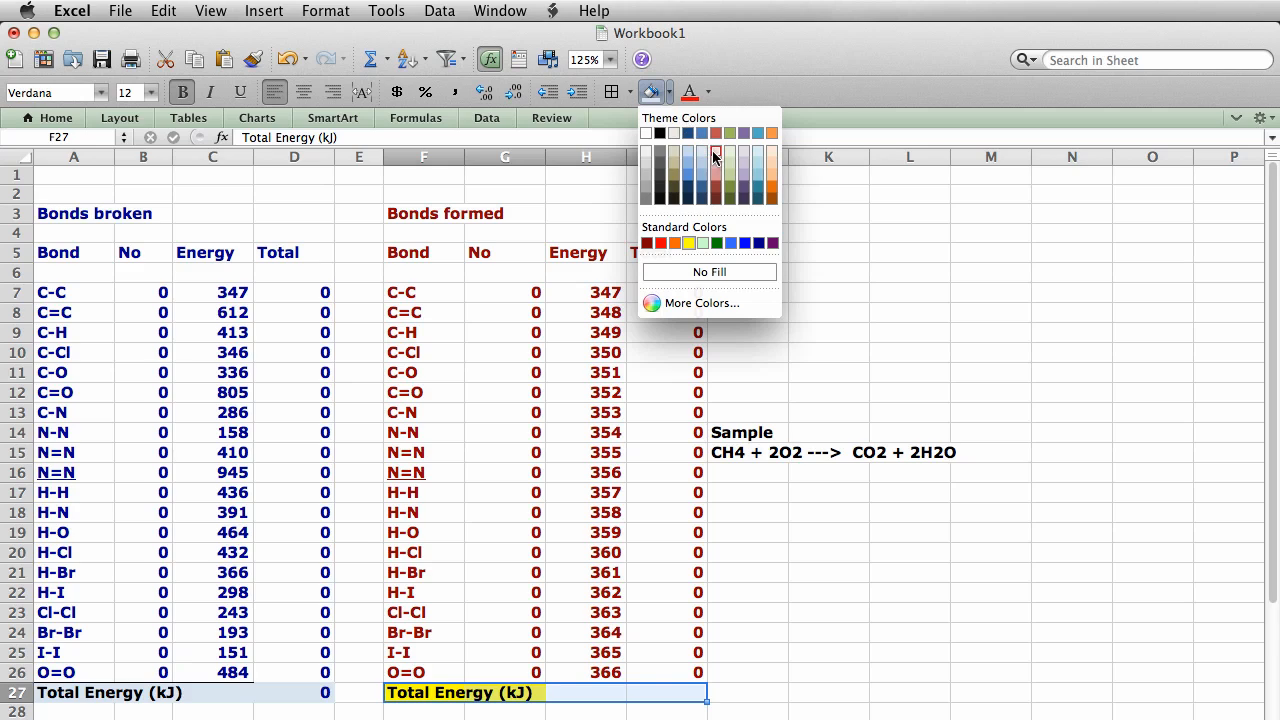
left_click(713, 152)
left_click(821, 676)
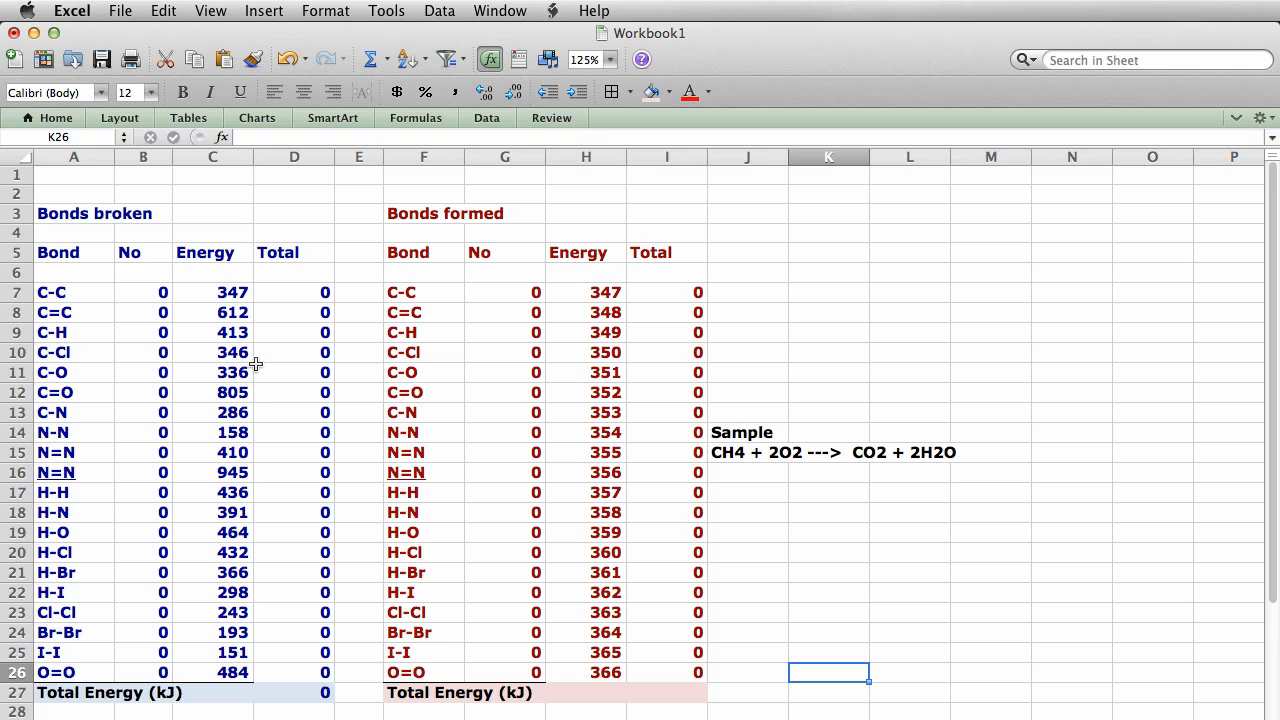
left_click(303, 335)
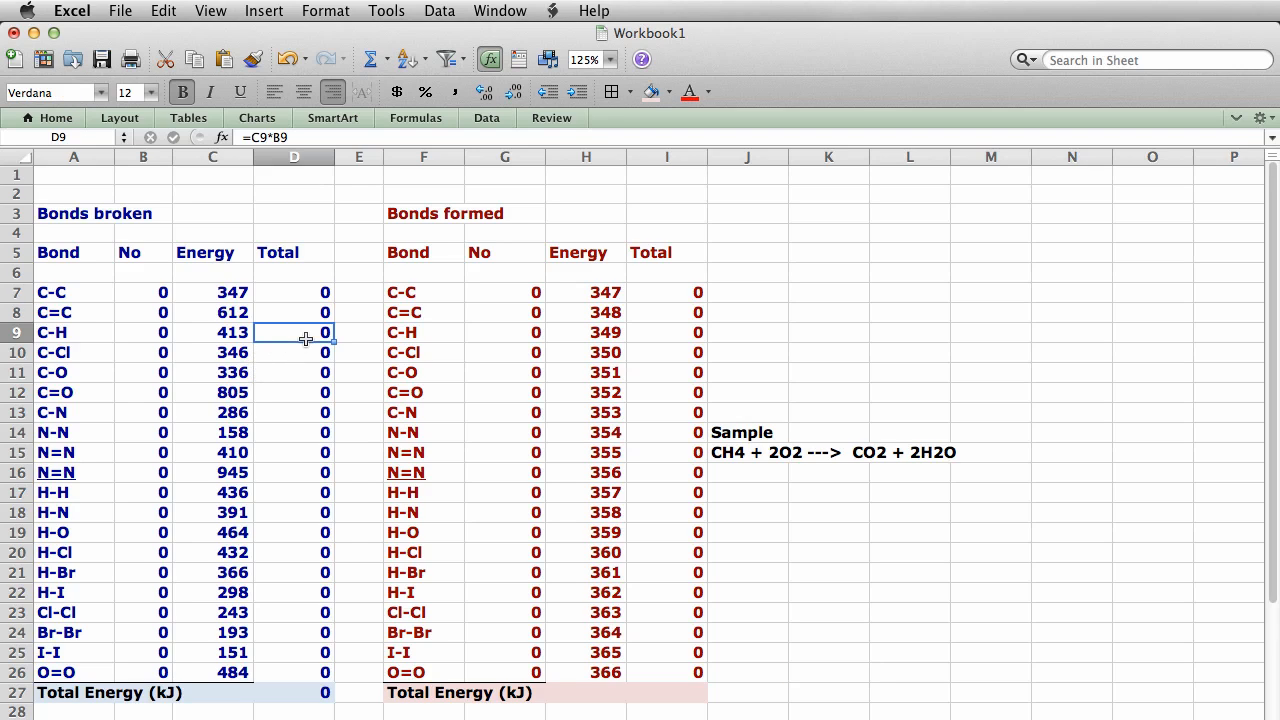
type("4")
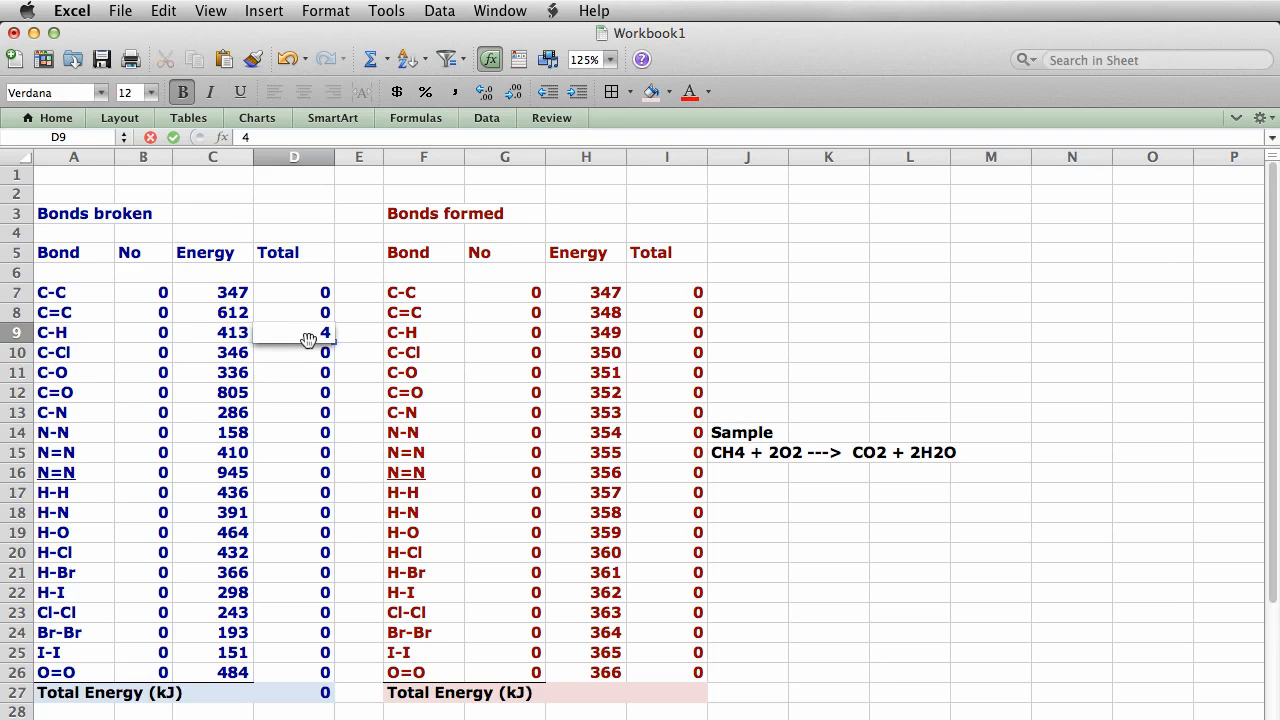
key("Return")
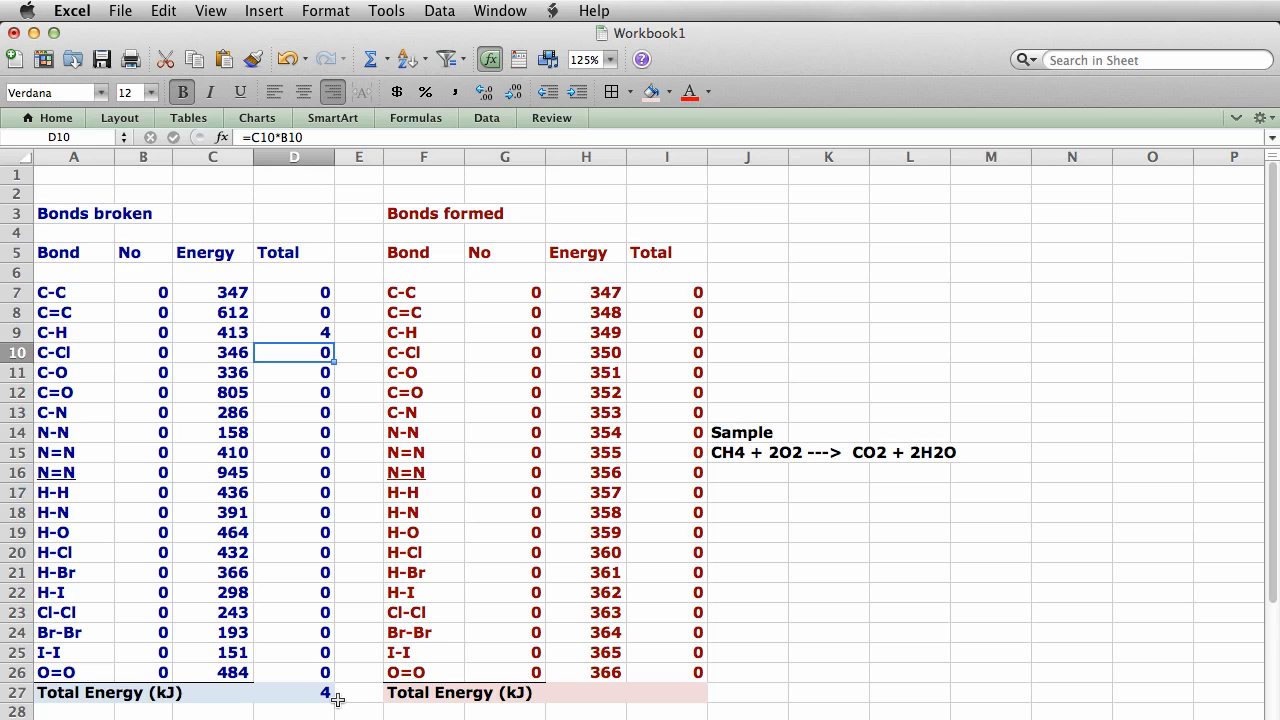
key("super+z")
Step: Enter 4 as the number of C-H bonds broken in cell B9
left_click(160, 332)
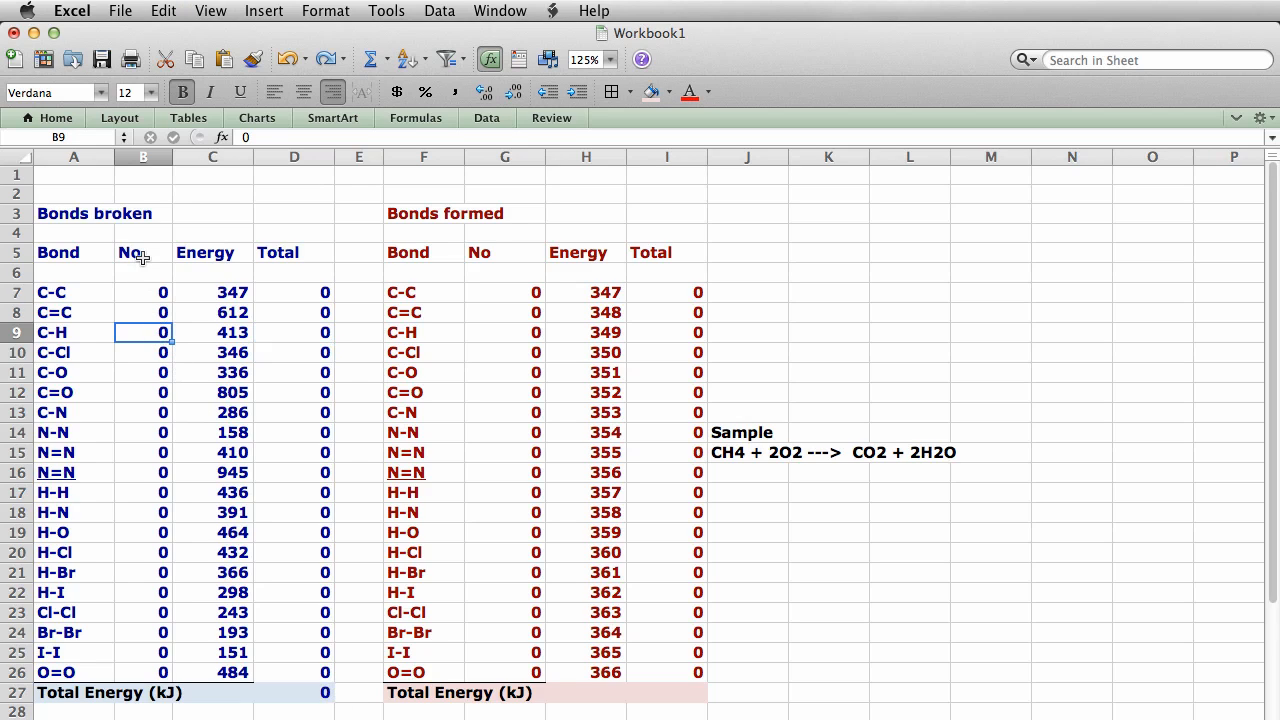
type("4")
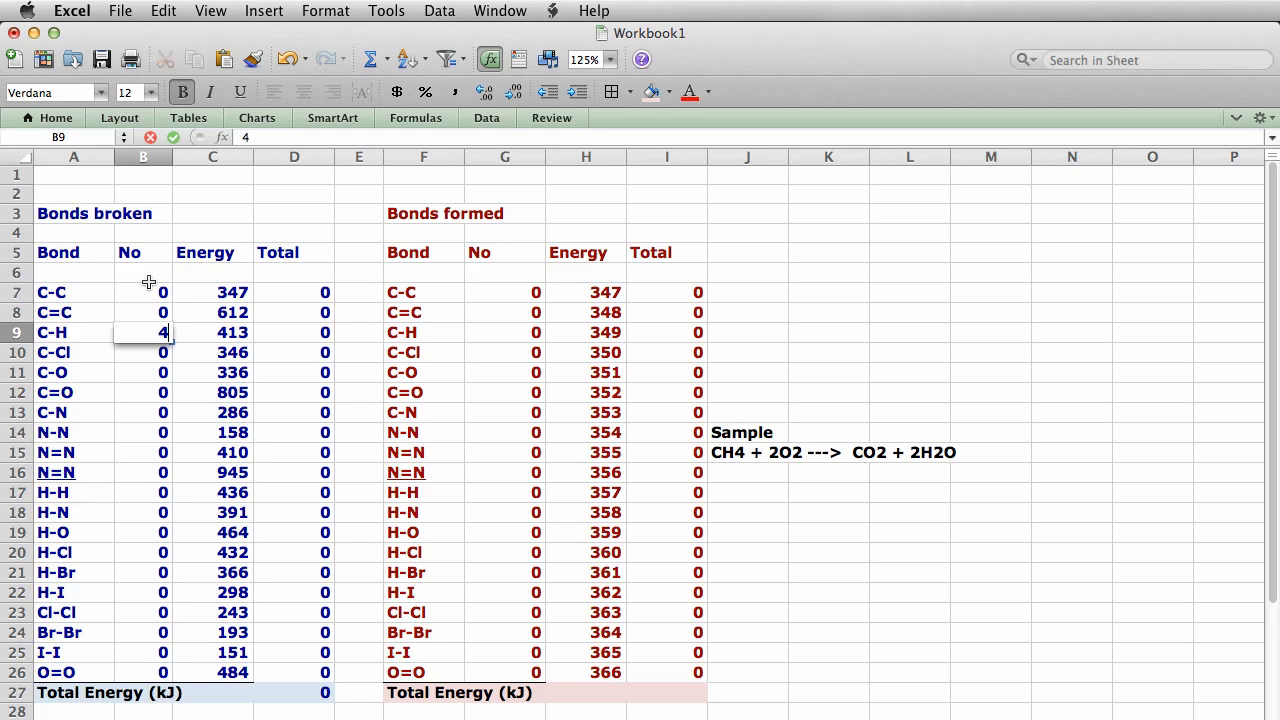
key("Return")
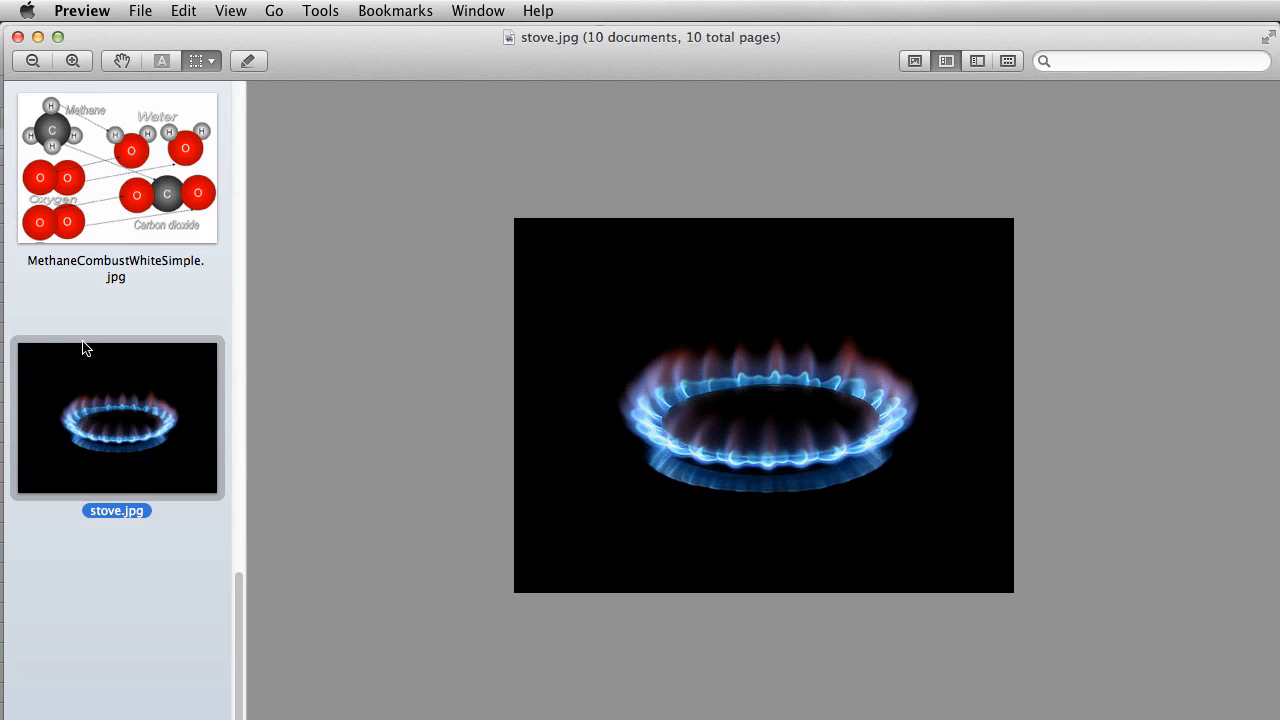
Step: View Methane_combustion.jpg in Preview to examine the bonds in the reaction, and return to the Excel workbook
scroll(85, 348, "up", 5)
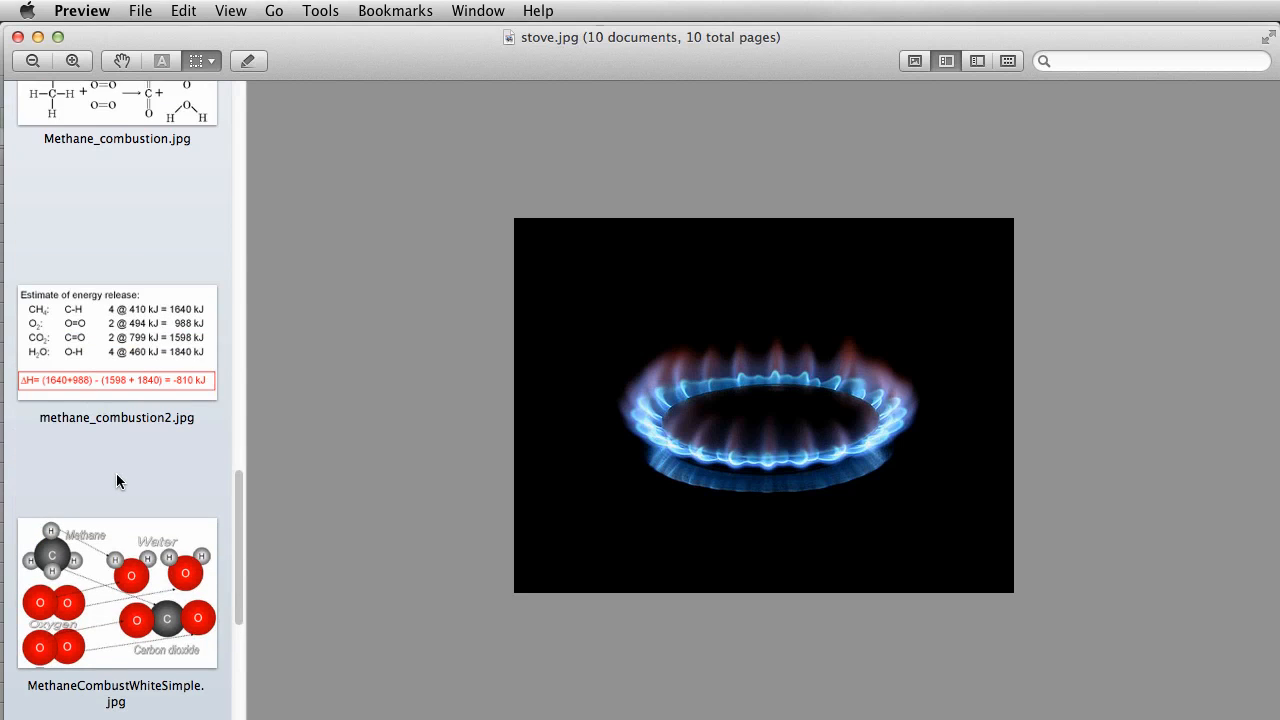
scroll(116, 473, "up", 5)
left_click(102, 427)
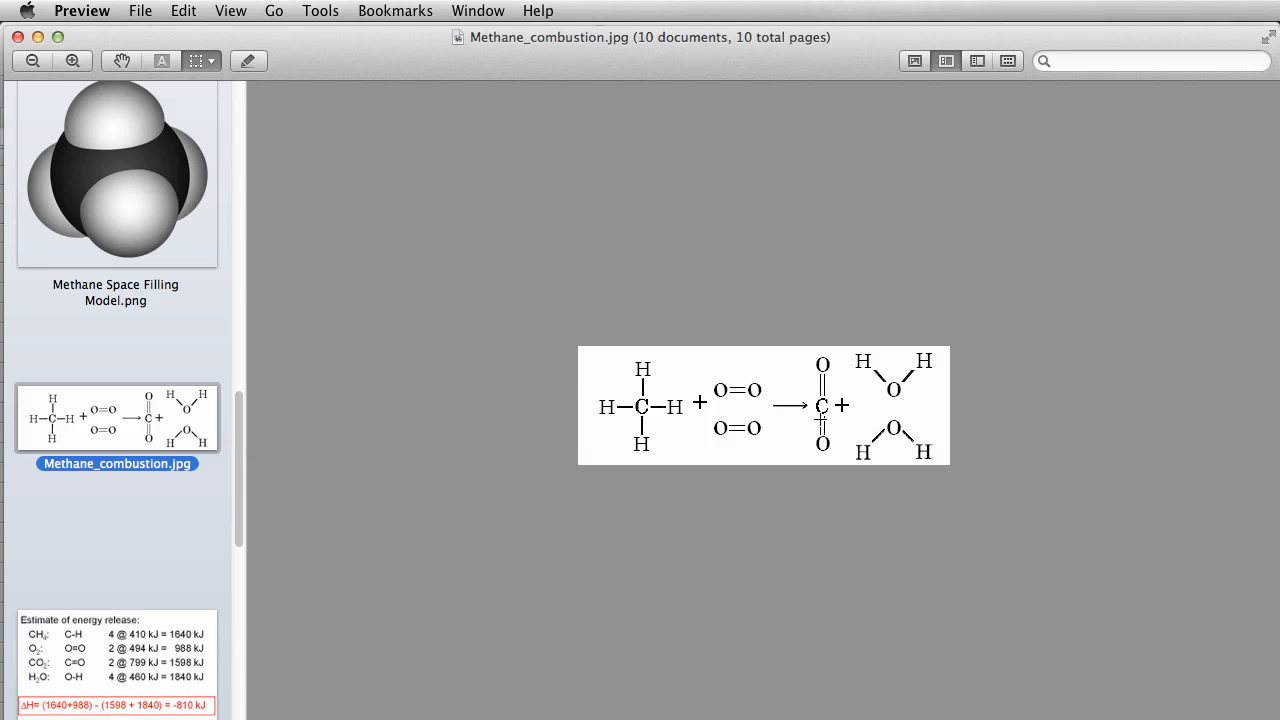
left_click(770, 718)
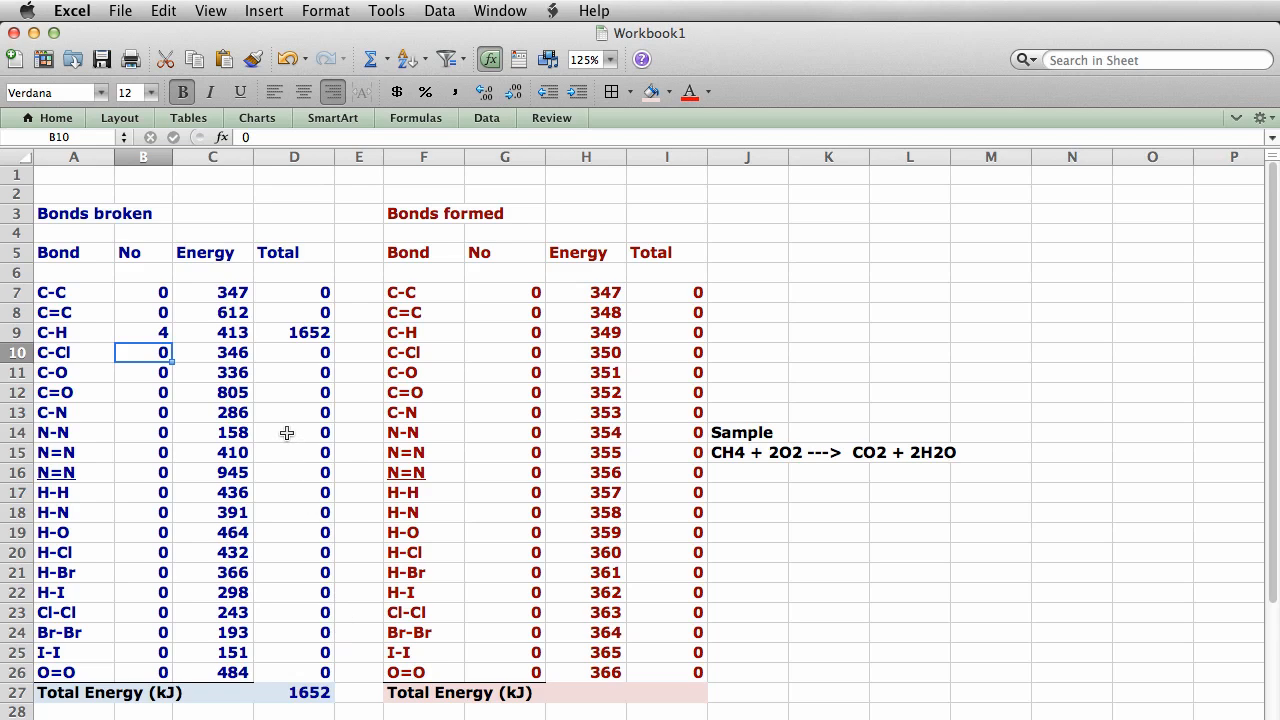
Step: Enter 2 as the number of C=O bonds in cell B12 of the bonds broken table
left_click(163, 393)
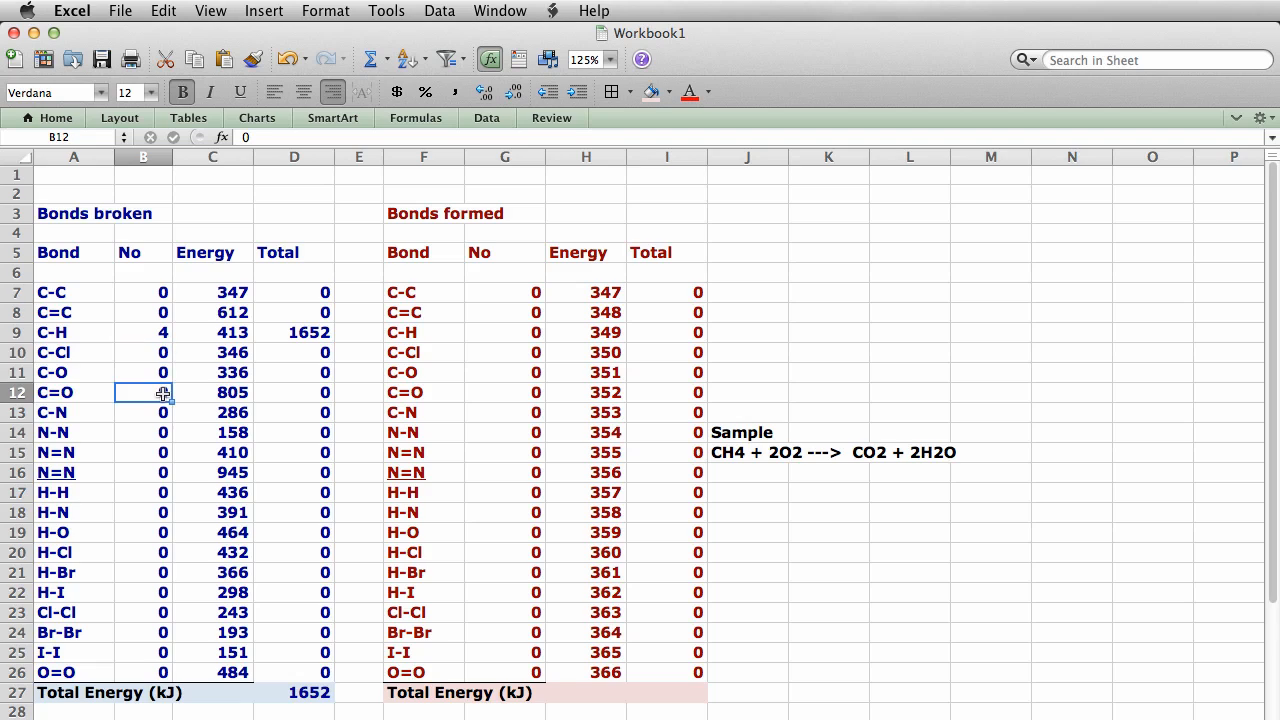
type("2")
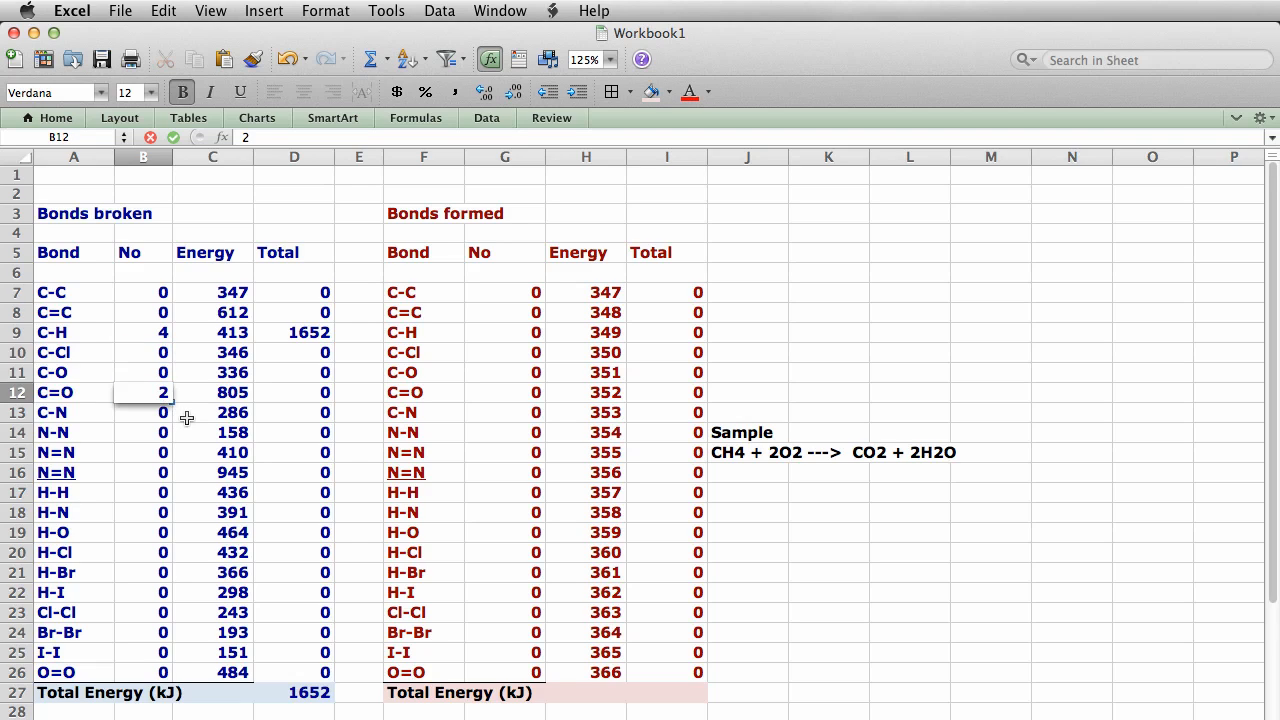
key("Return")
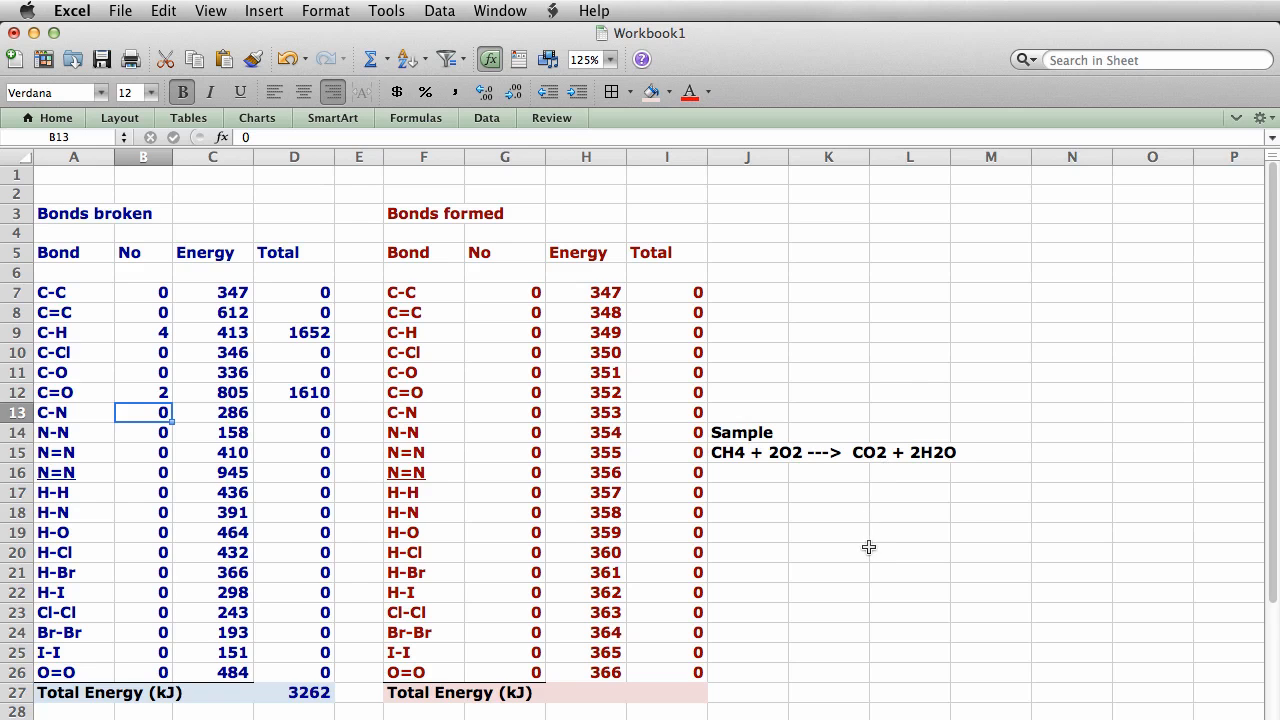
Step: Check the methane combustion diagram in Preview, and enter 2 as the number of C=O bonds formed in cell G12 of the Excel sheet
key("super+Tab")
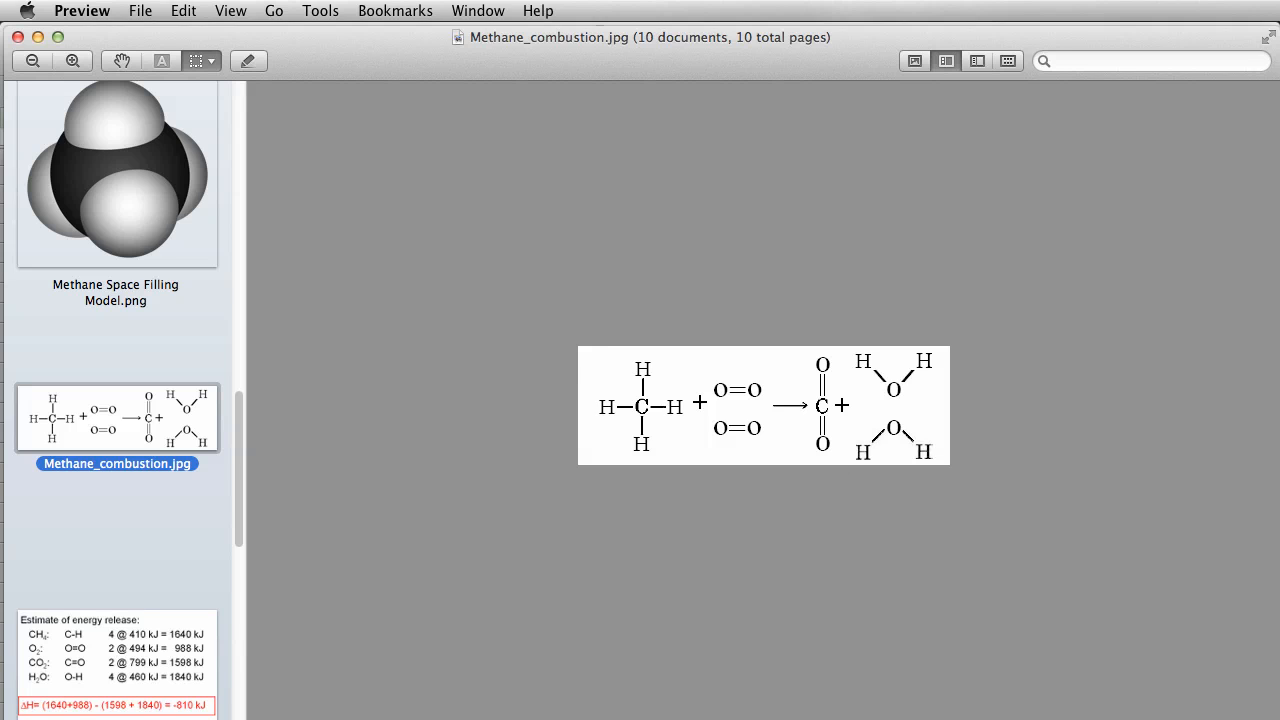
key("super+Tab")
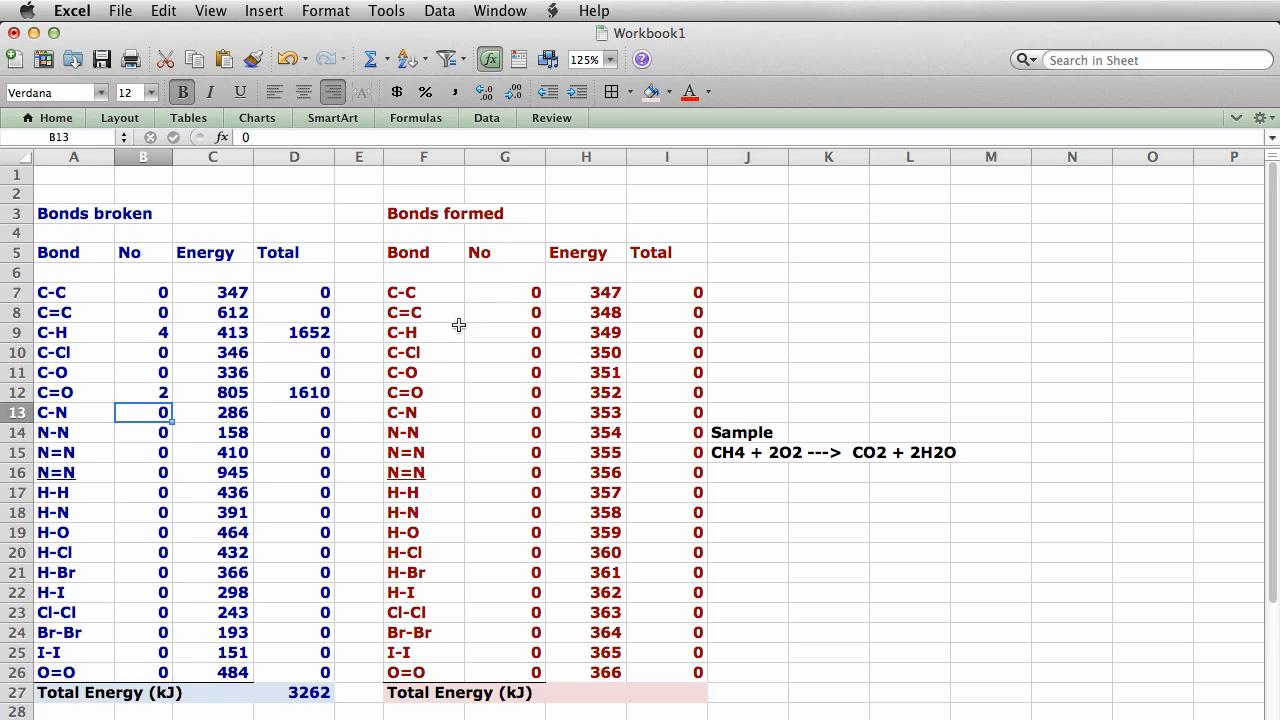
left_click(542, 396)
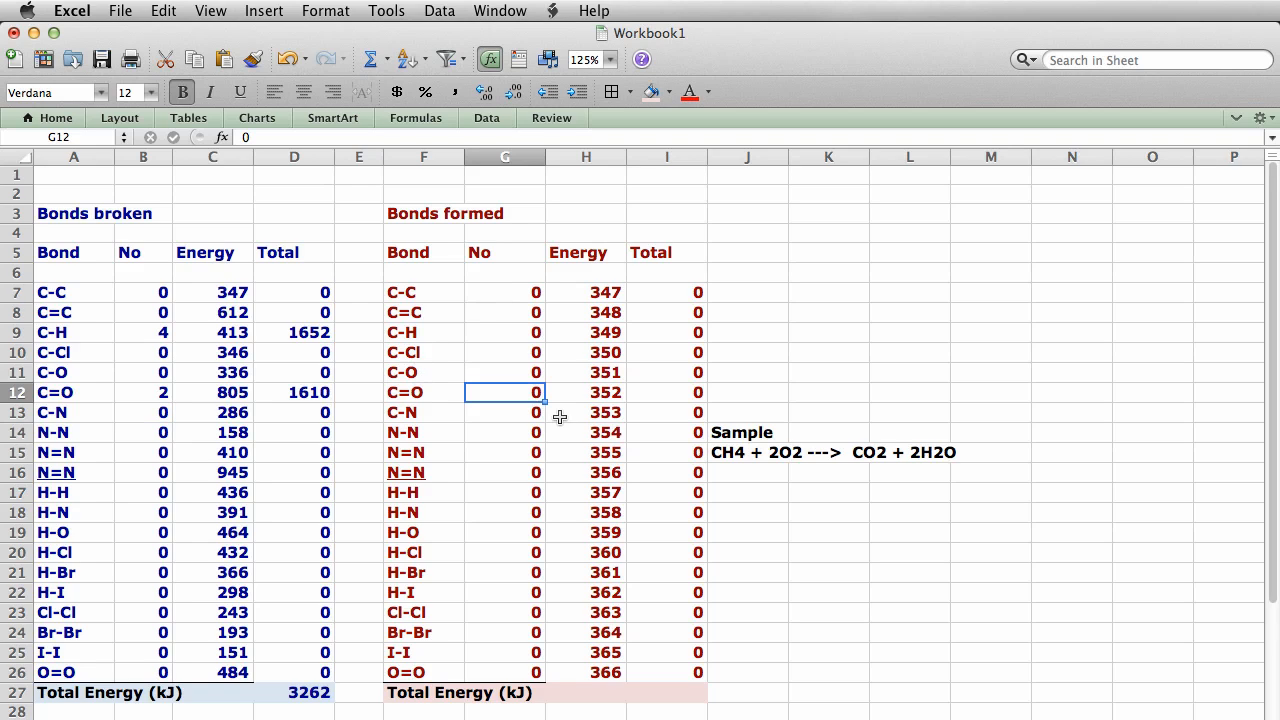
type("2")
key("Return")
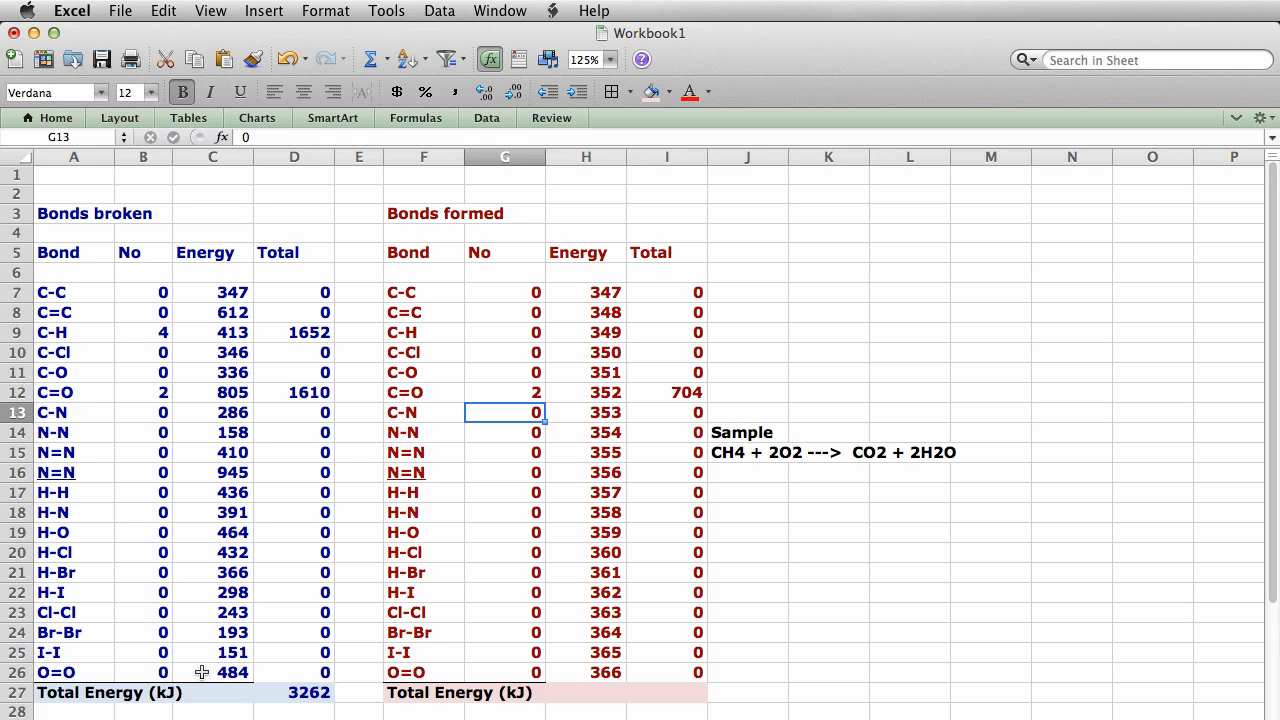
Step: Enter 2 as the number of O=O bonds broken in cell B26 and reset the C=O count in B12 to 0
left_click(160, 672)
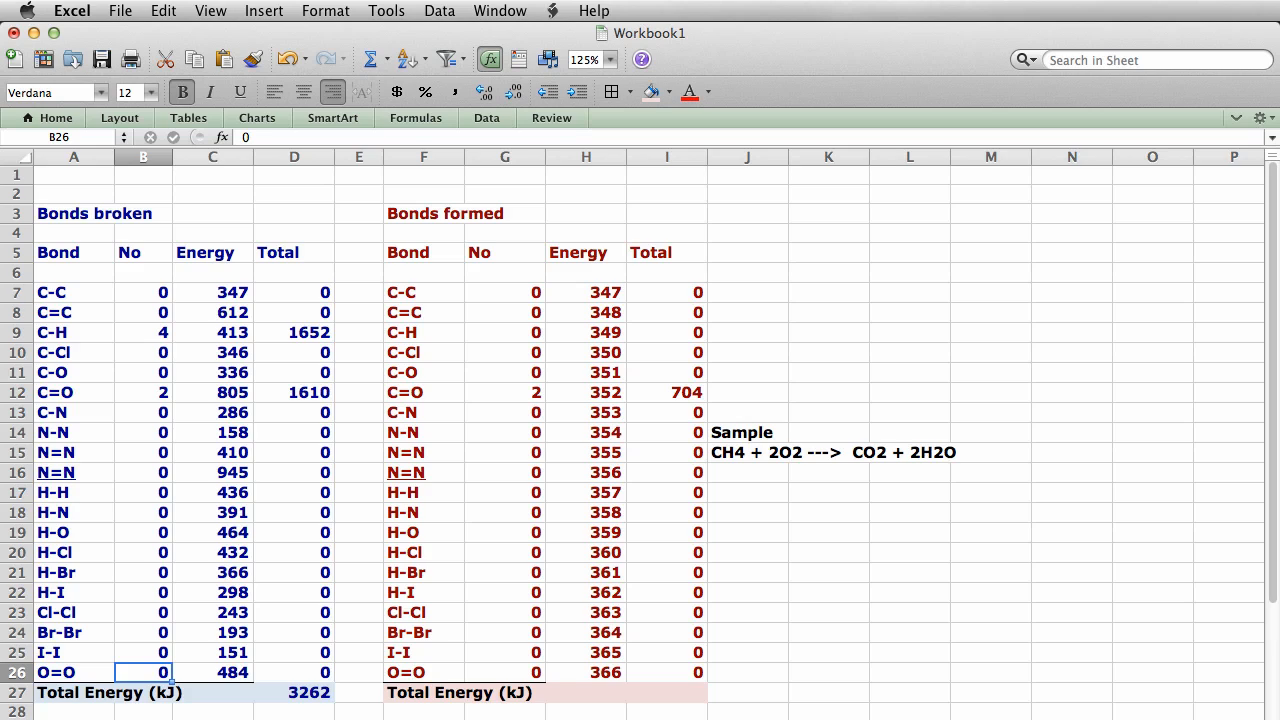
type("2")
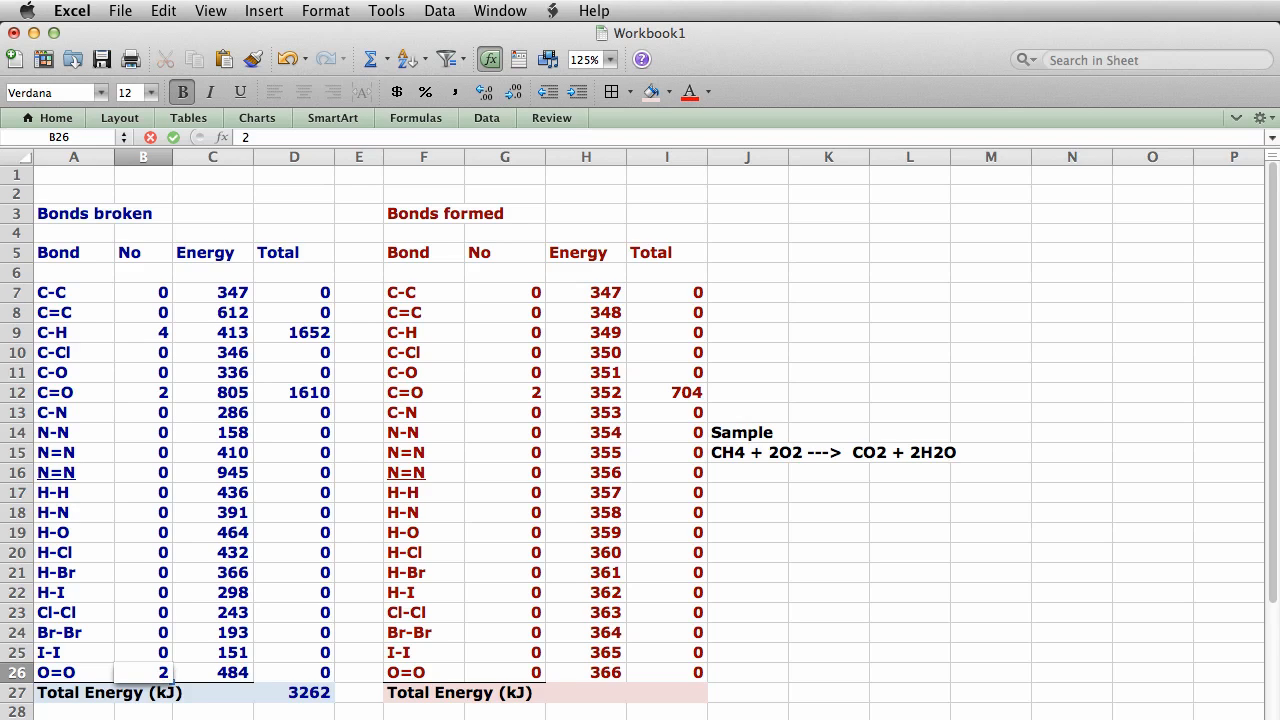
key("Return")
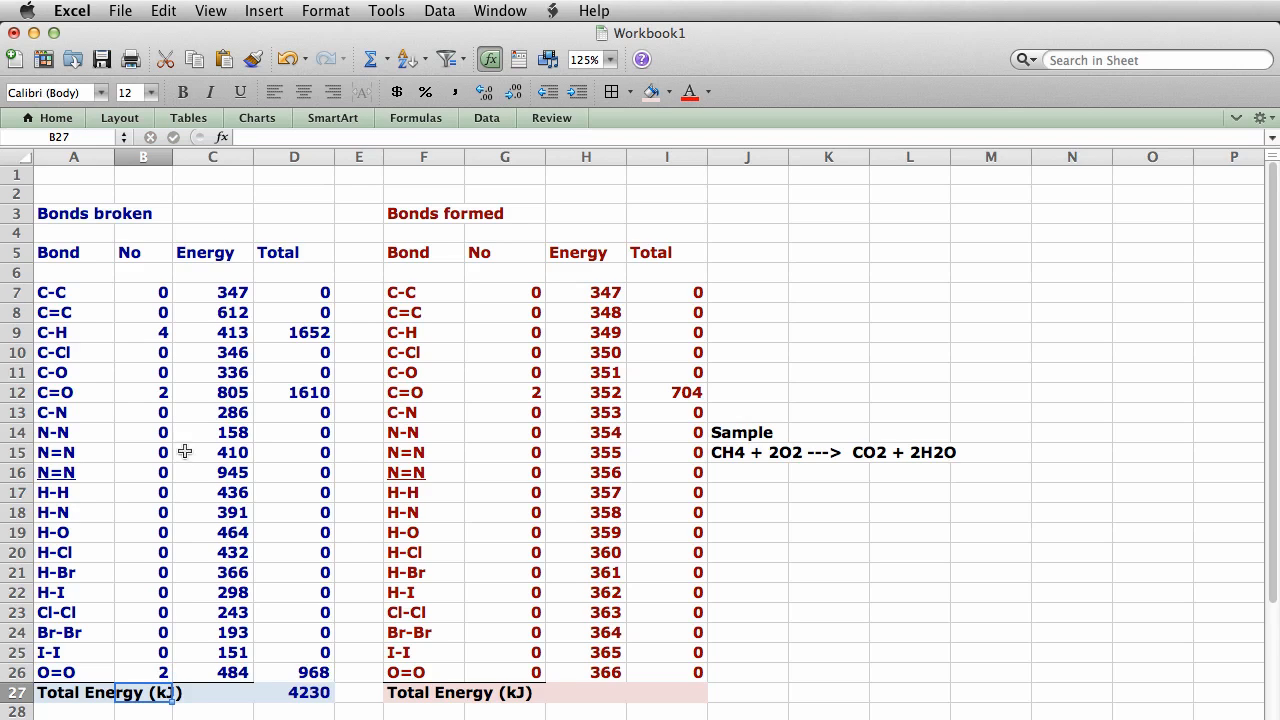
left_click(166, 394)
type("0")
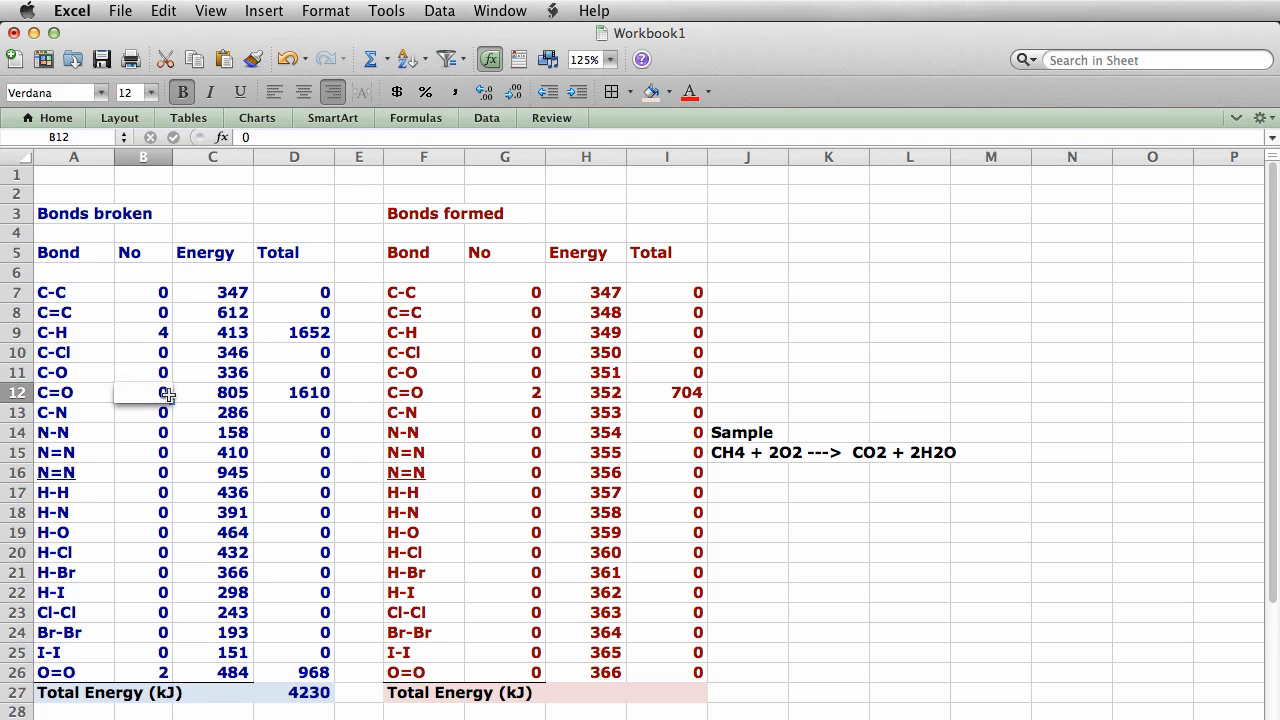
key("Return")
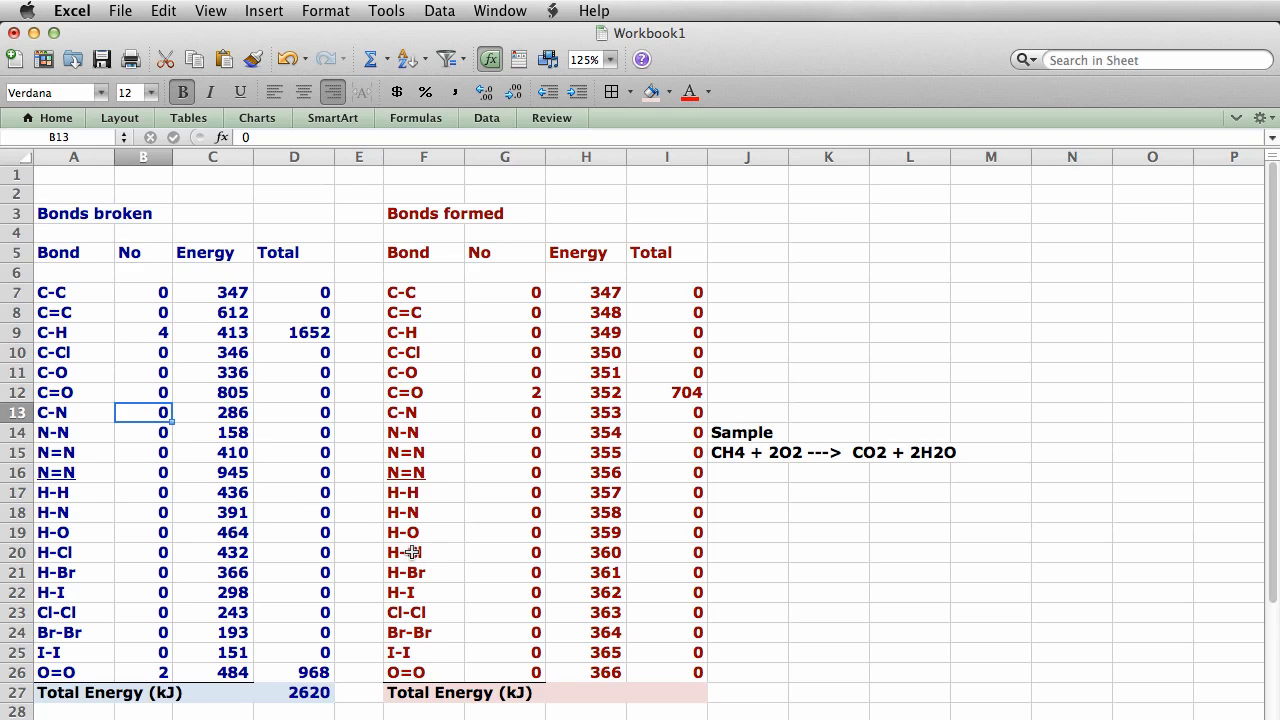
Step: Enter 4 as the number of H-O bonds formed in cell G19
left_click(538, 532)
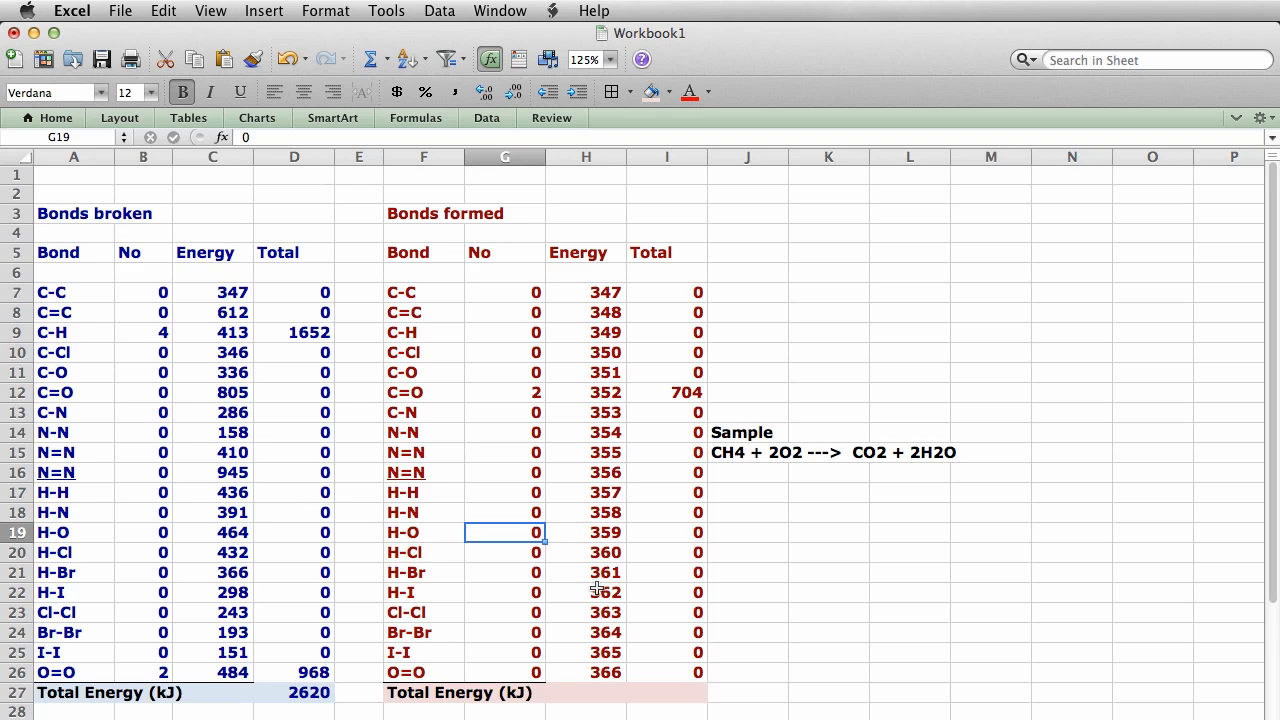
type("4")
key("Return")
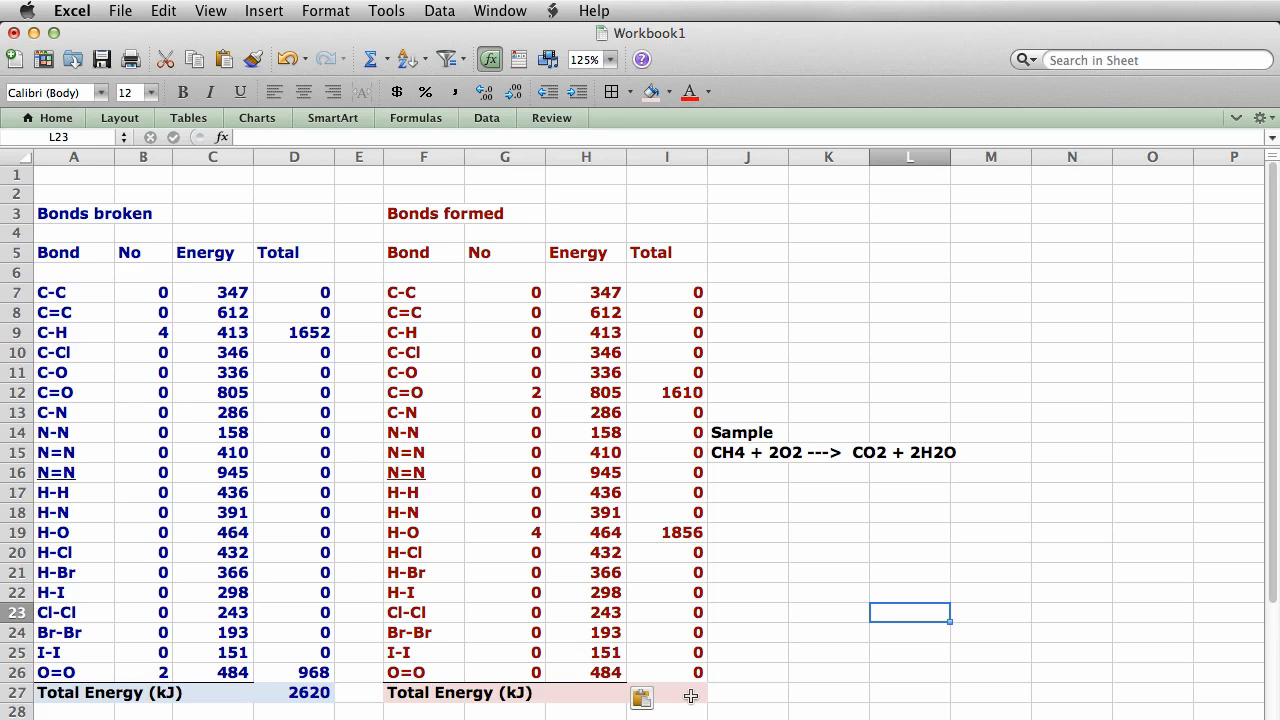
Step: Enter the formula =sum(I7:I26) in cell I27 to total the energy of the bonds formed
left_click(694, 695)
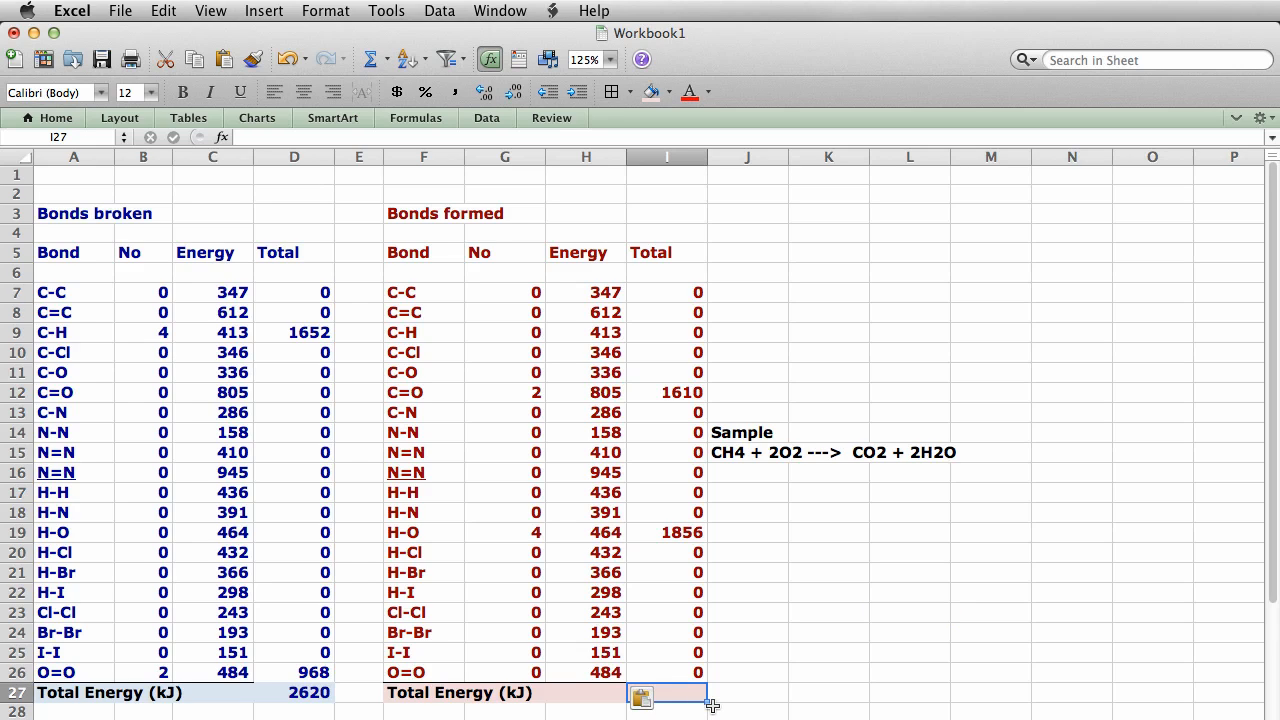
type("=")
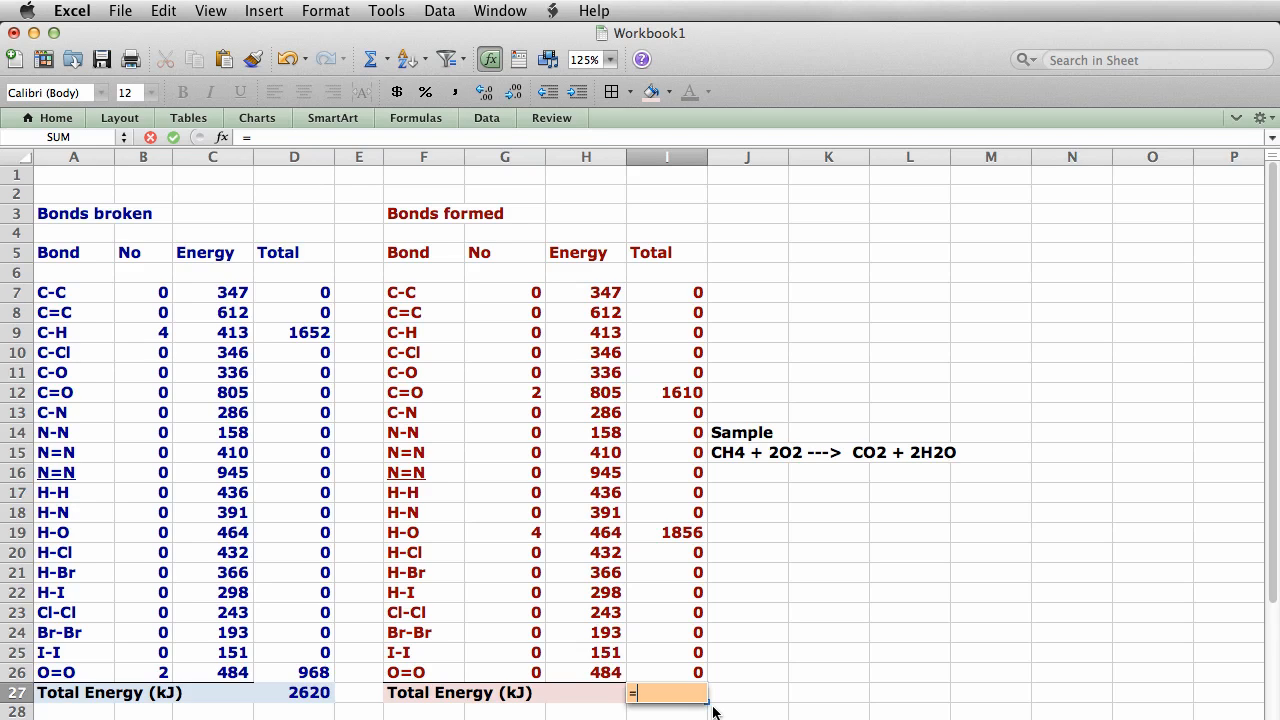
type("sum(")
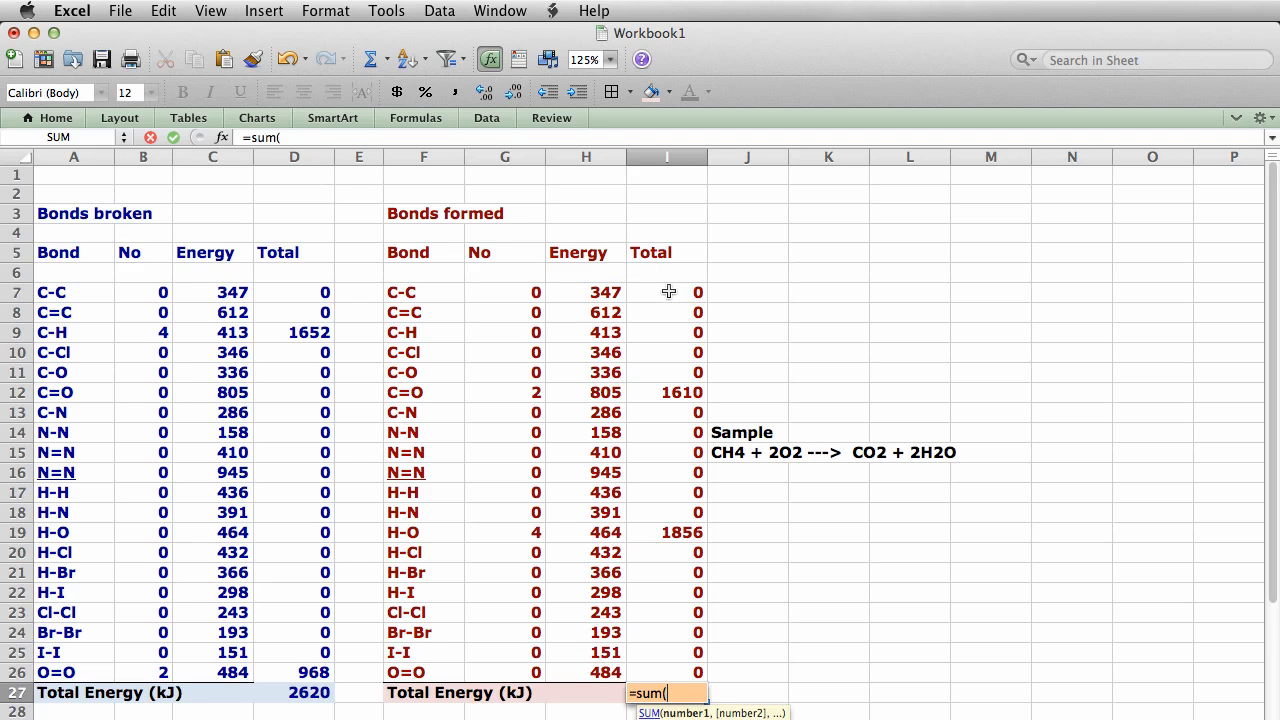
left_click_drag(669, 291, 694, 670)
type(")")
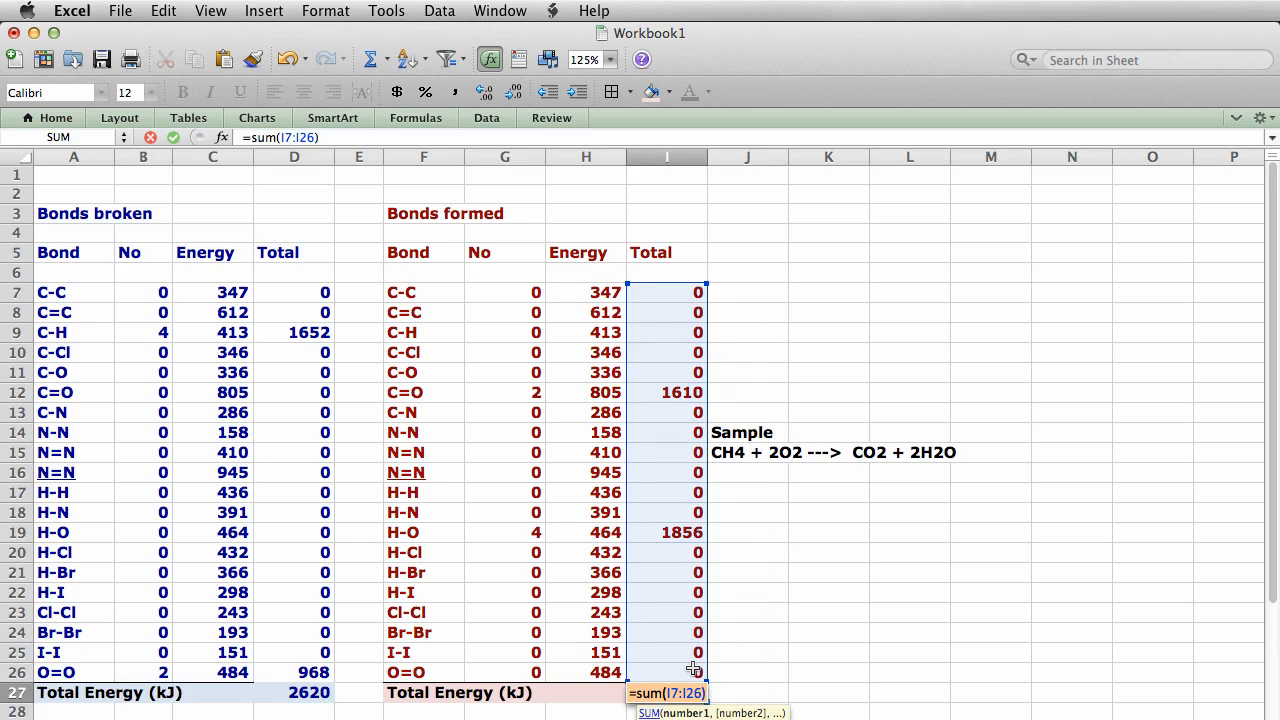
key("Return")
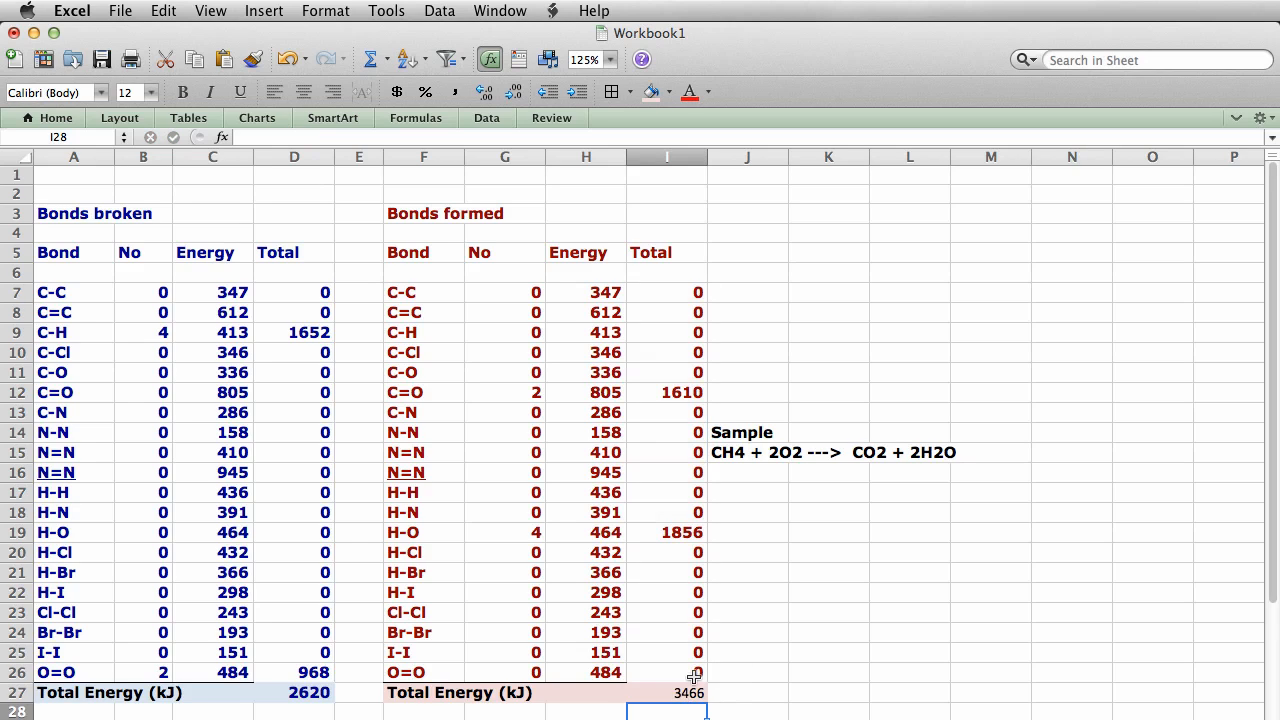
Step: Copy the formatting of cell I26 onto the bonds formed total in cell I27
left_click(692, 675)
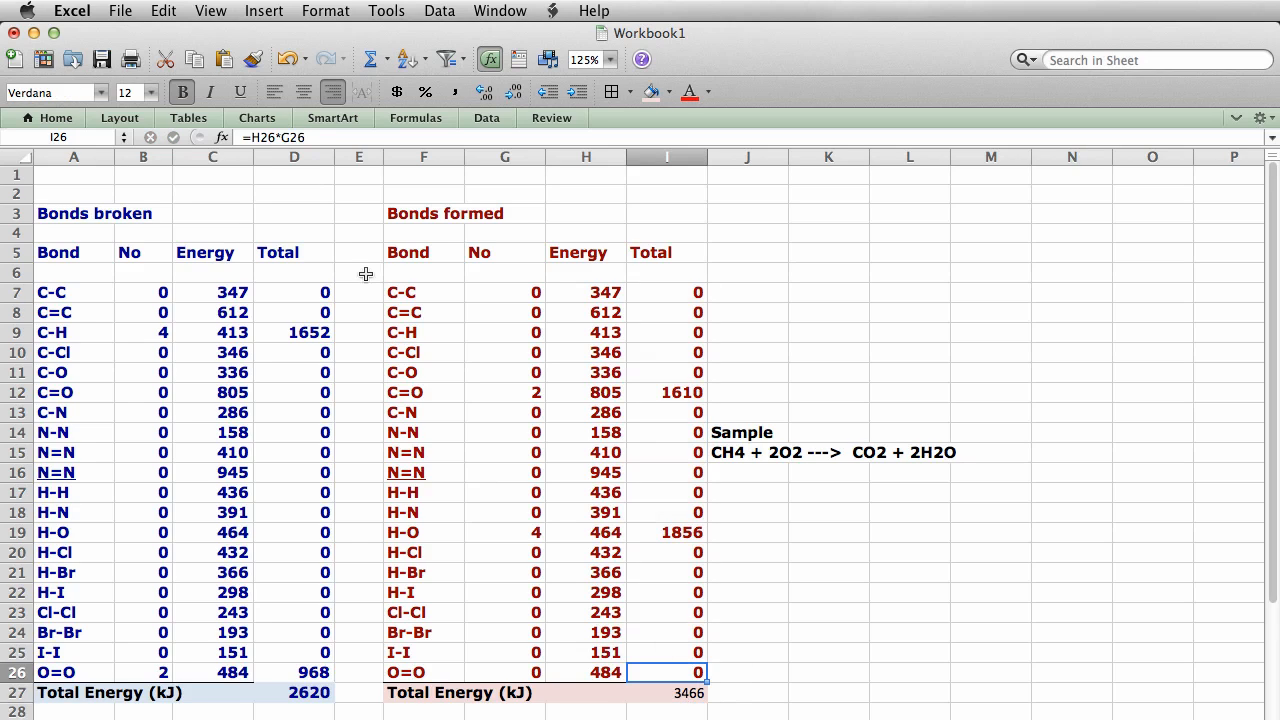
left_click(252, 62)
left_click_drag(692, 678, 692, 693)
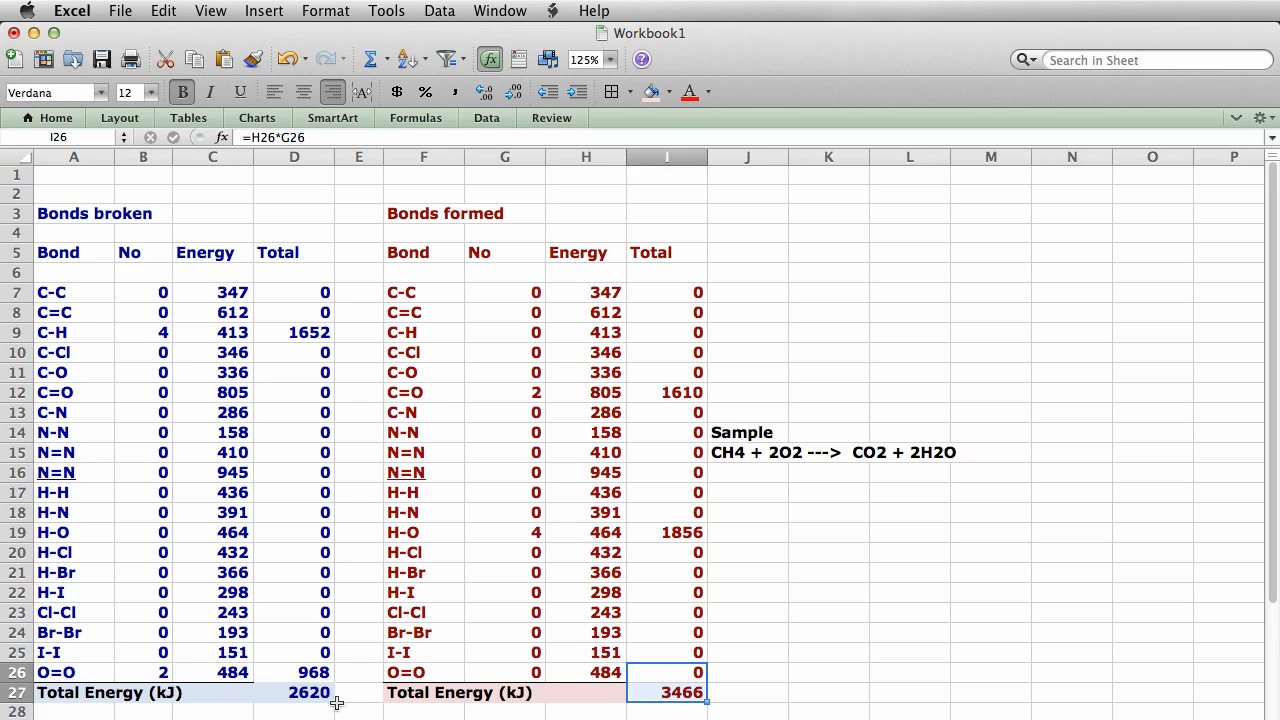
left_click(873, 322)
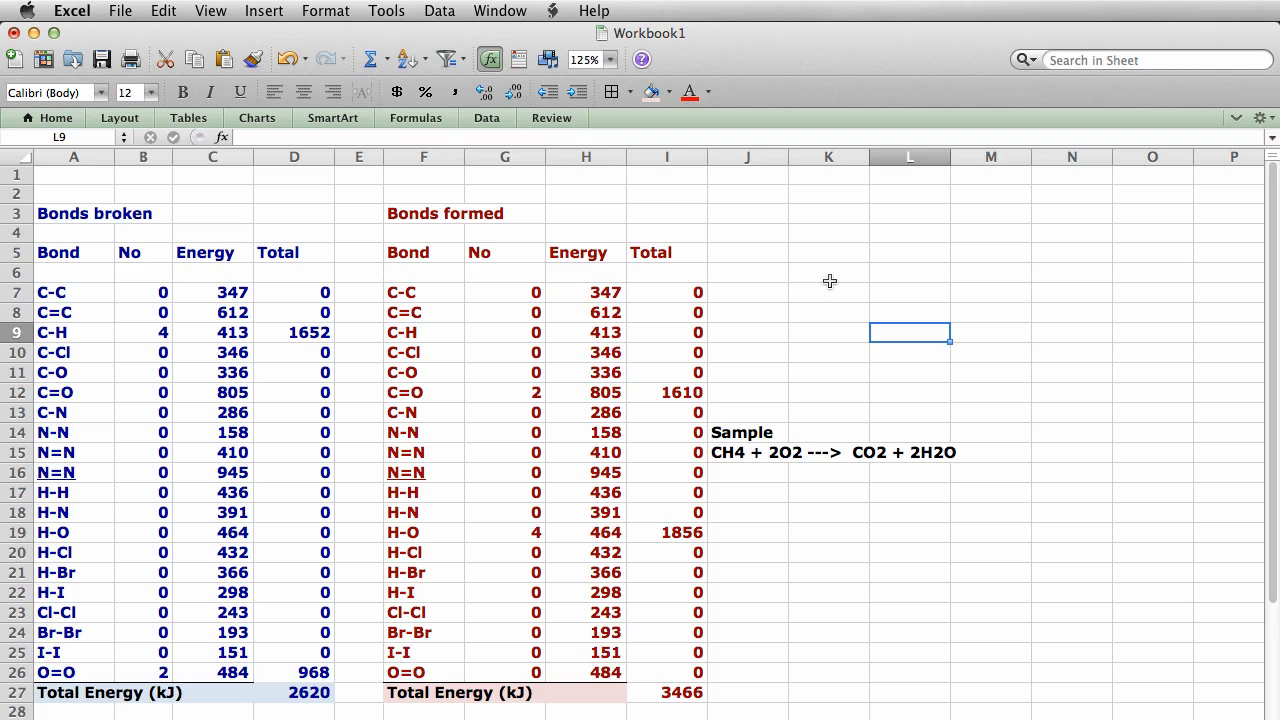
Step: Enter the labels "total energy in" in cell K3 and "total energy out" in cell K4
left_click(820, 216)
type("tot")
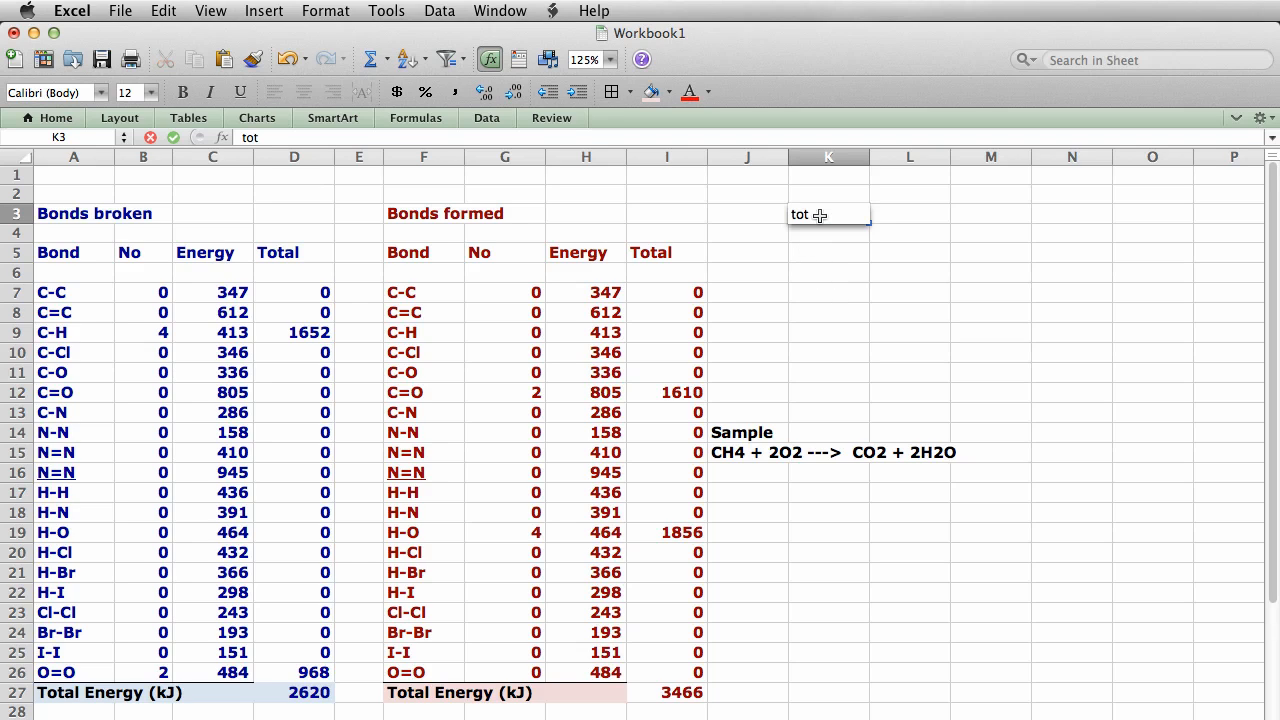
type("al energy in")
key("Return")
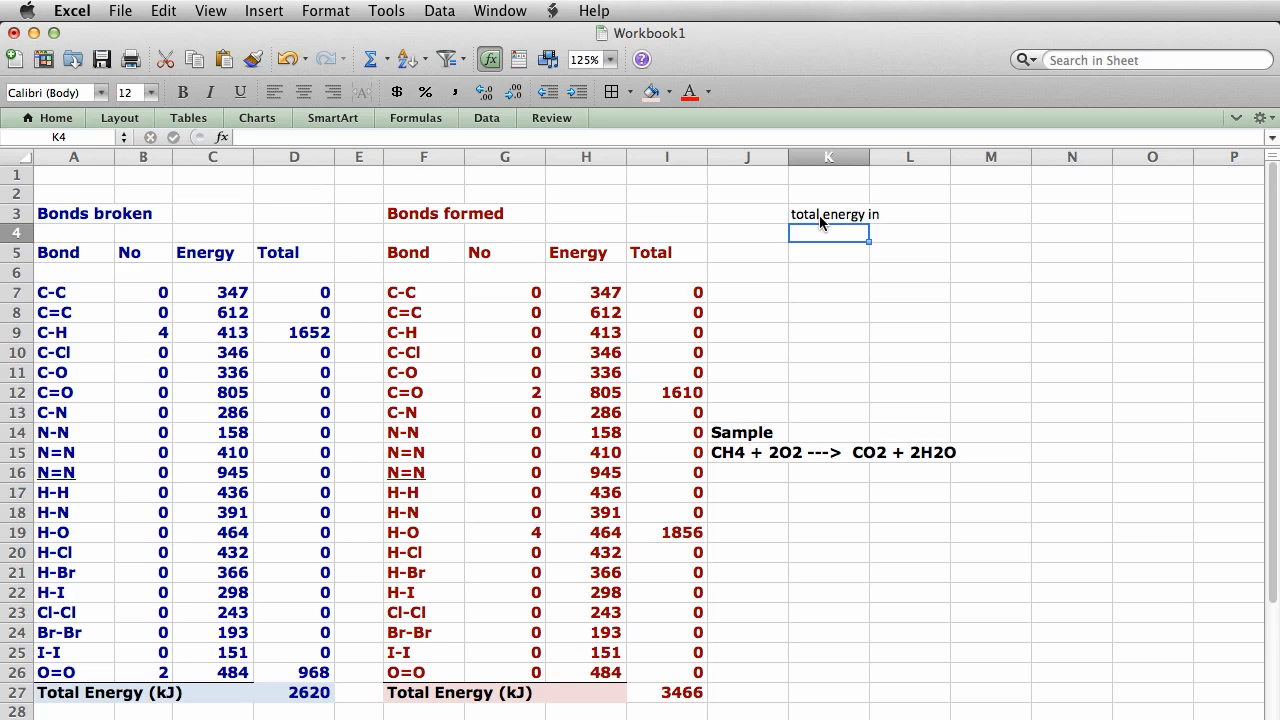
type("total energy out")
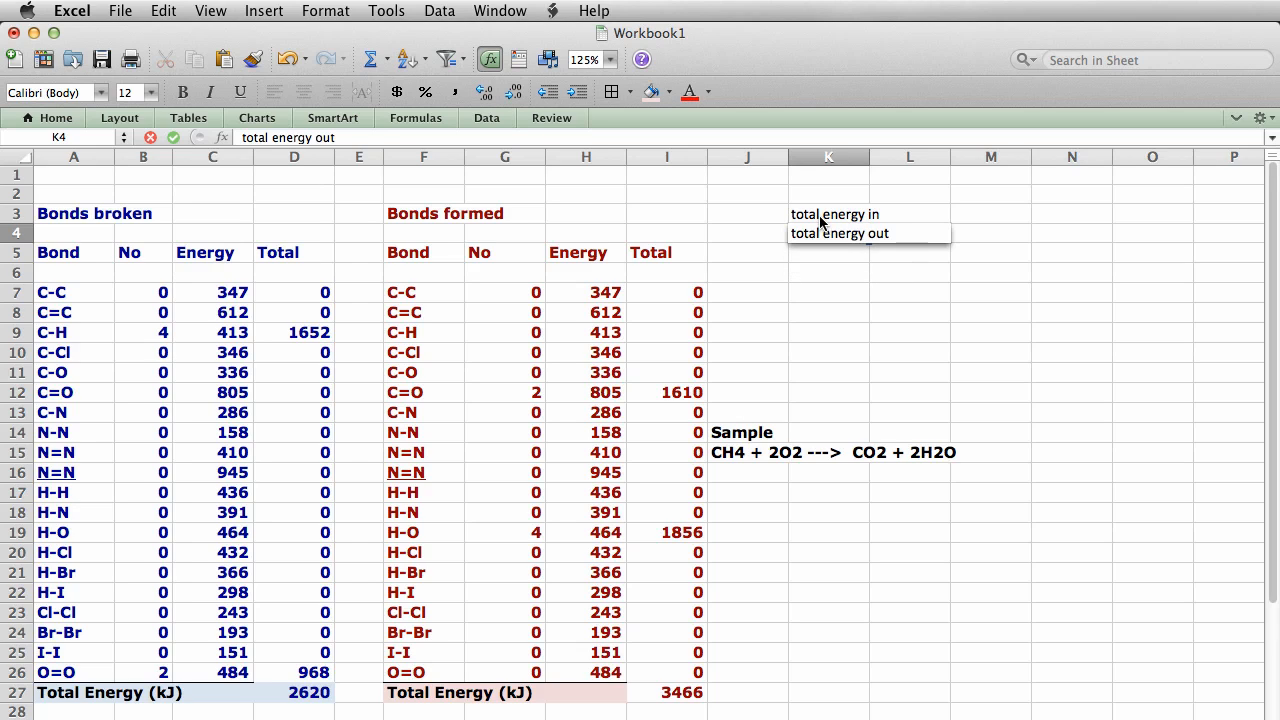
key("Return")
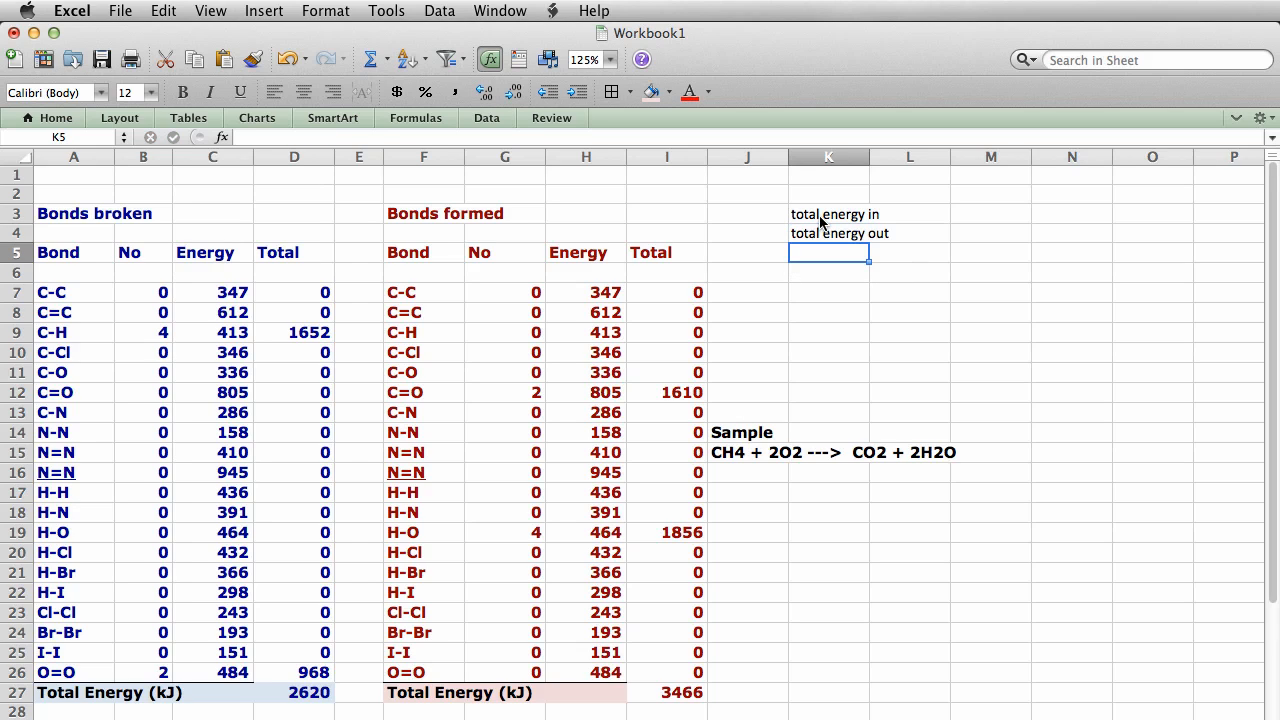
Step: Enter the label "energy change" in cell K5, and widen column K to about 14.83 and column L to about 12
type("energy")
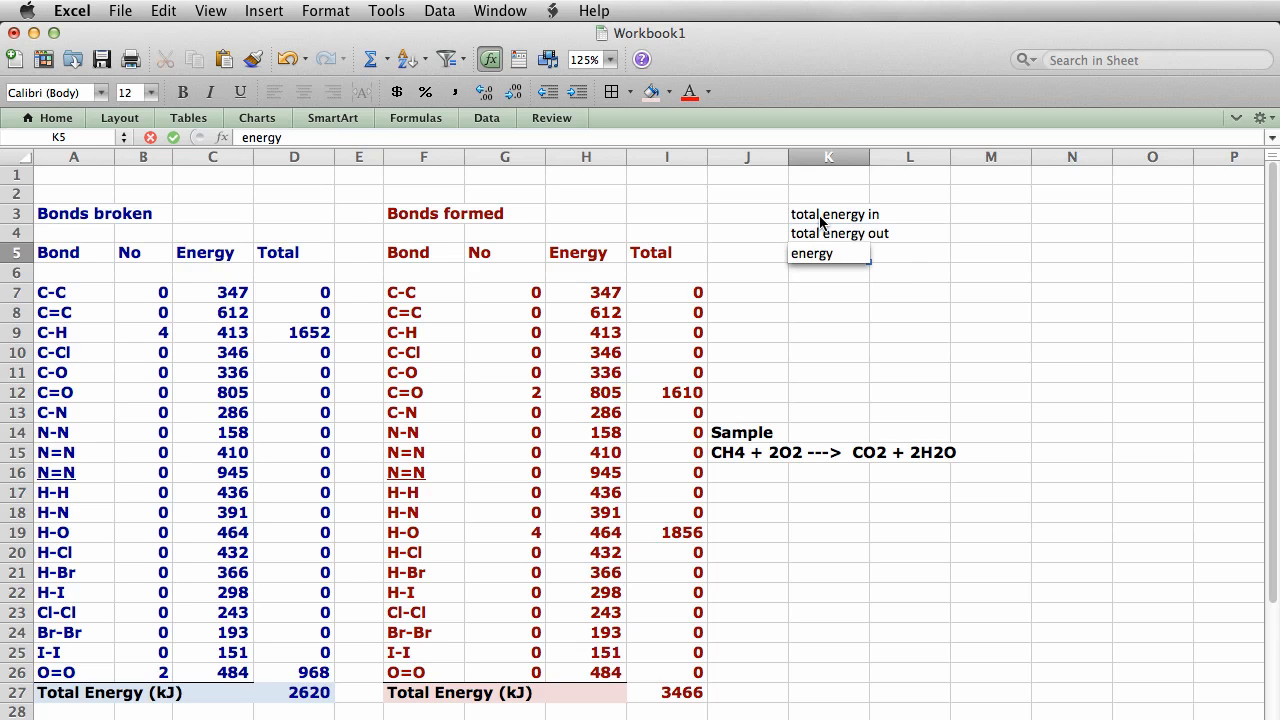
type(" change")
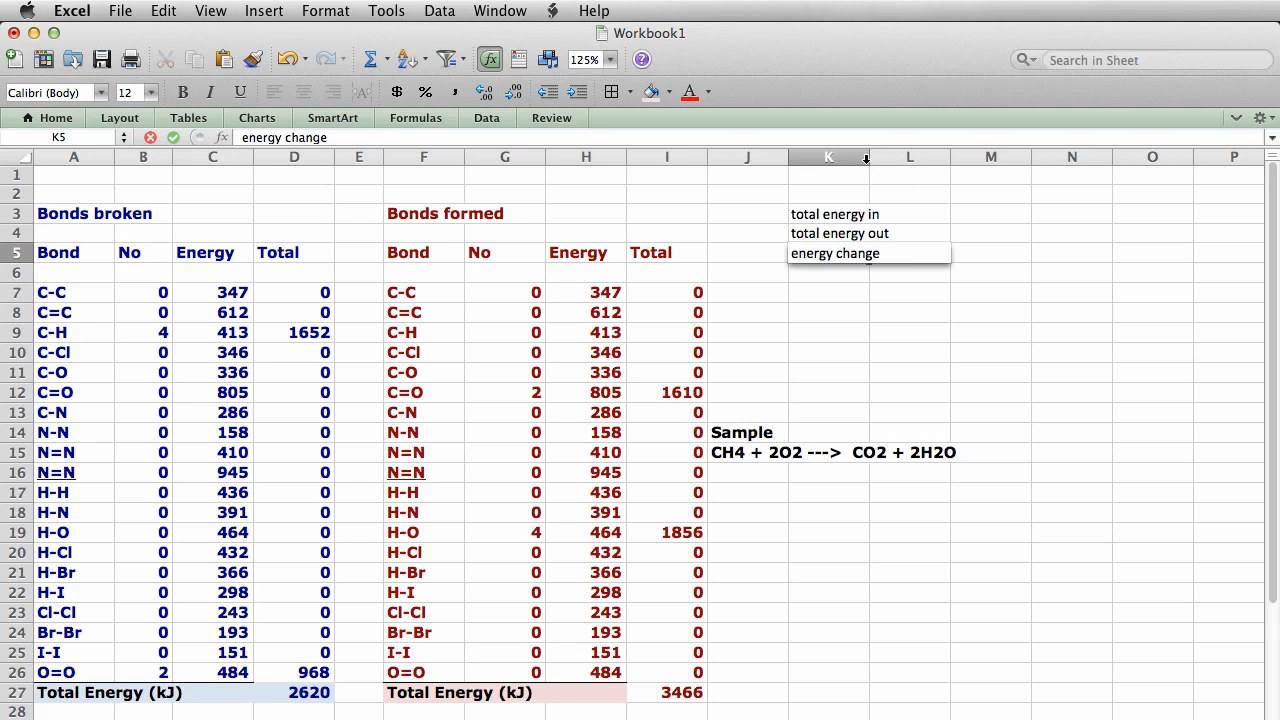
left_click(864, 156)
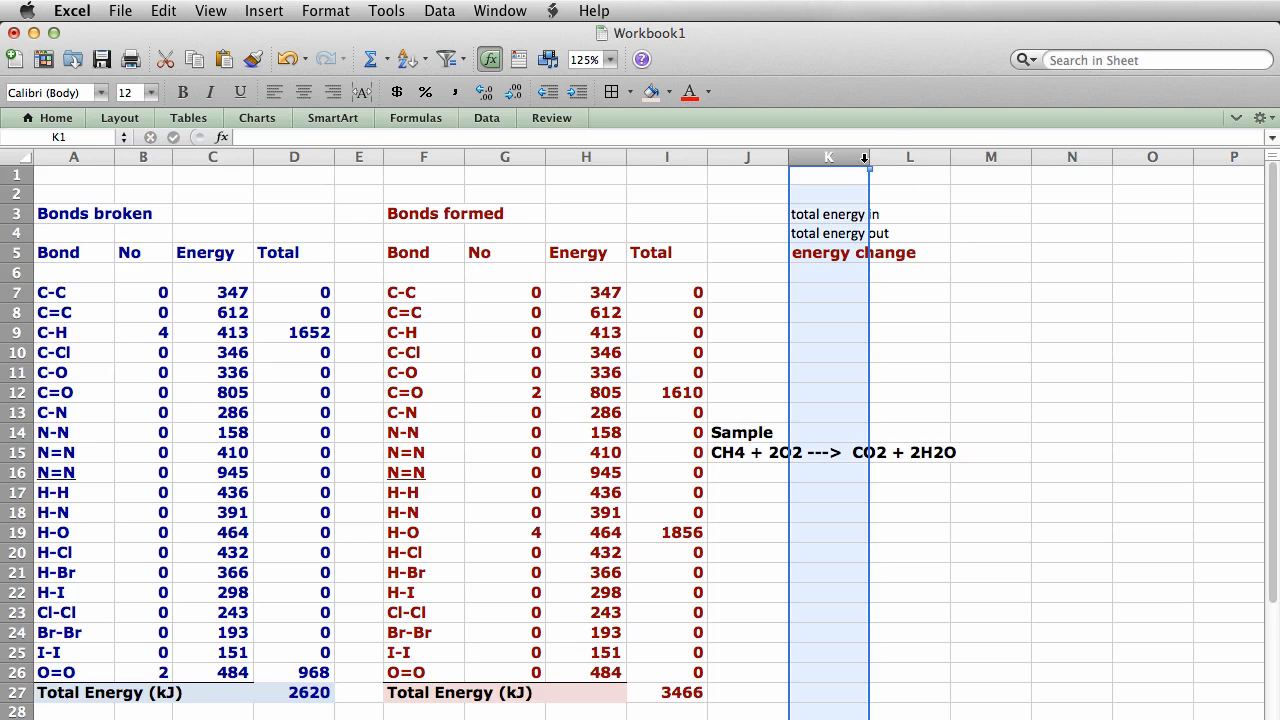
left_click_drag(869, 156, 907, 156)
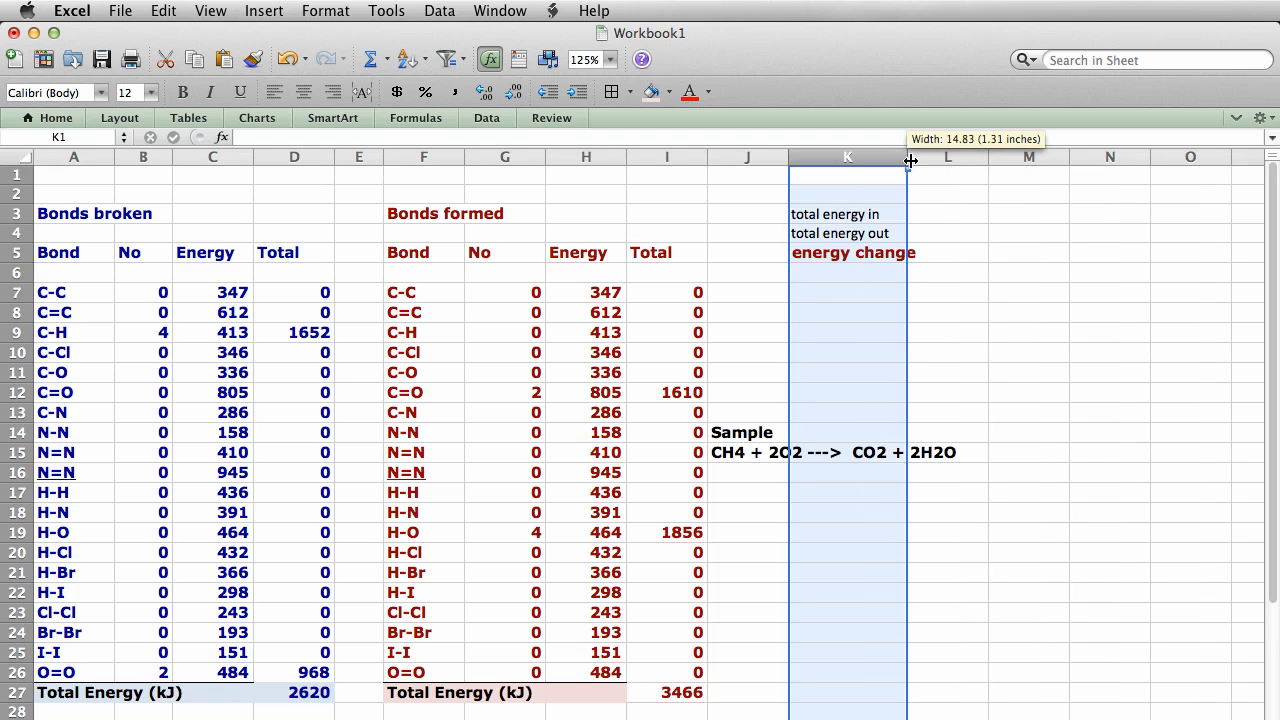
left_click_drag(990, 157, 1004, 157)
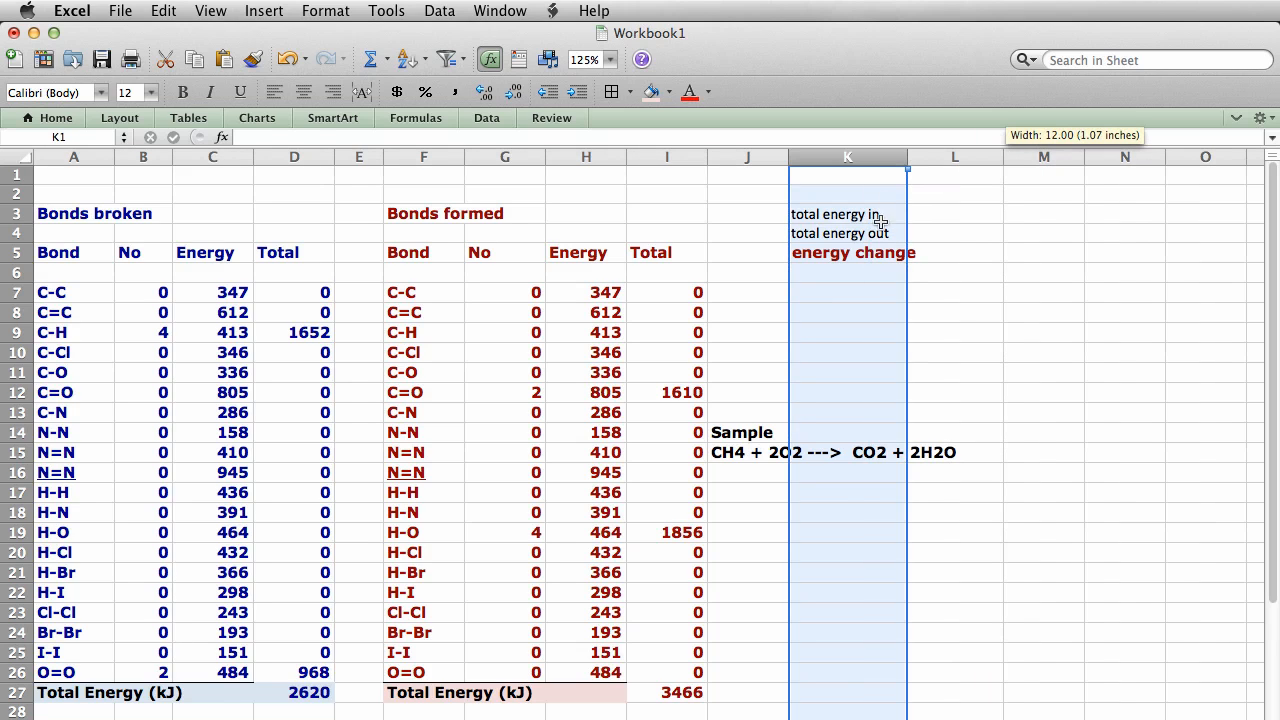
Step: Copy the "Bonds broken" heading's formatting onto the label in K3 and the "Bonds formed" heading's formatting onto the label in K4
left_click(870, 252)
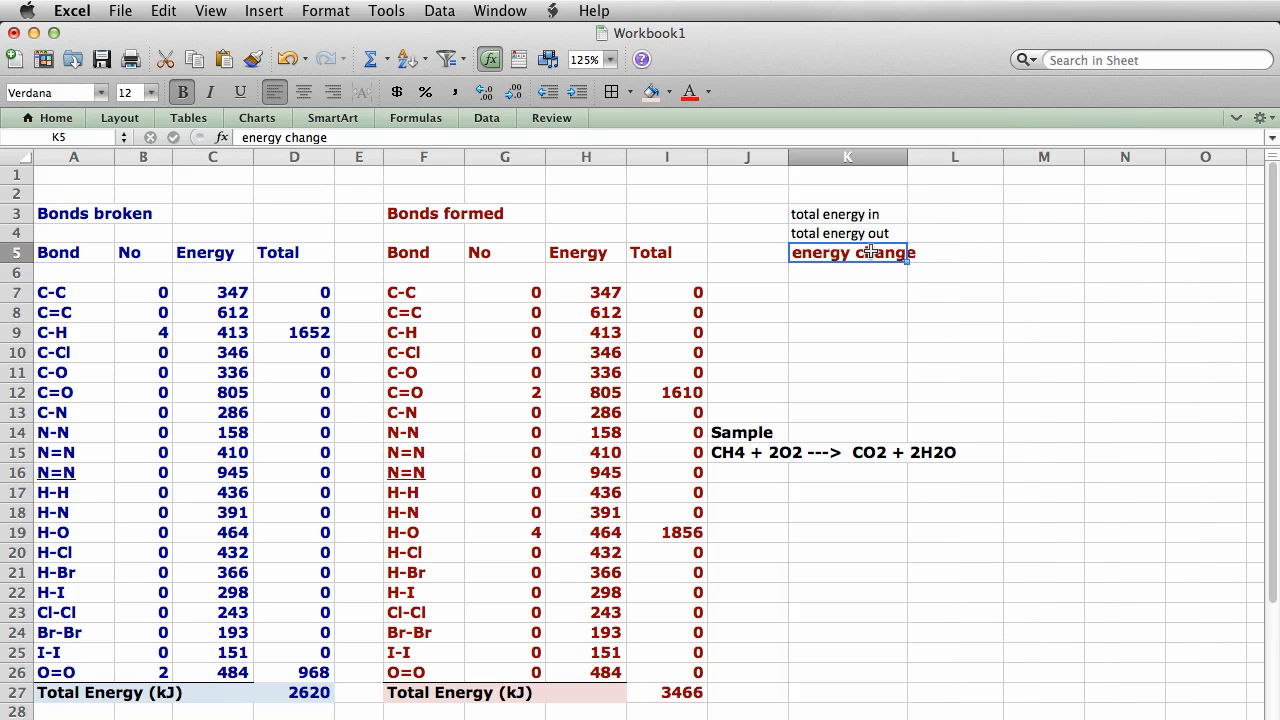
left_click(836, 214)
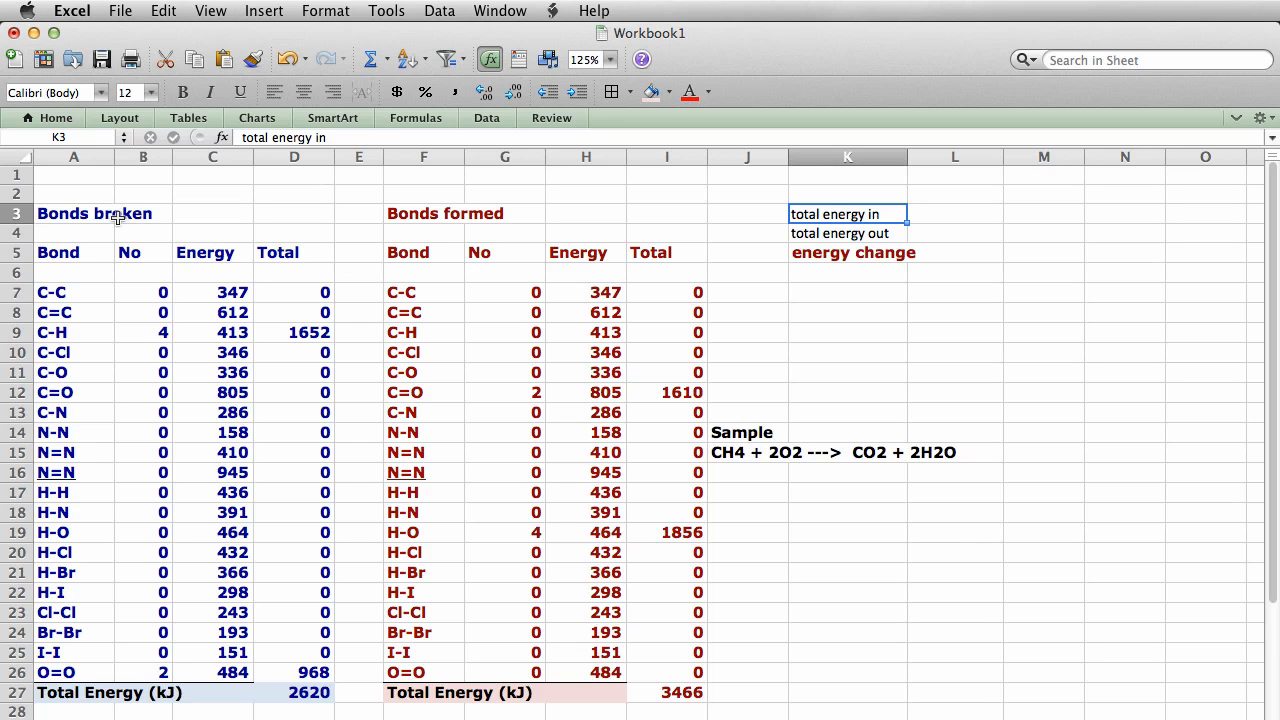
left_click(86, 212)
left_click(253, 60)
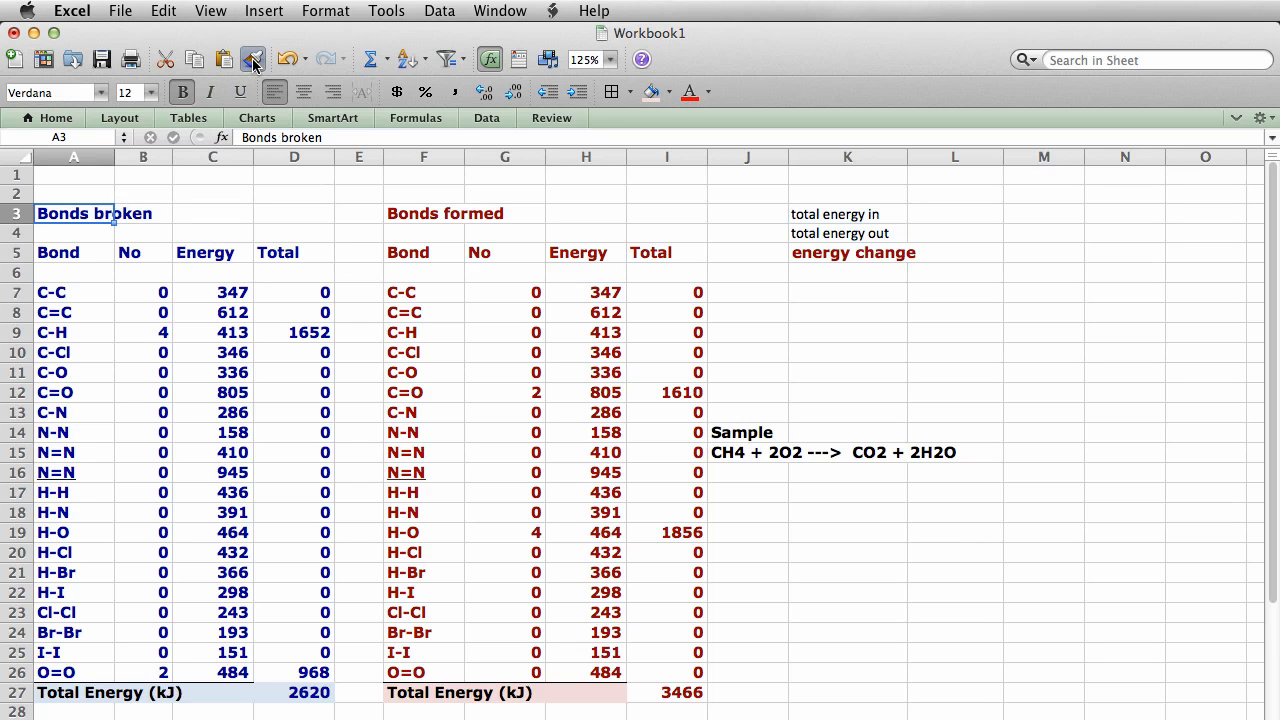
left_click(873, 215)
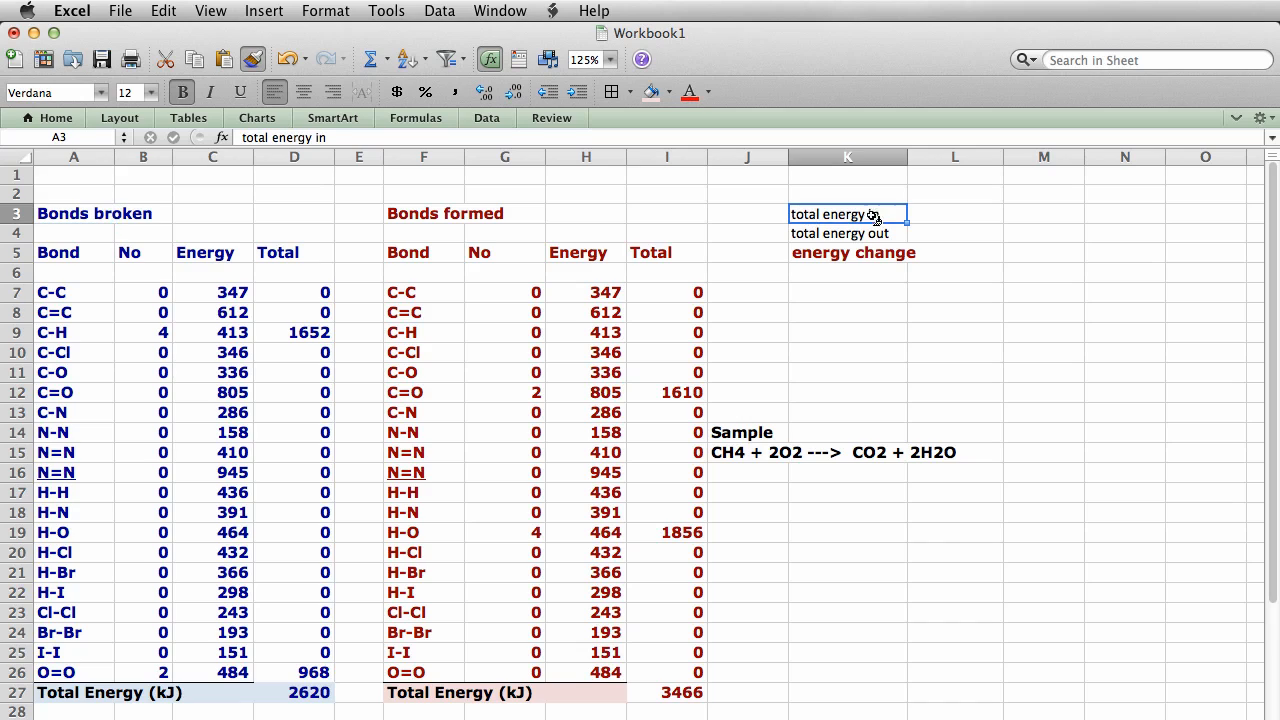
left_click(422, 221)
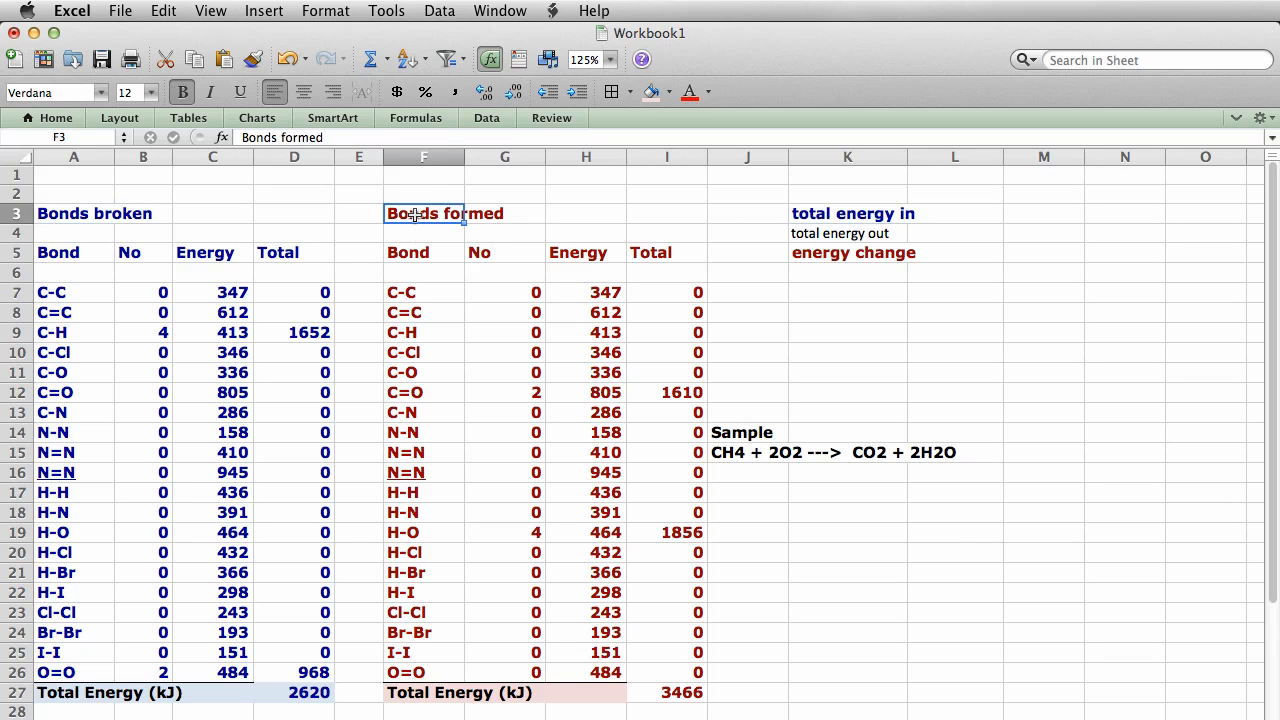
left_click(252, 60)
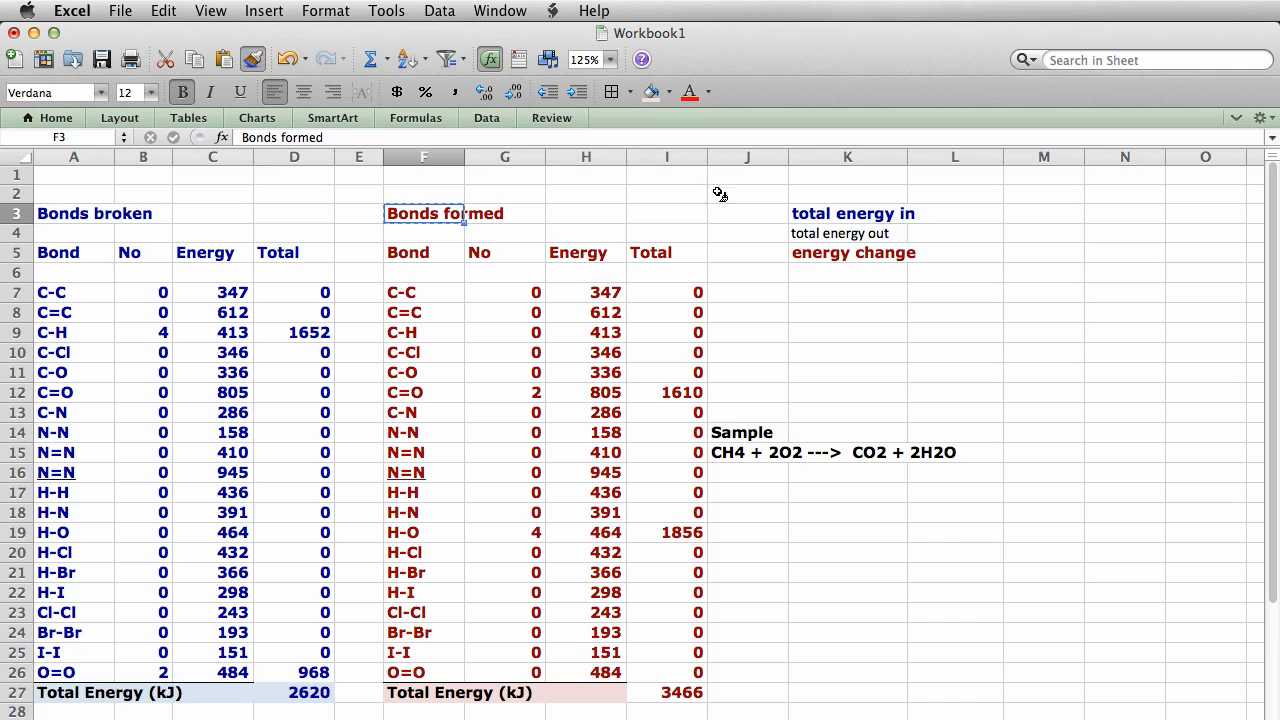
left_click(806, 240)
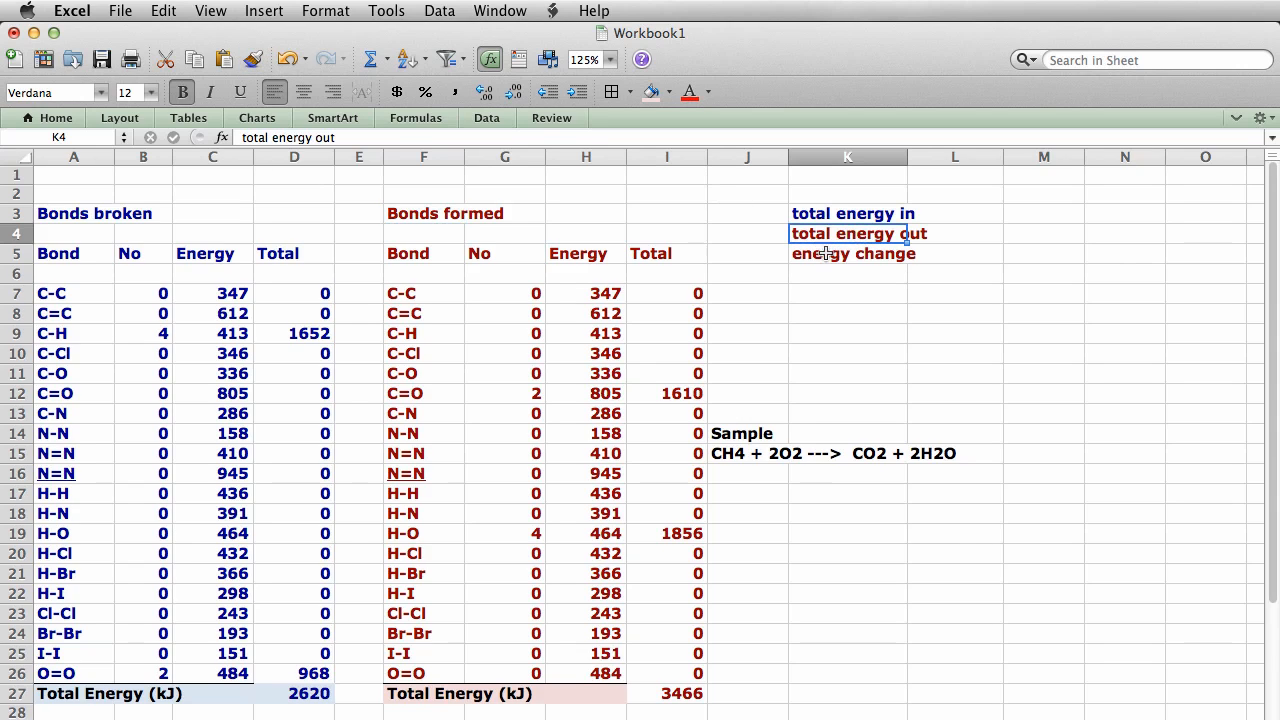
Step: Give the "energy change" label in K5 blue text and a yellow fill, and widen column K to fit the labels
left_click(818, 254)
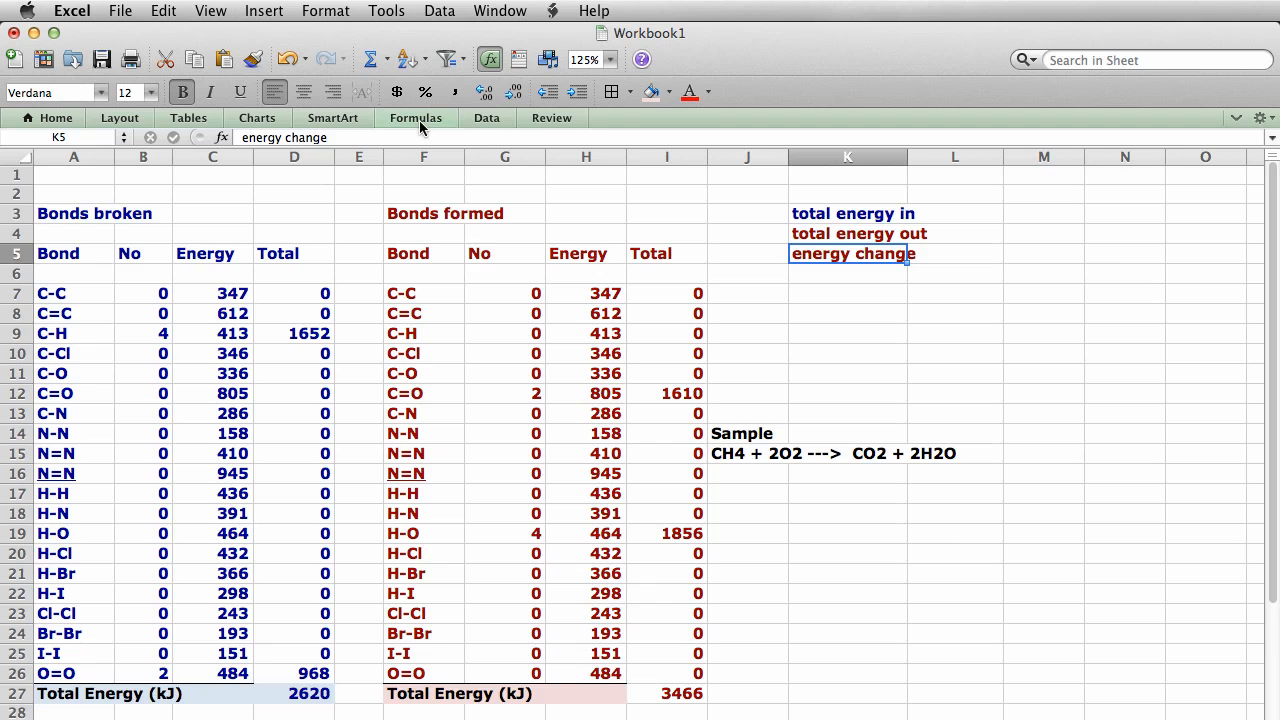
left_click(705, 95)
left_click(729, 161)
left_click(669, 92)
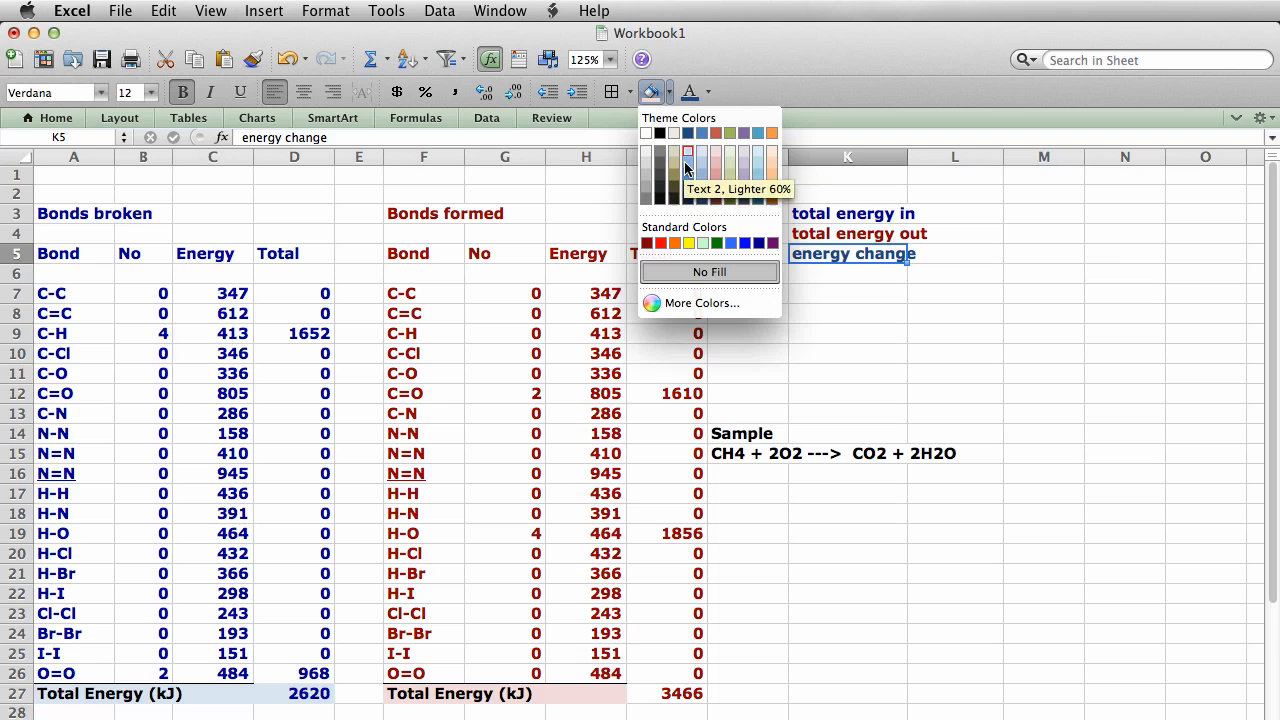
left_click(689, 243)
left_click(868, 311)
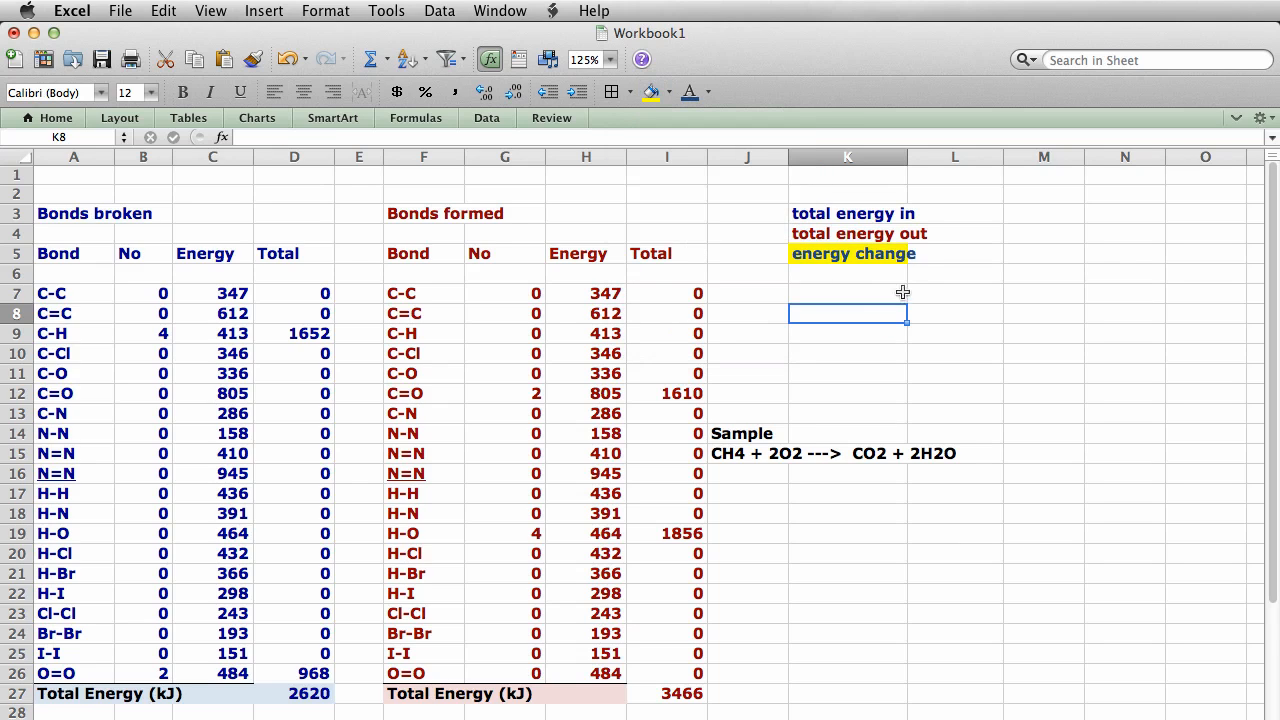
left_click_drag(907, 157, 928, 157)
Step: Enter =D27 in cell L3 for the total energy in and =I27 in cell L4 for the total energy out
left_click(971, 209)
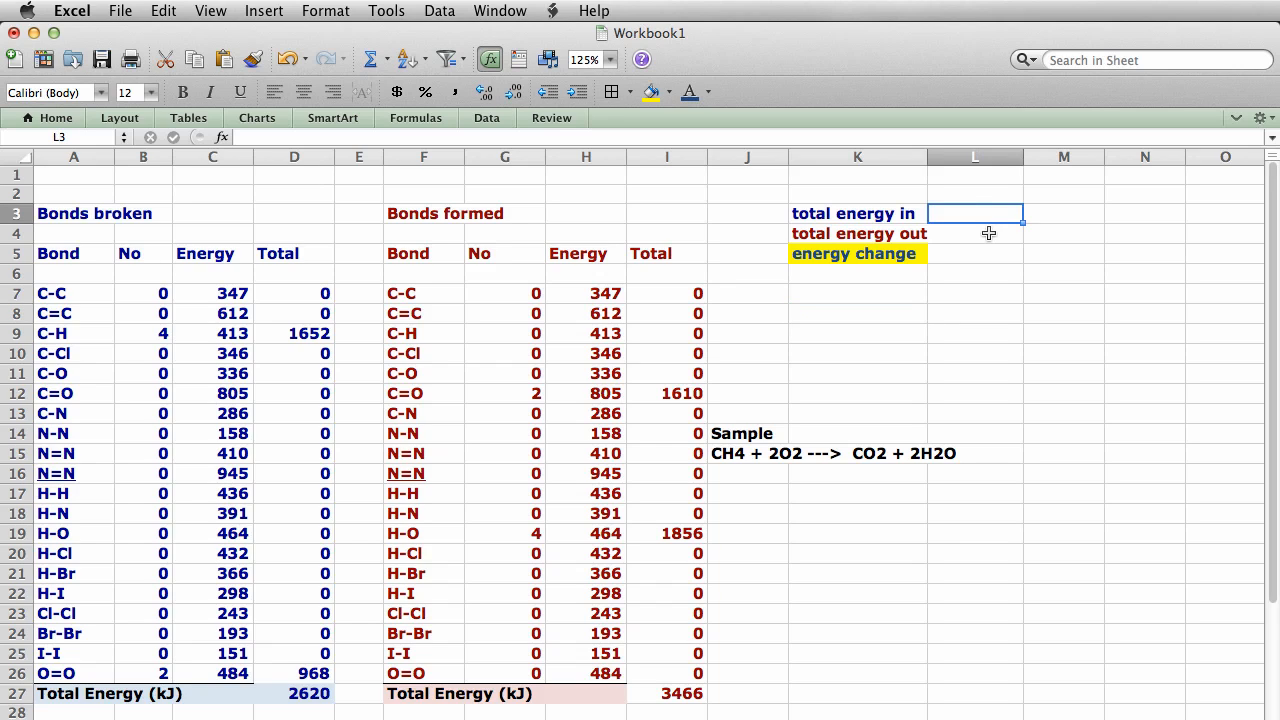
type("=")
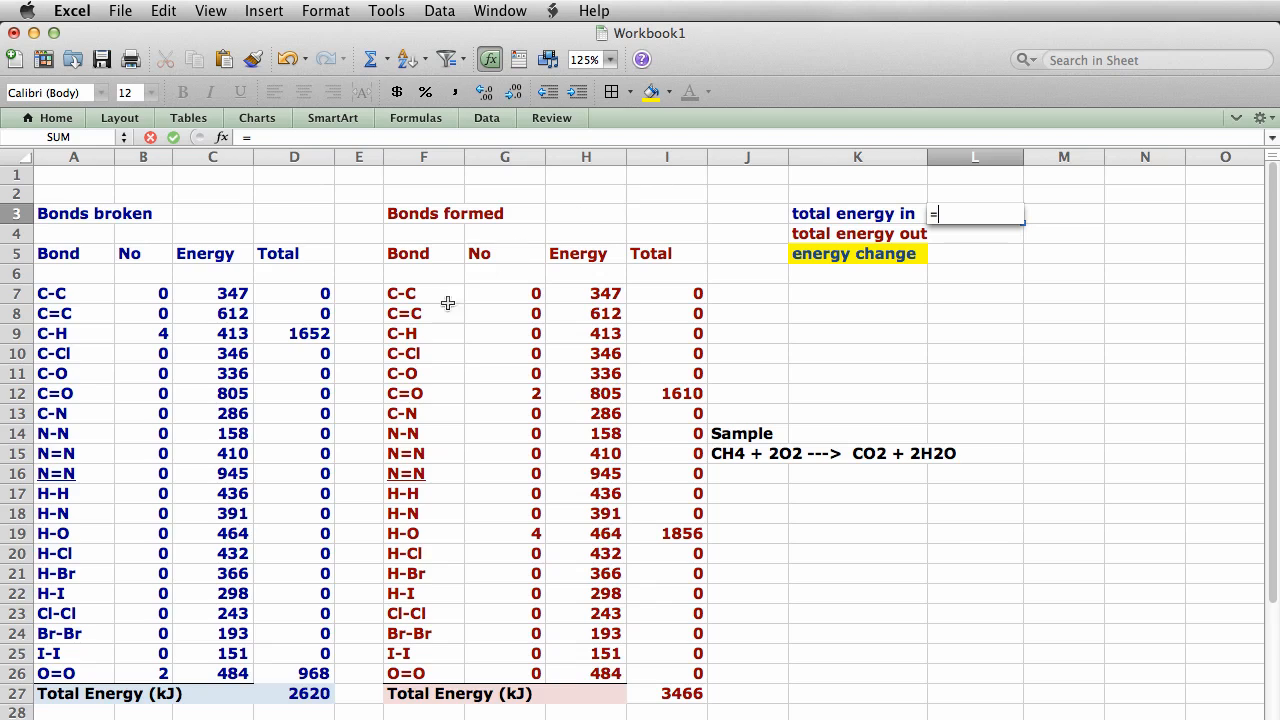
left_click(312, 695)
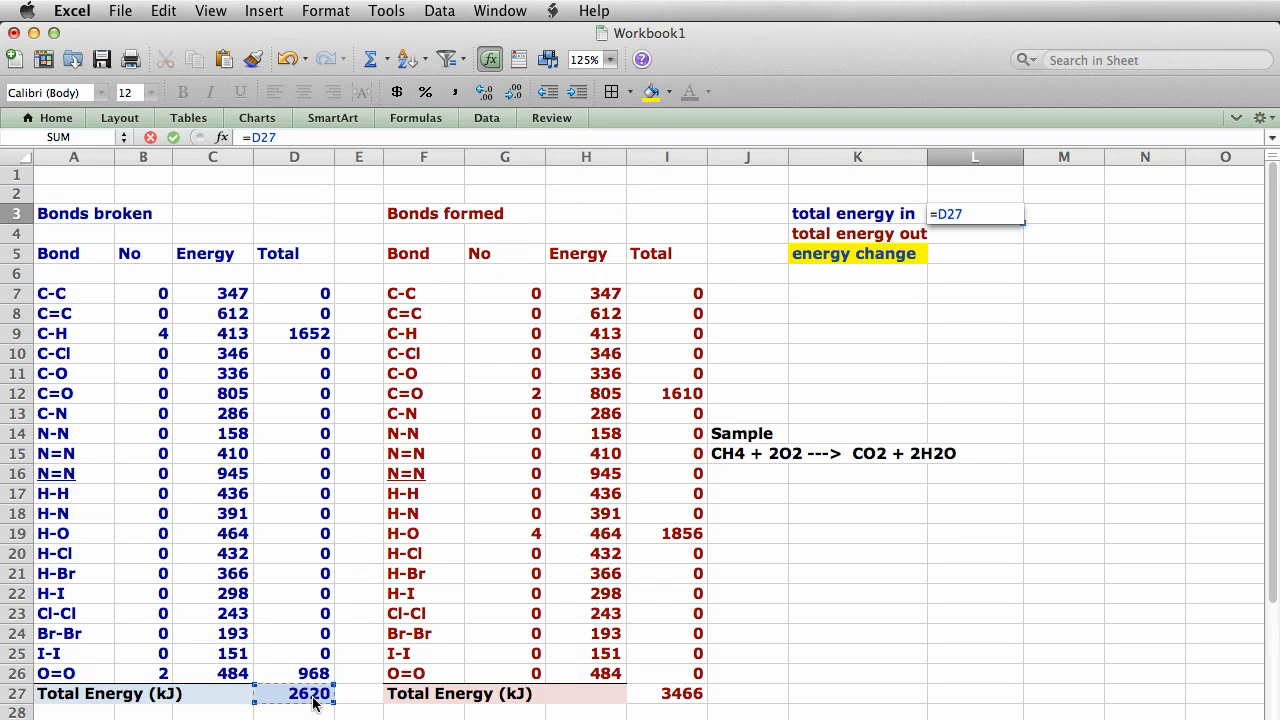
key("Return")
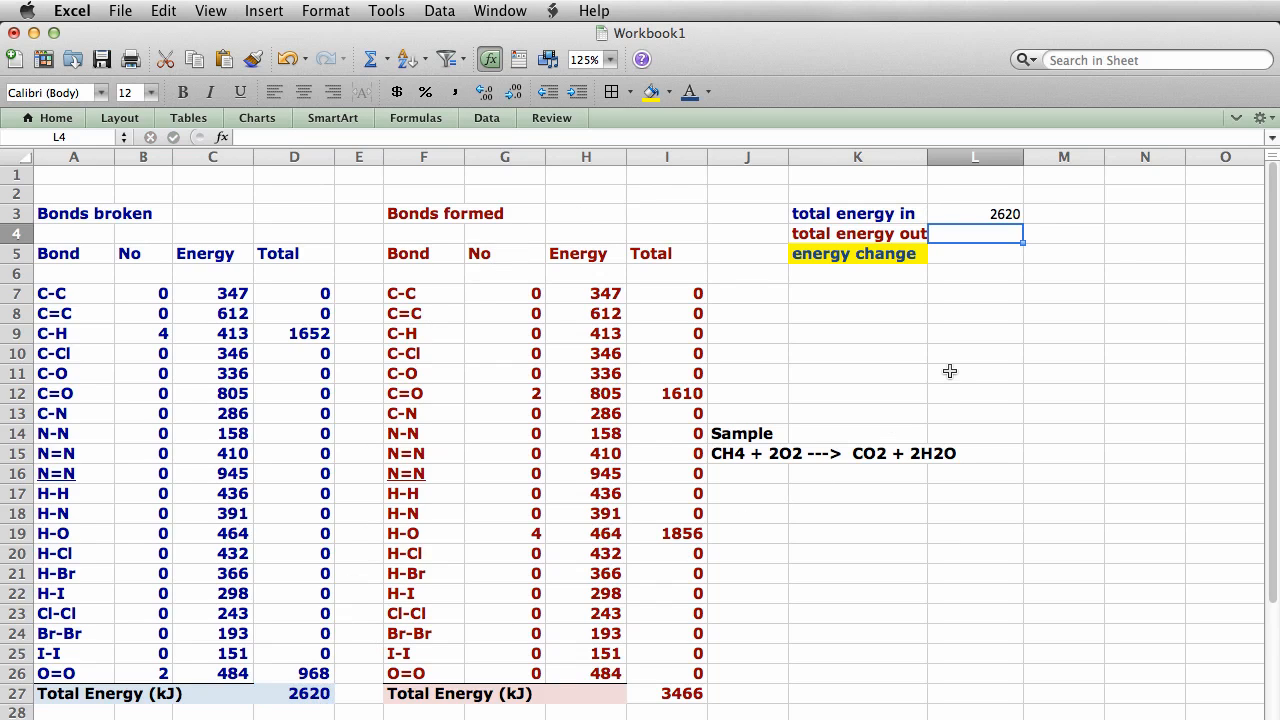
type("=")
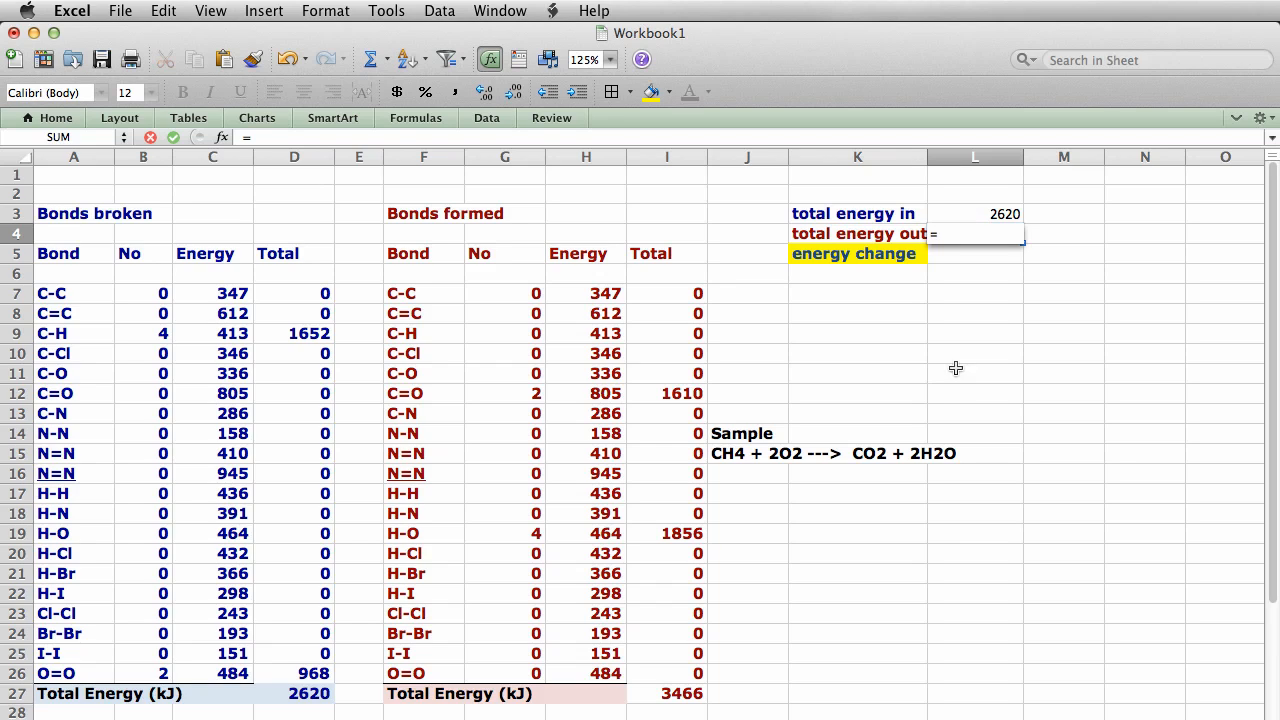
left_click(677, 700)
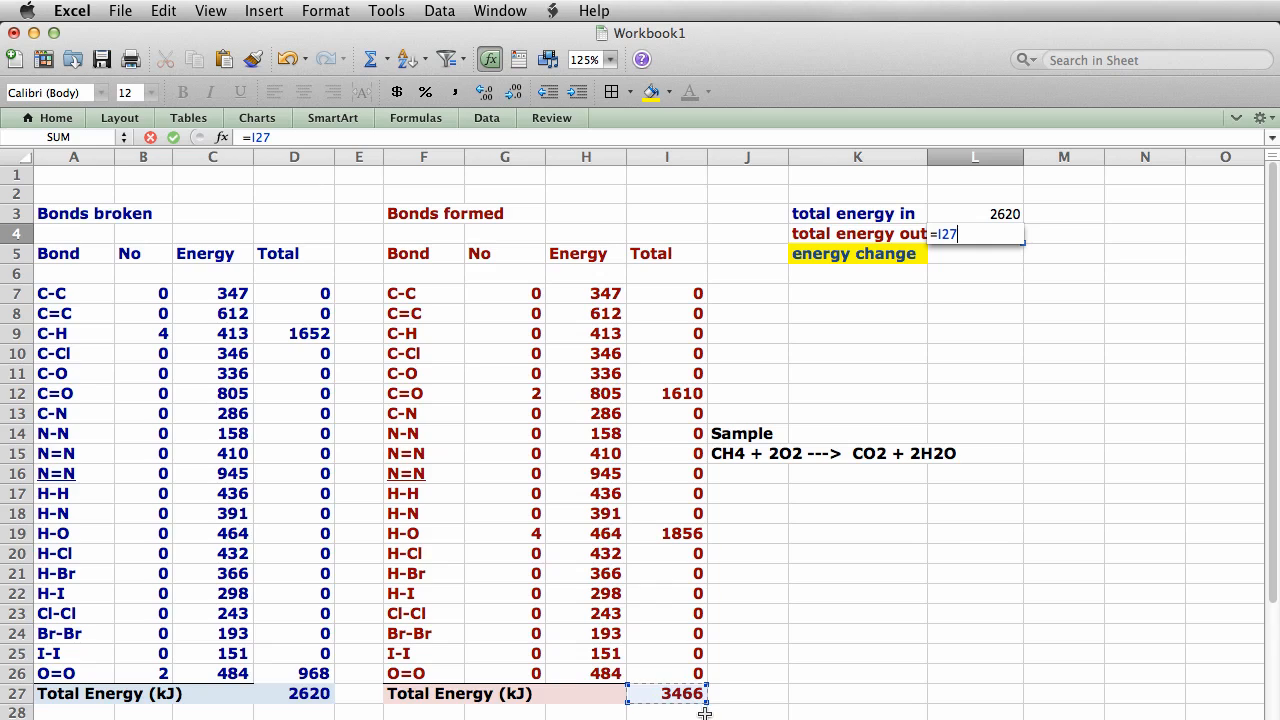
key("Return")
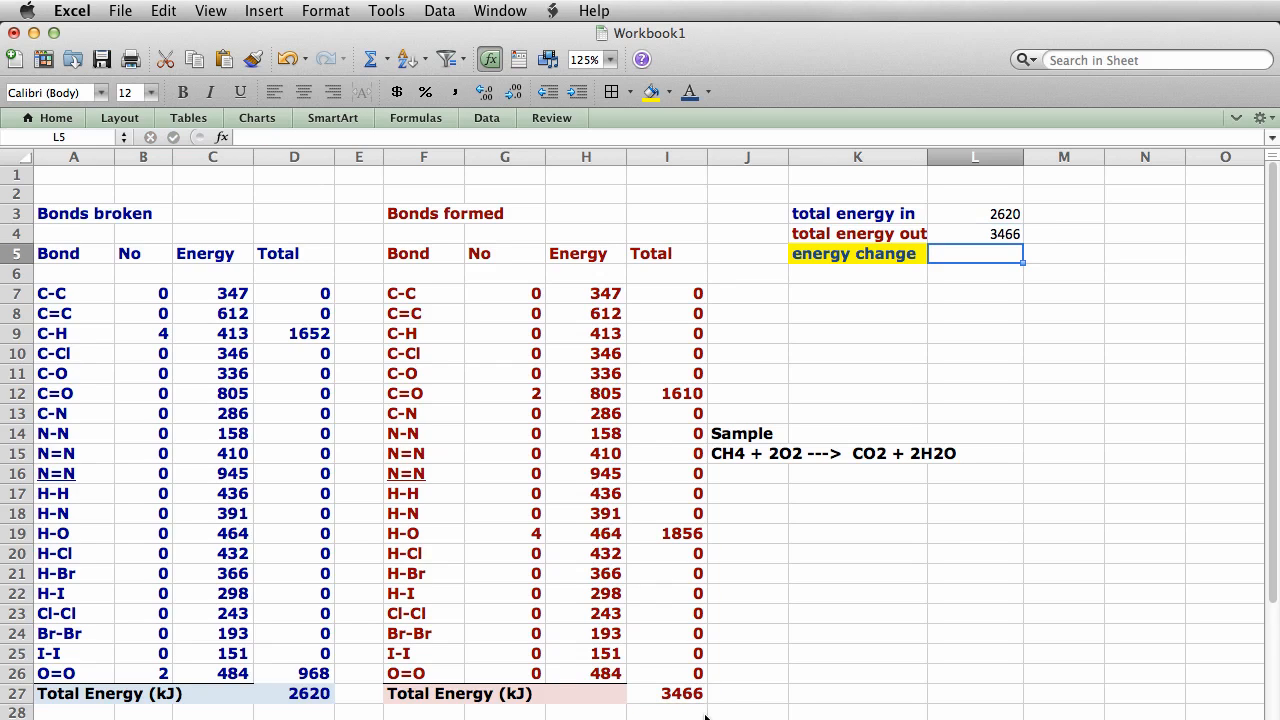
Step: Enter the formula =L3-L4 in cell L5 to calculate the energy change
type("=")
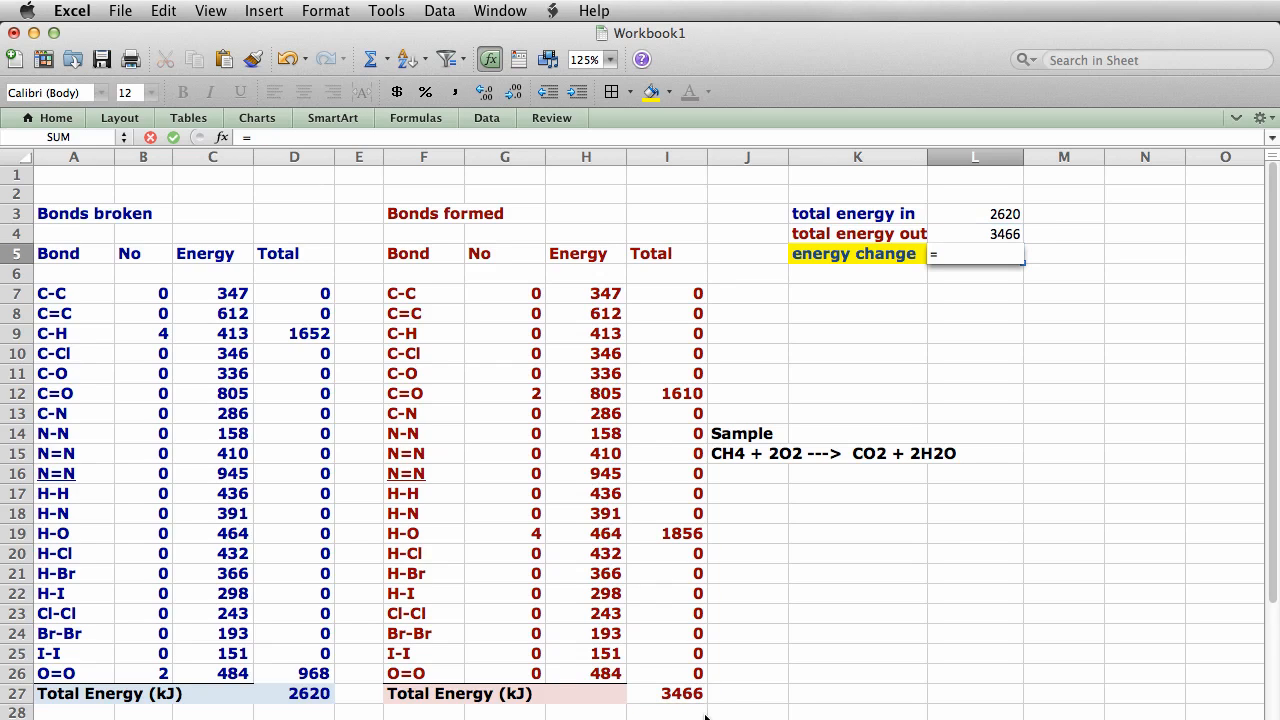
left_click(991, 219)
type("-")
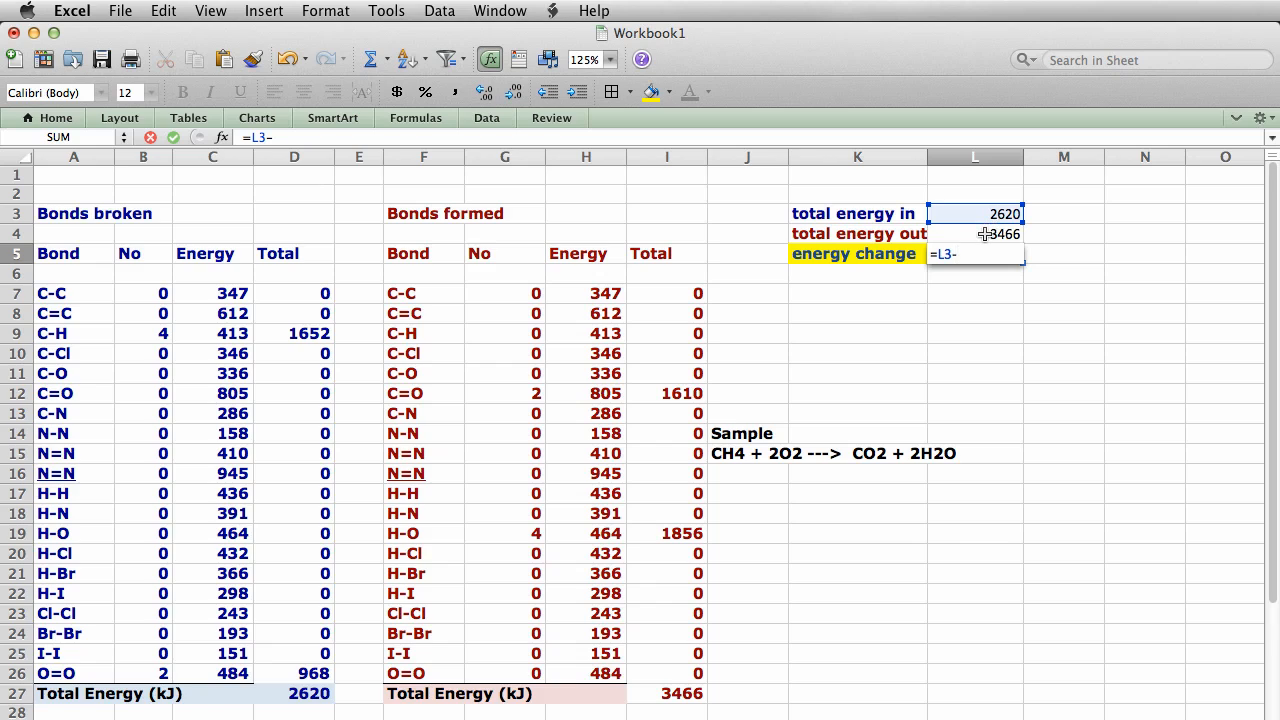
left_click(985, 234)
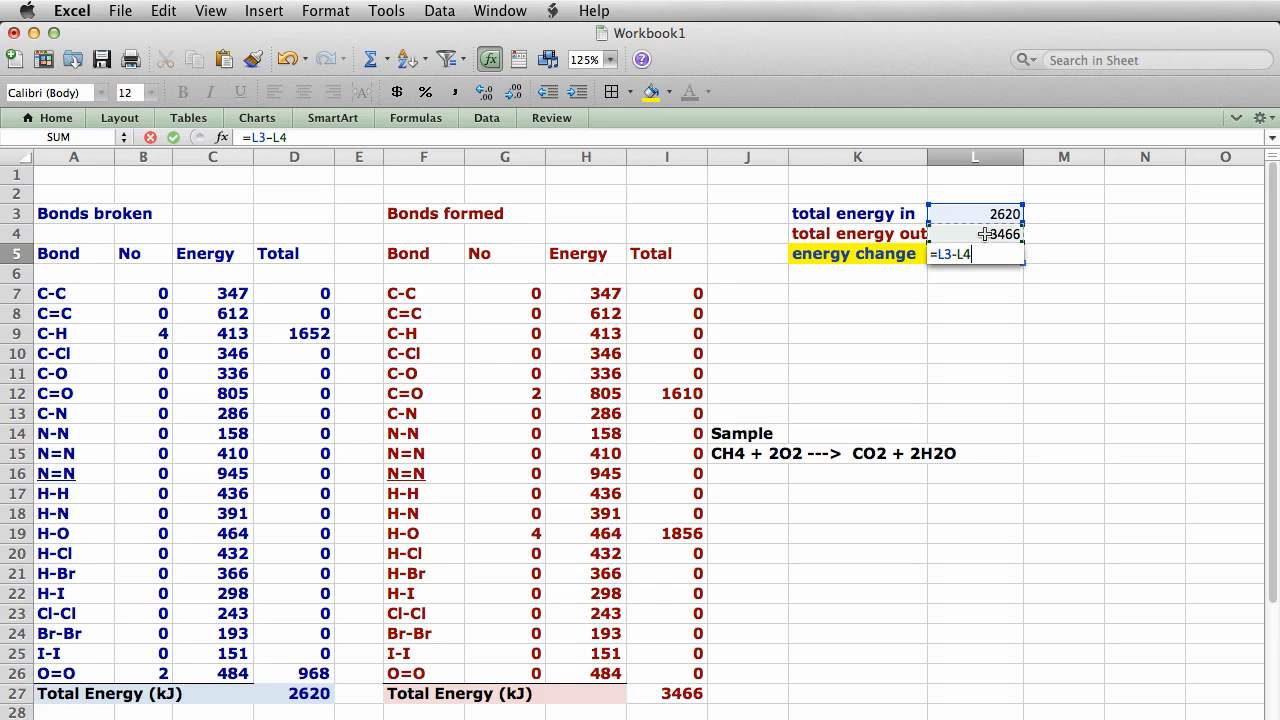
key("Return")
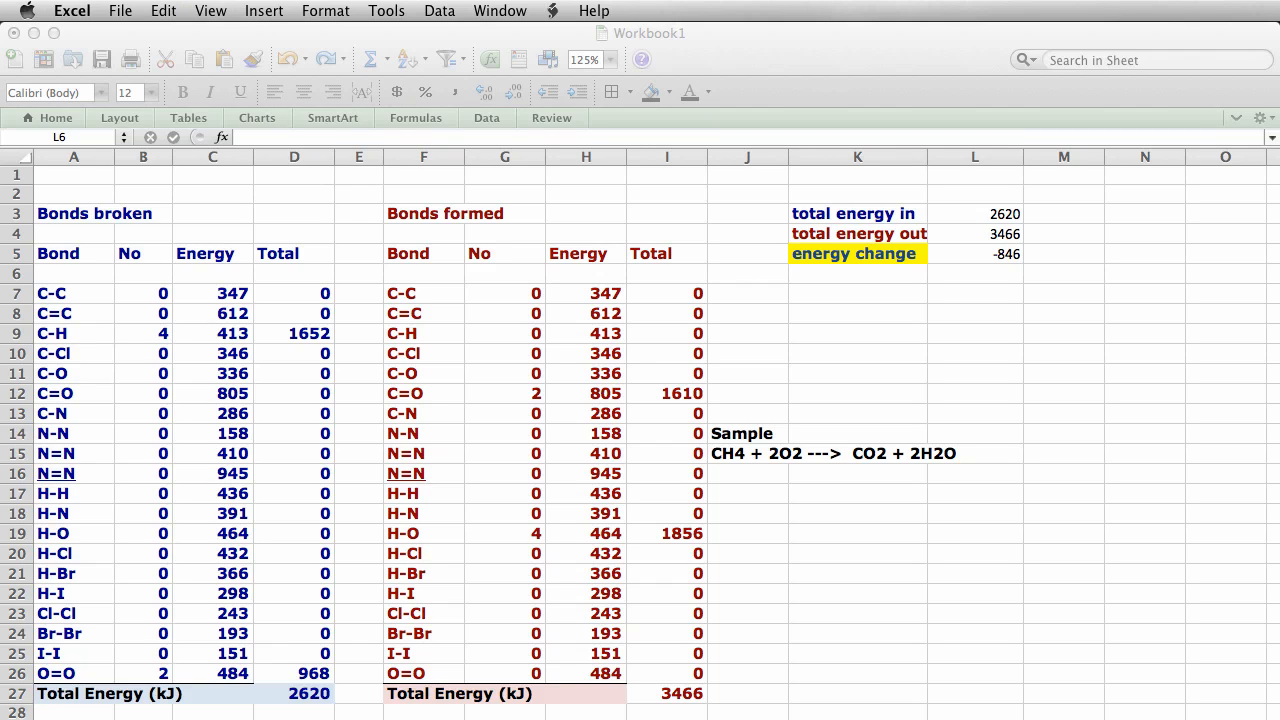
Step: Paste the note explaining that positive energy change means endothermic and negative means exothermic into cells K7 and K8
left_click(812, 287)
left_click(814, 289)
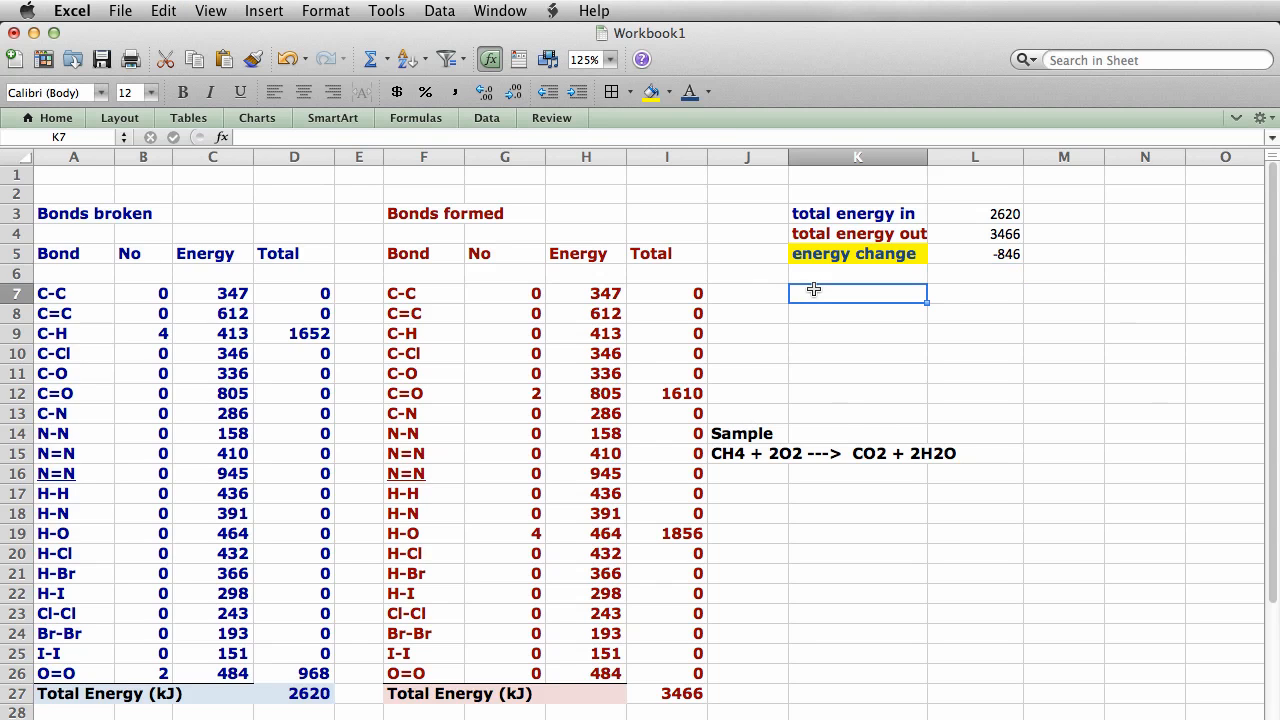
key("super+v")
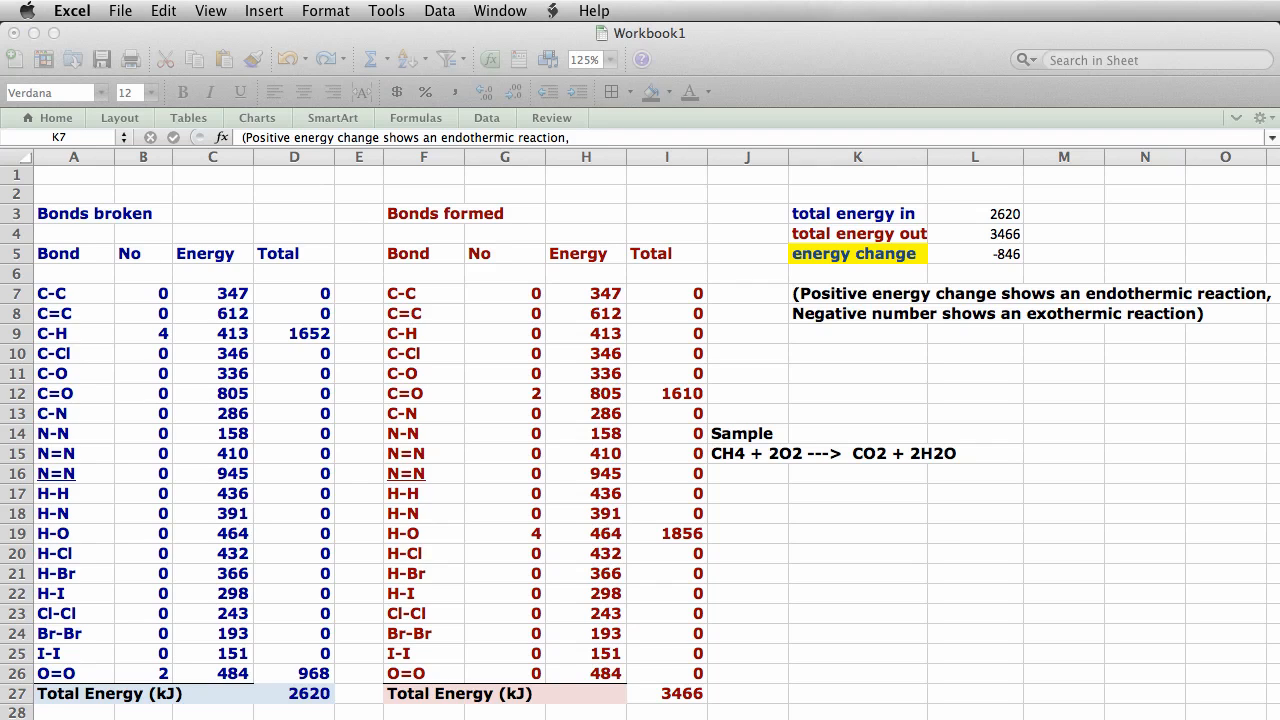
Step: Paste the title "Energy changes in chemical reactions." into cell A1
left_click(60, 174)
left_click(60, 178)
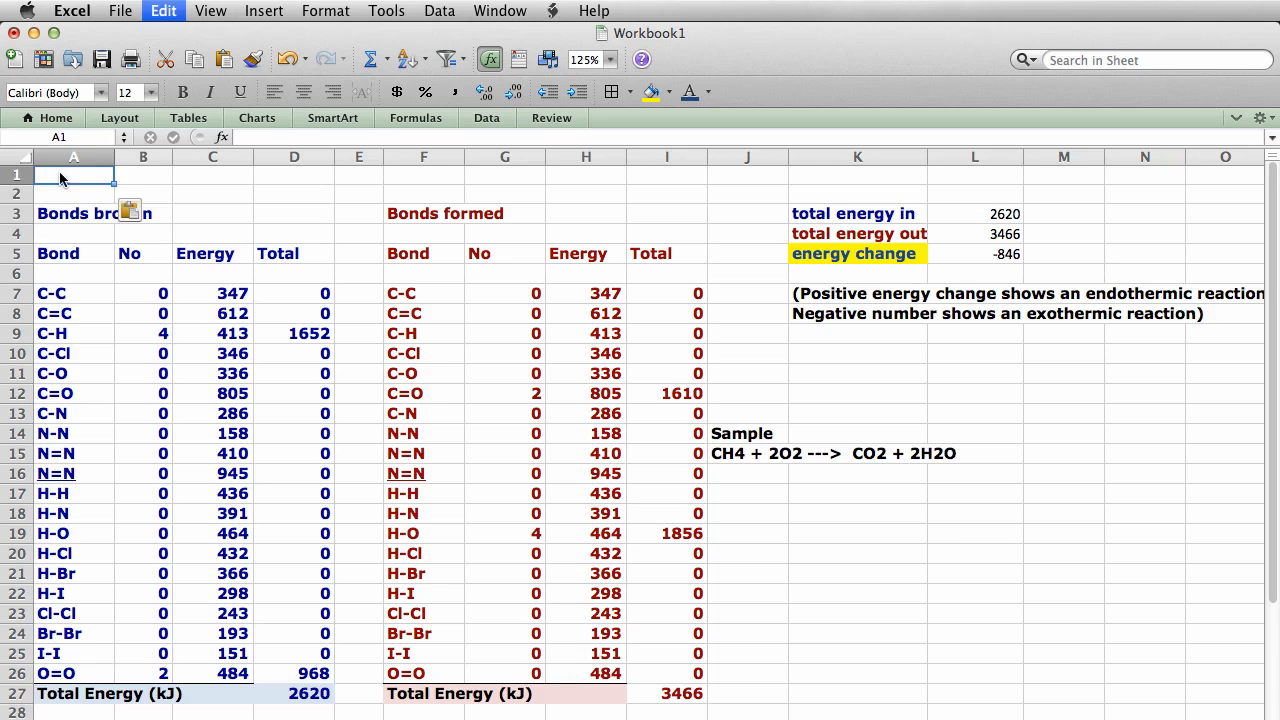
key("super+v")
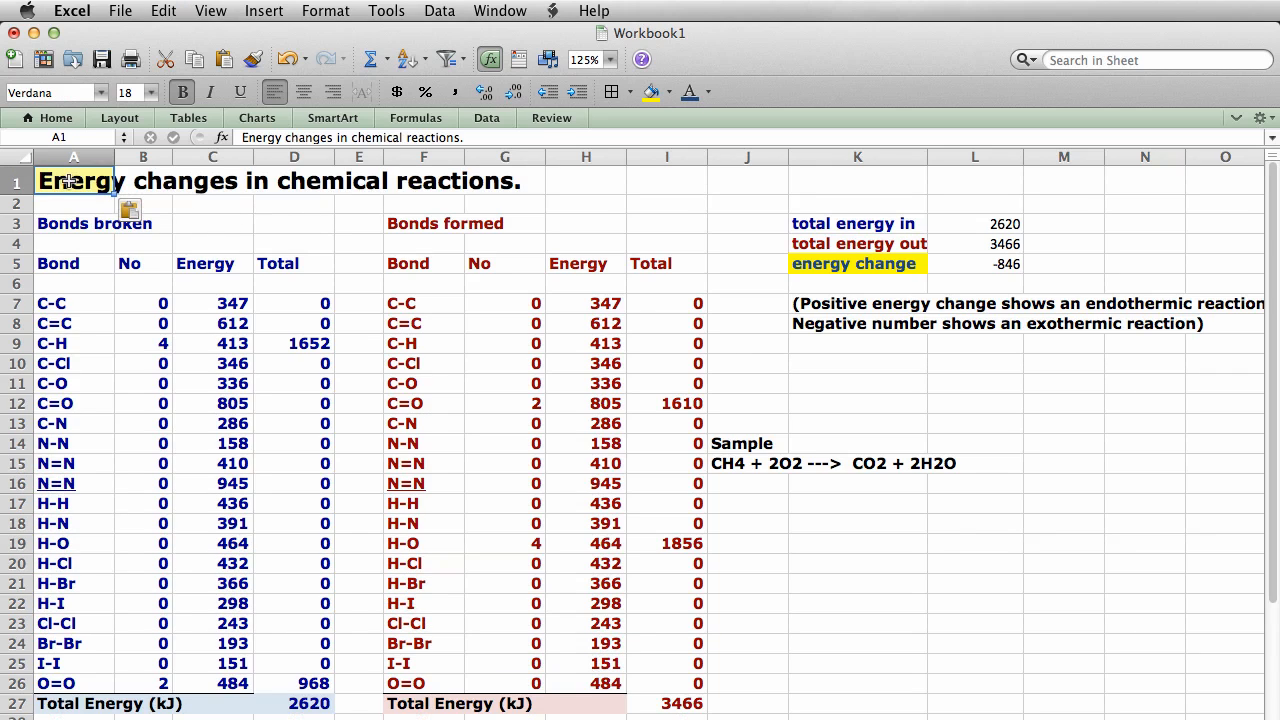
Step: Fill the title cells A1 to G1 with yellow
left_click_drag(60, 181, 485, 187)
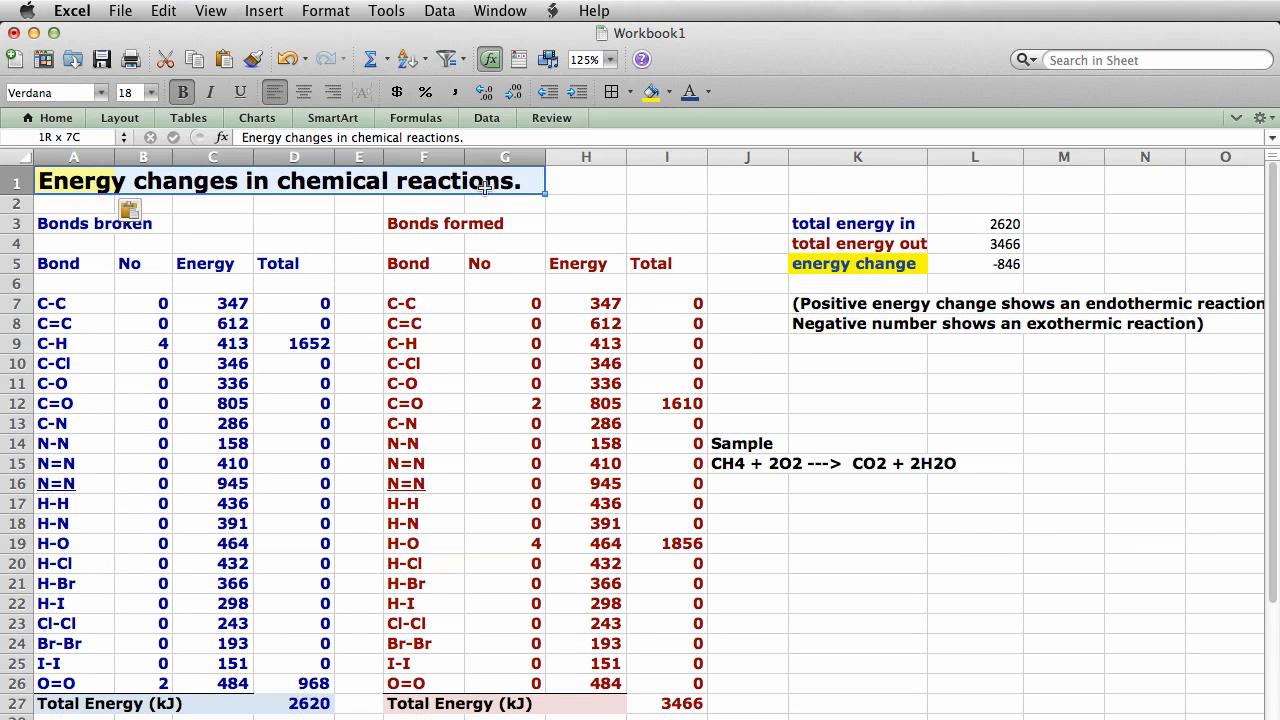
left_click(658, 91)
left_click(669, 91)
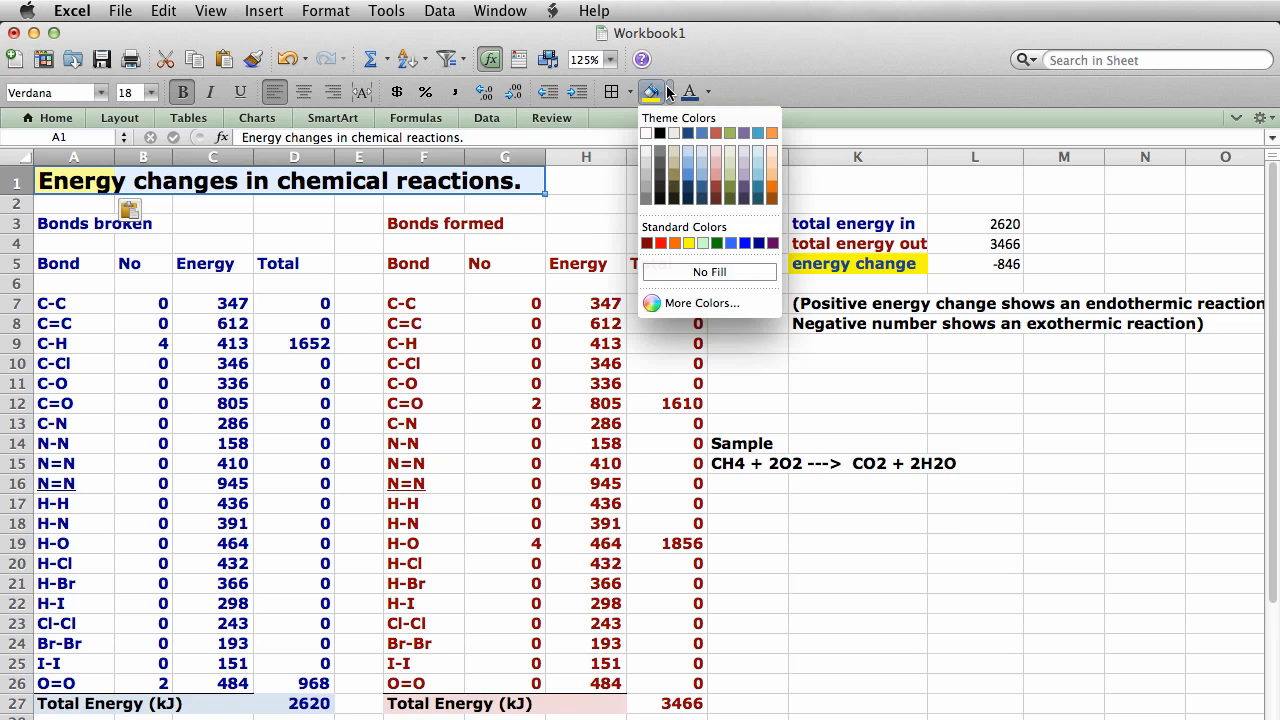
left_click(686, 240)
left_click(1064, 538)
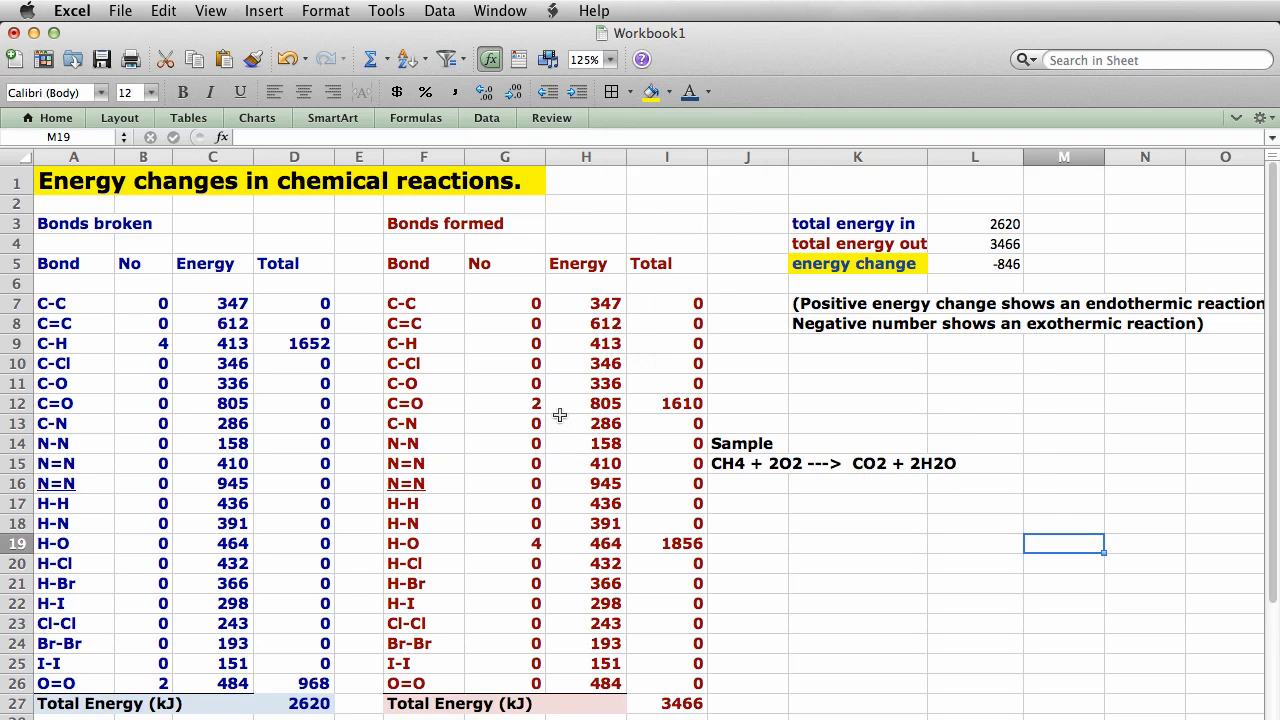